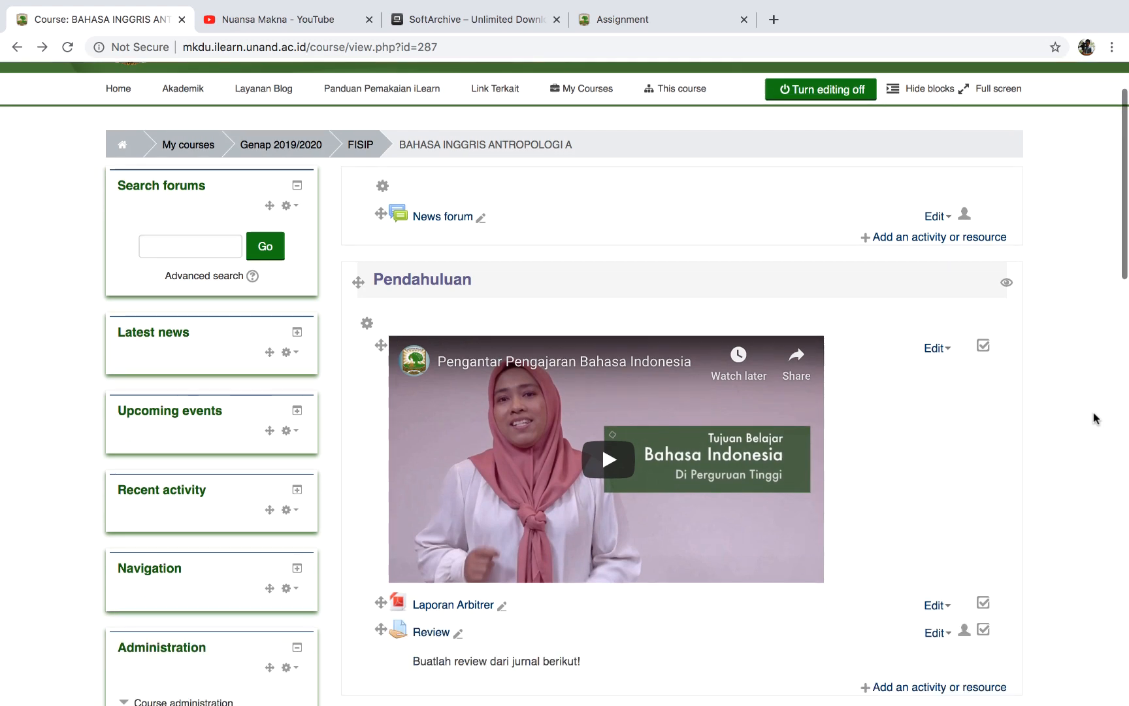
Open the course's Enrolled users page from Users in the Administration block.
{"action": "scroll", "coordinate": [1094, 412], "scroll_direction": "up", "scroll_amount": 2}
{"action": "scroll", "coordinate": [1093, 412], "scroll_direction": "down", "scroll_amount": 4}
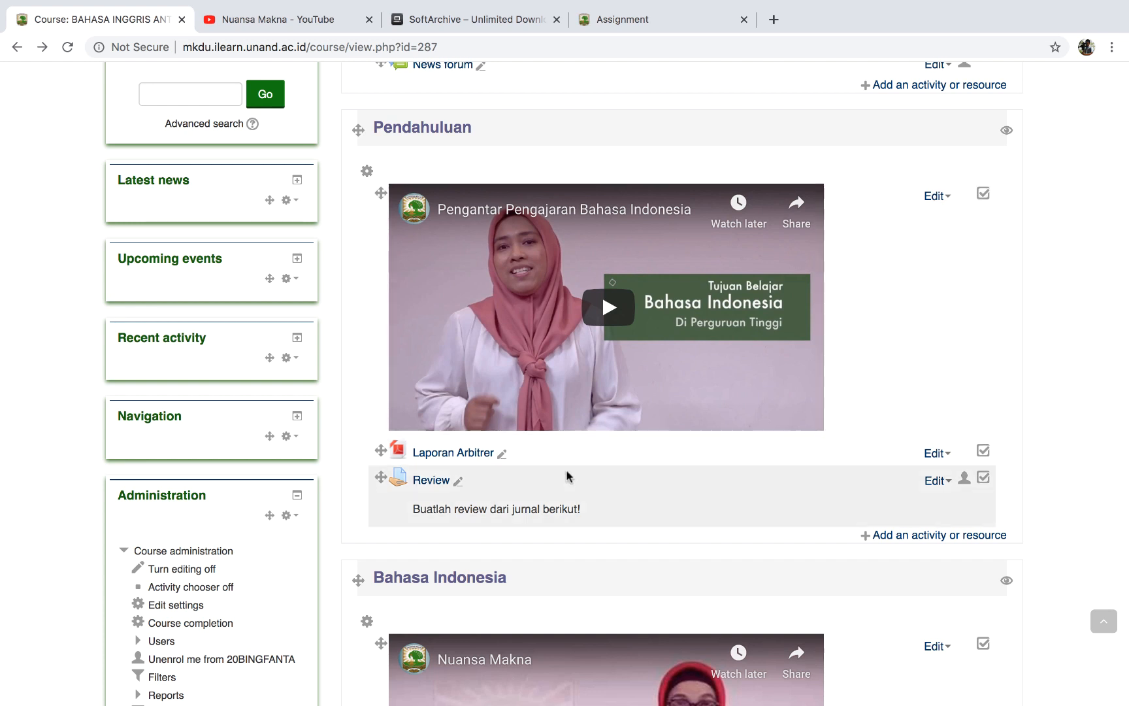
{"action": "scroll", "coordinate": [539, 497], "scroll_direction": "down", "scroll_amount": 1}
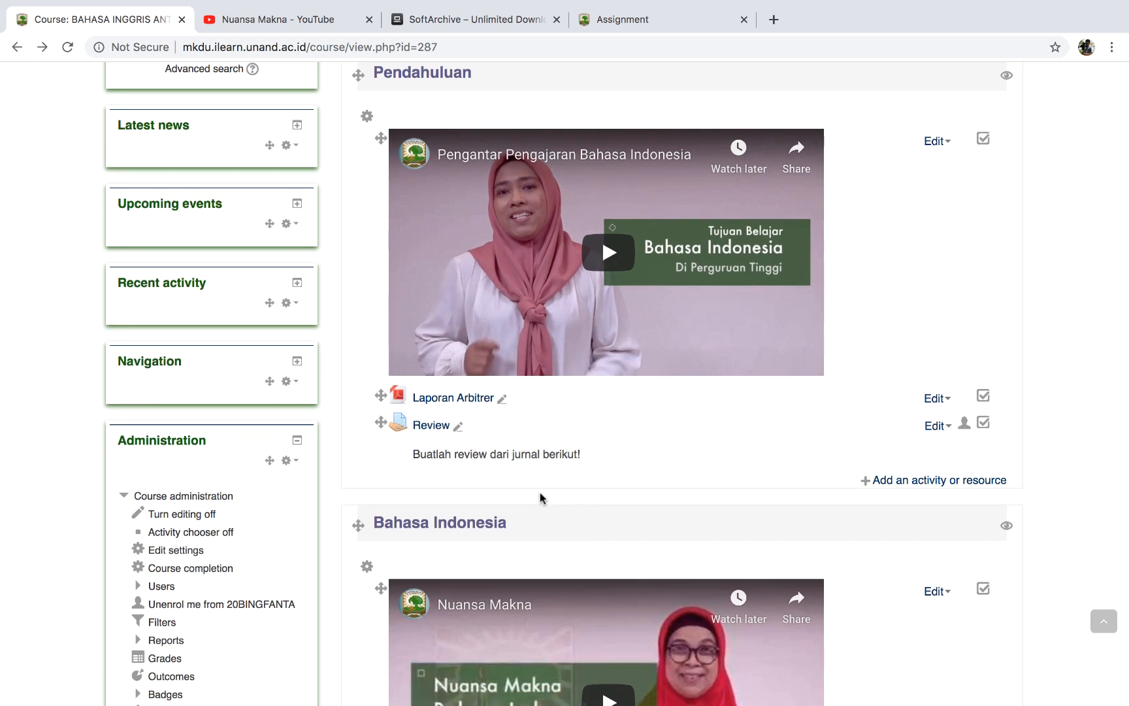
{"action": "scroll", "coordinate": [540, 494], "scroll_direction": "down", "scroll_amount": 1}
{"action": "scroll", "coordinate": [540, 496], "scroll_direction": "down", "scroll_amount": 1}
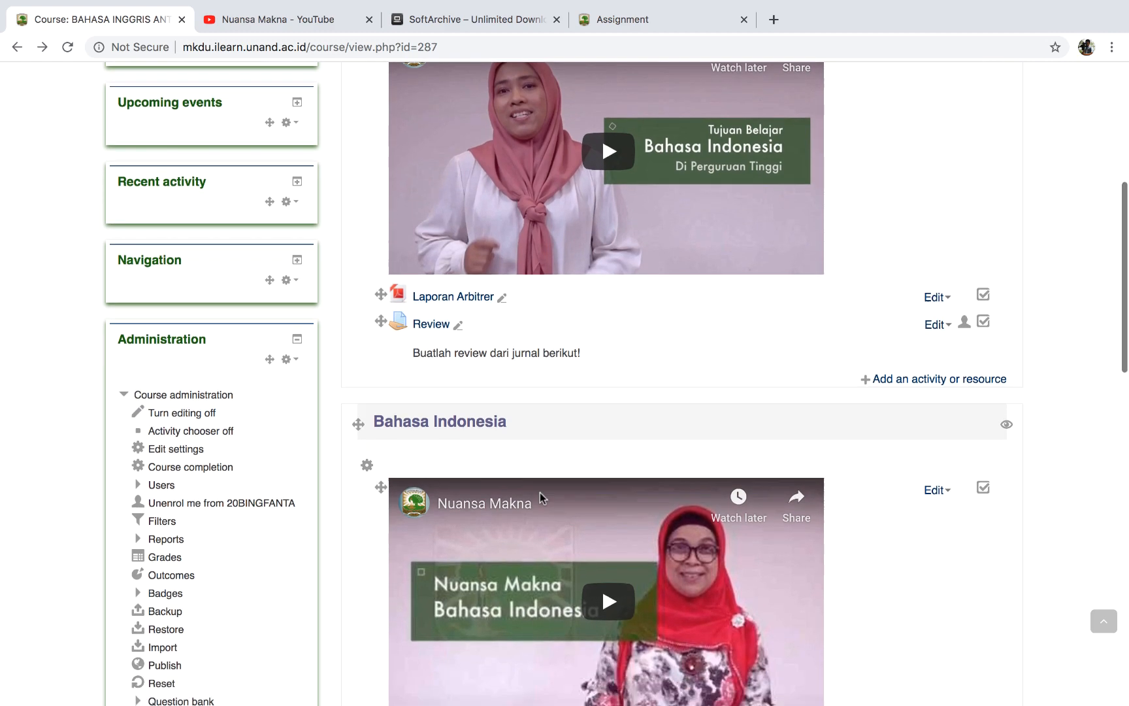
{"action": "scroll", "coordinate": [539, 492], "scroll_direction": "down", "scroll_amount": 1}
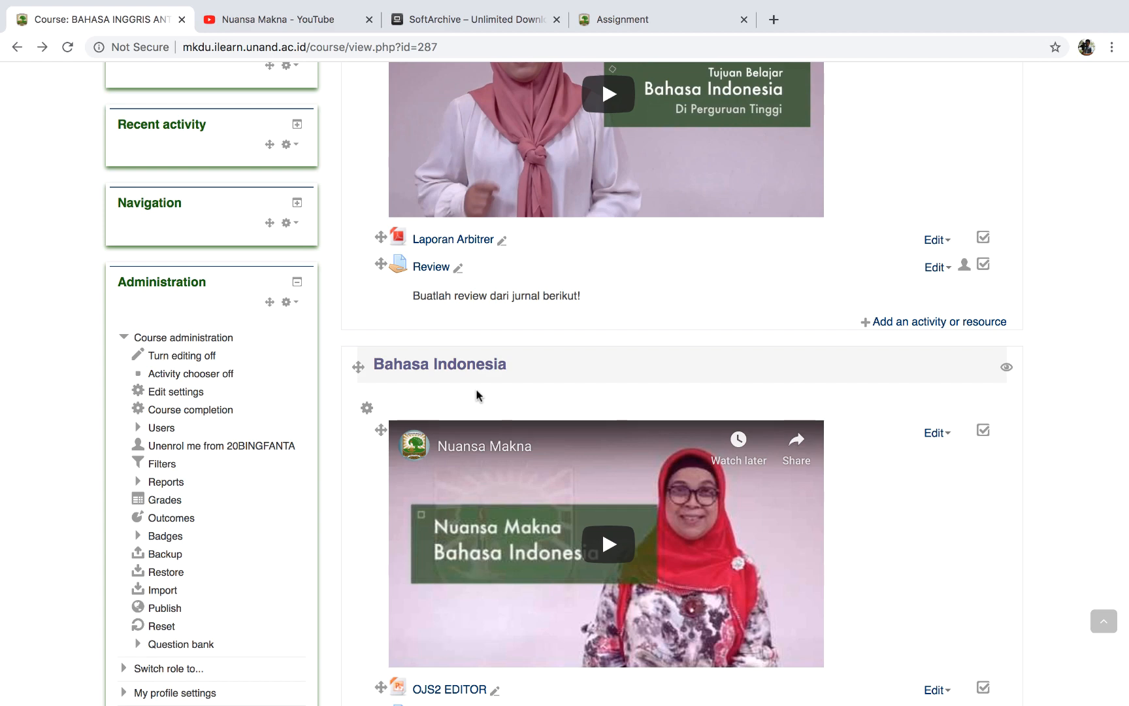
{"action": "scroll", "coordinate": [476, 390], "scroll_direction": "down", "scroll_amount": 3}
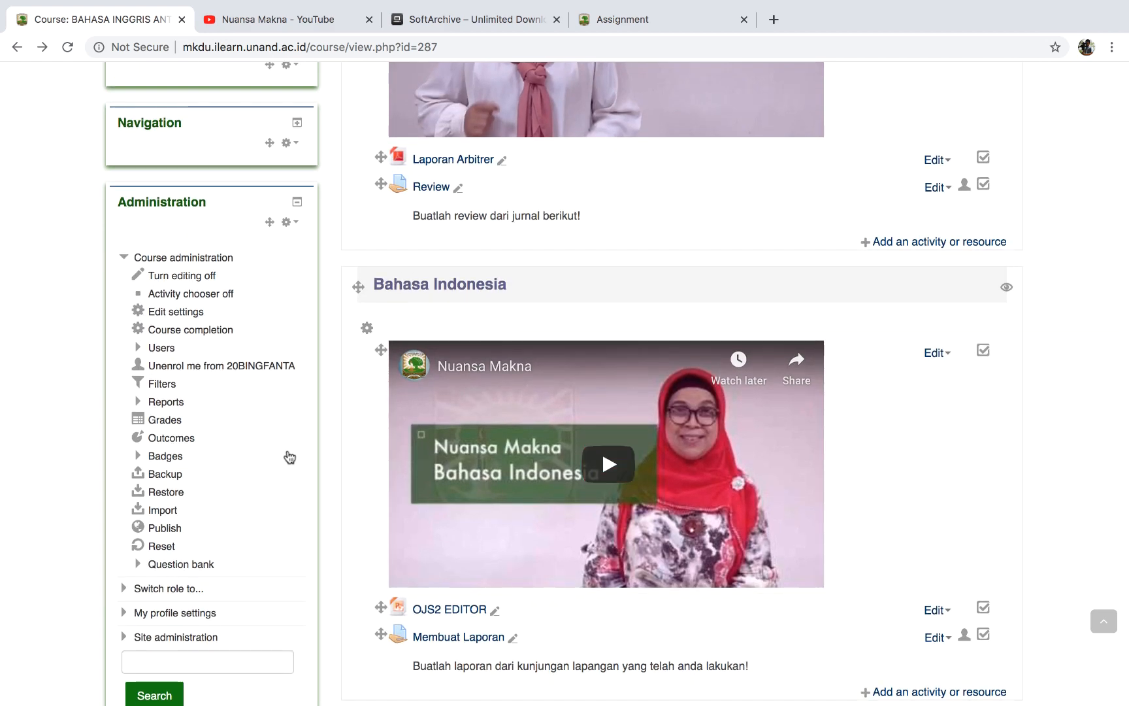
{"action": "scroll", "coordinate": [285, 458], "scroll_direction": "down", "scroll_amount": 2}
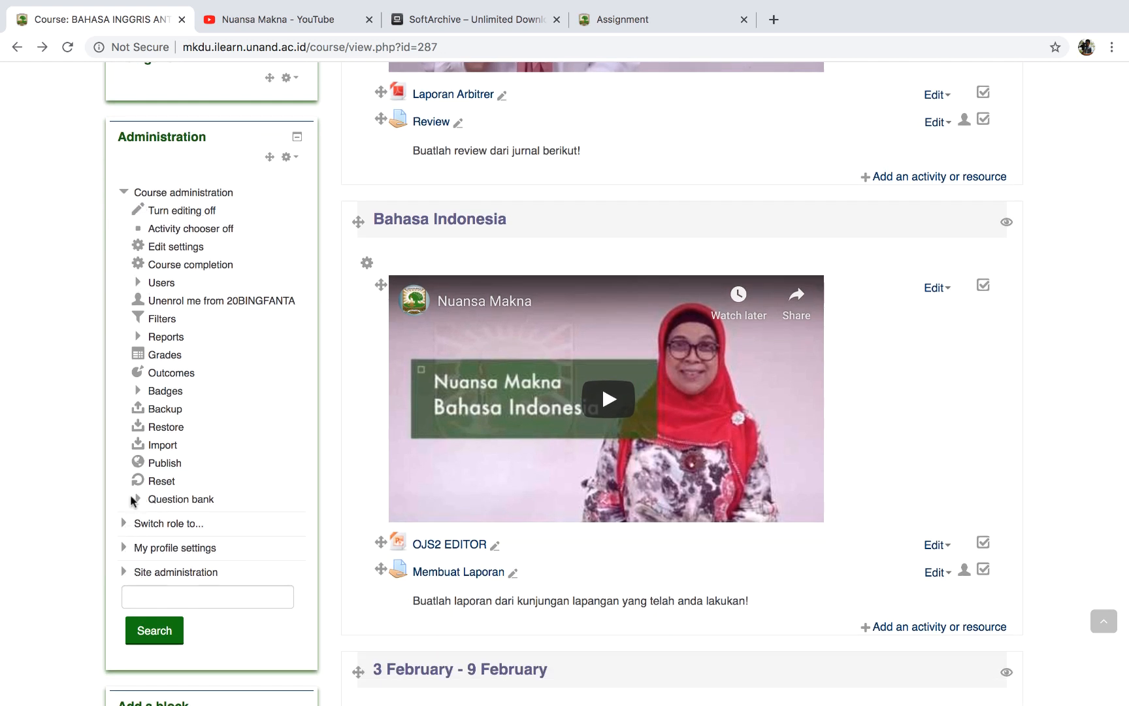
{"action": "left_click", "coordinate": [139, 285]}
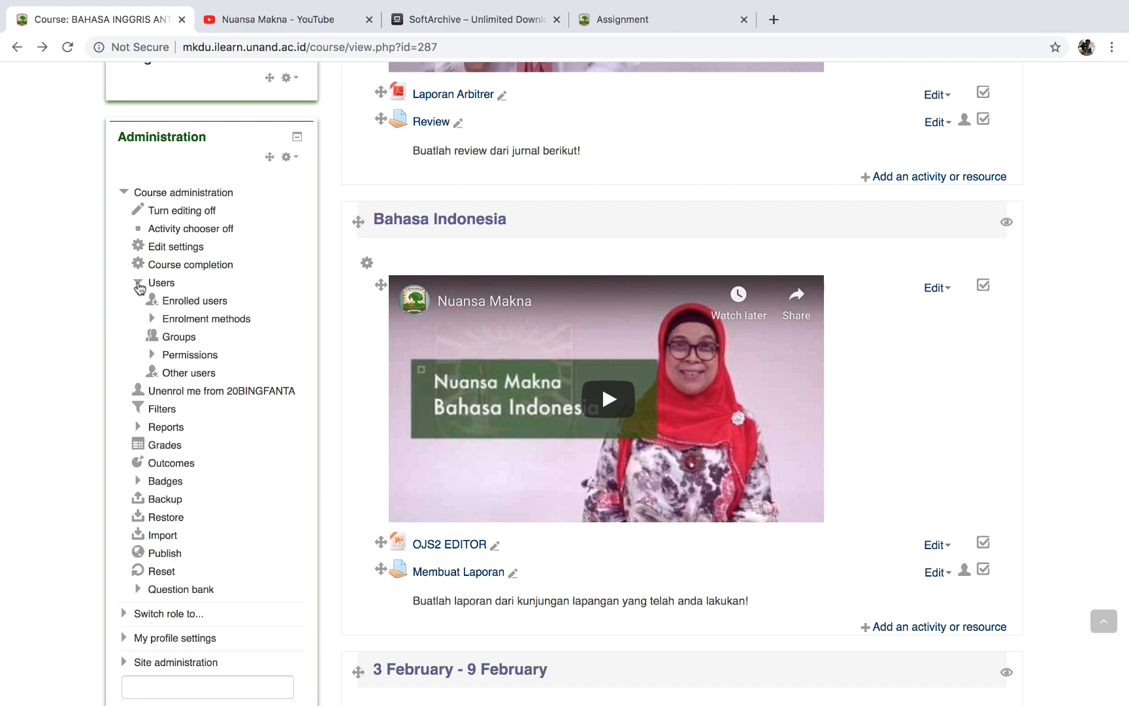
{"action": "left_click", "coordinate": [175, 304]}
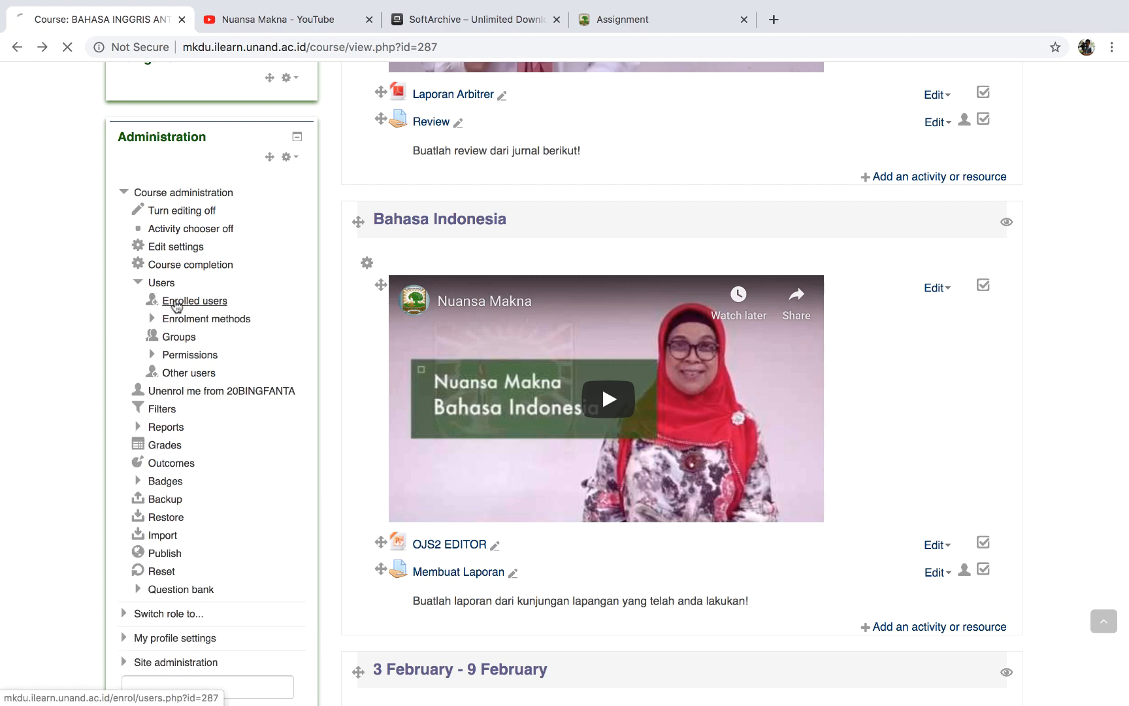
Scroll through the list to check the single Teacher enrolled via manual enrolment.
{"action": "scroll", "coordinate": [490, 490], "scroll_direction": "down", "scroll_amount": 4}
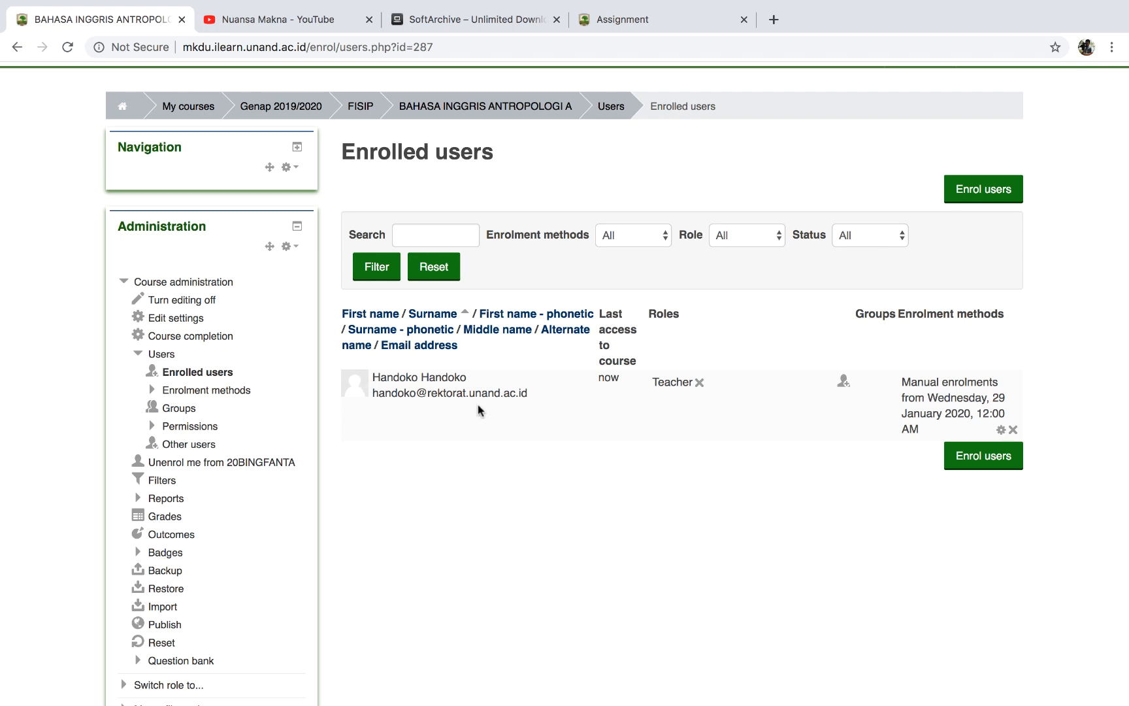
{"action": "scroll", "coordinate": [526, 496], "scroll_direction": "down", "scroll_amount": 4}
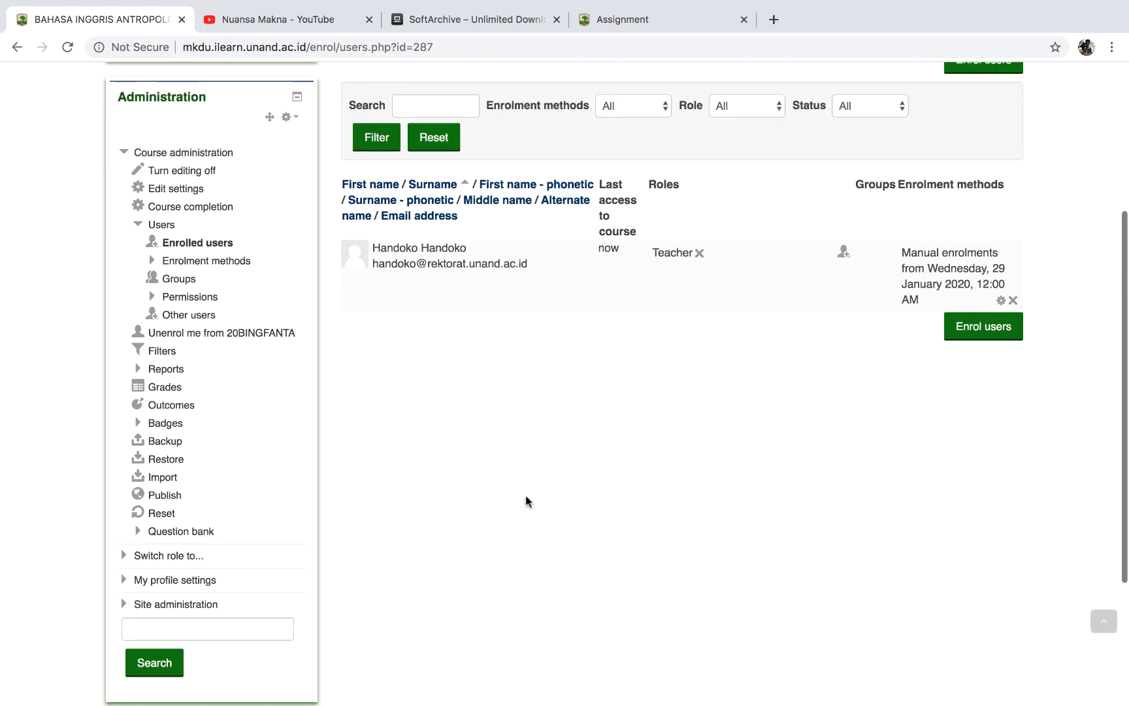
{"action": "scroll", "coordinate": [526, 497], "scroll_direction": "up", "scroll_amount": 5}
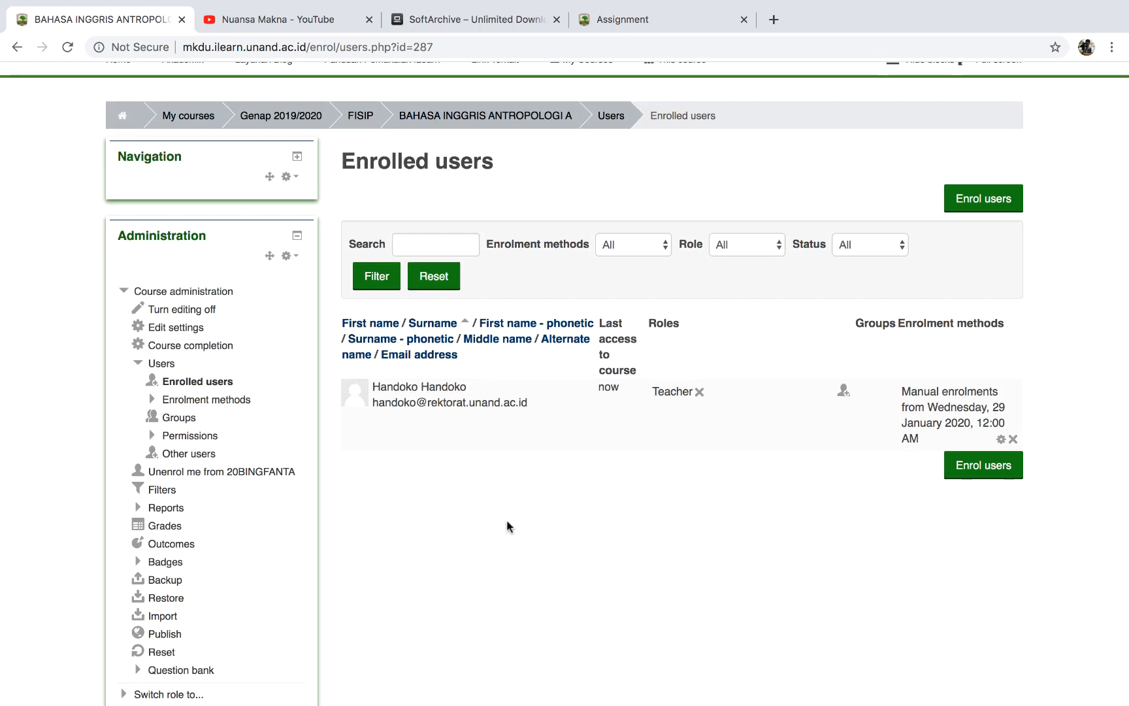
{"action": "scroll", "coordinate": [506, 523], "scroll_direction": "up", "scroll_amount": 2}
{"action": "scroll", "coordinate": [507, 526], "scroll_direction": "up", "scroll_amount": 3}
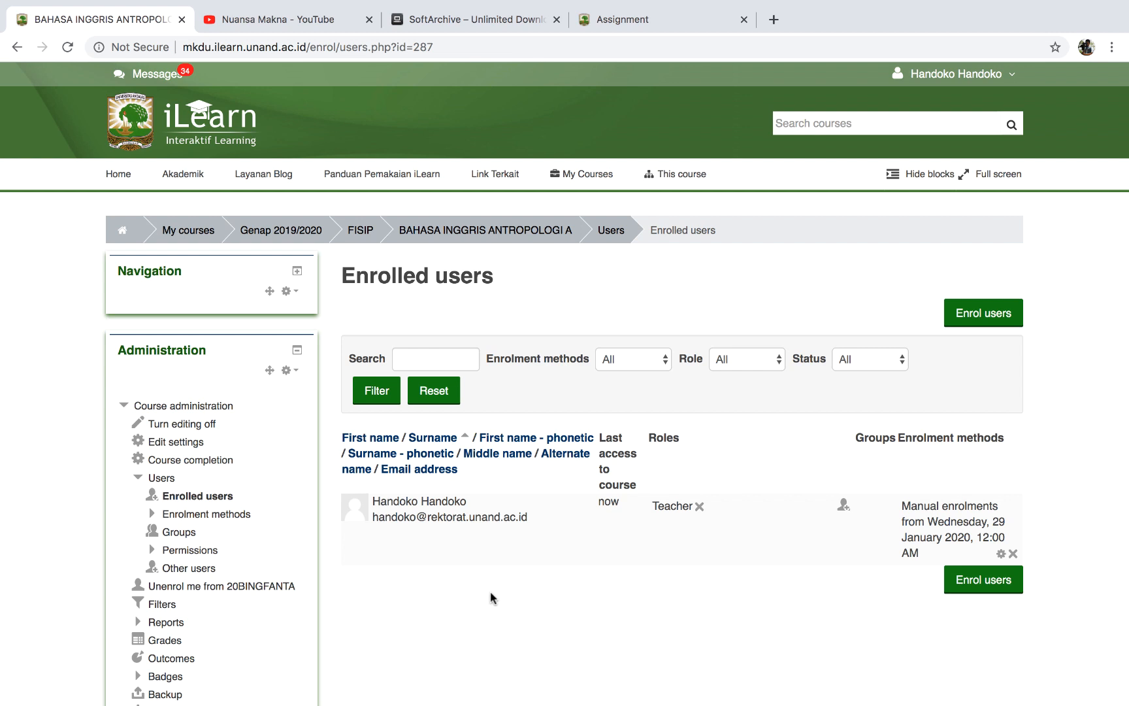
{"action": "scroll", "coordinate": [491, 592], "scroll_direction": "down", "scroll_amount": 5}
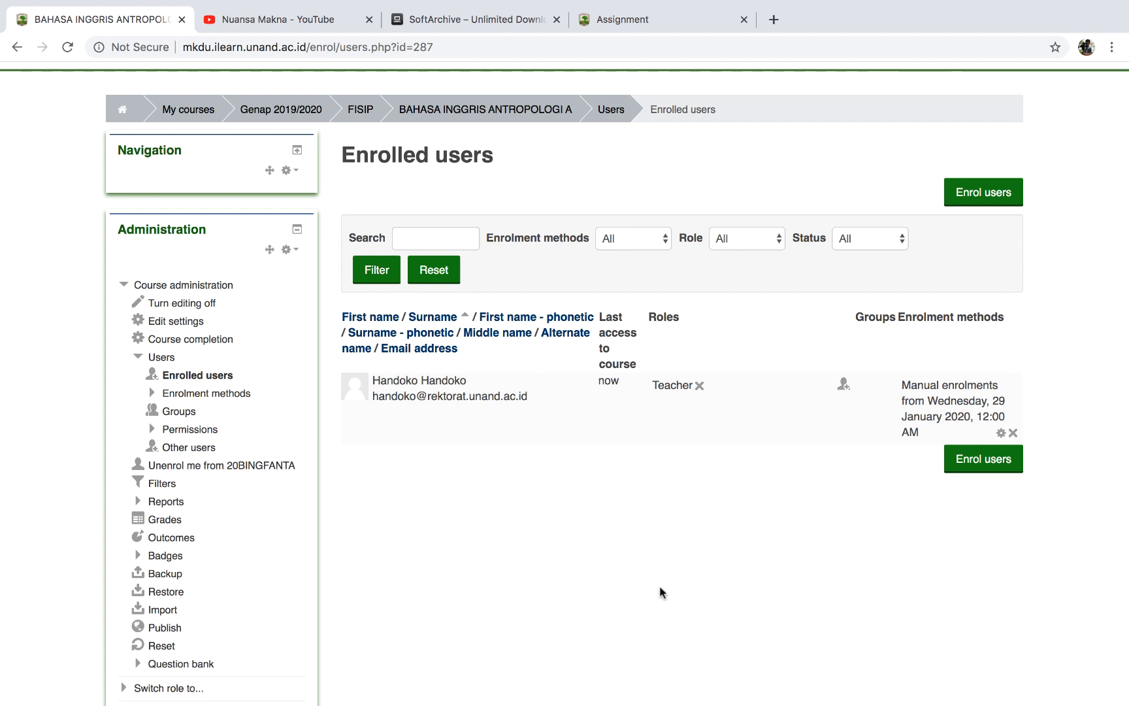
Toggle Self enrolment (Student) off and back on in Enrolment methods, and open its settings.
{"action": "left_click", "coordinate": [152, 394]}
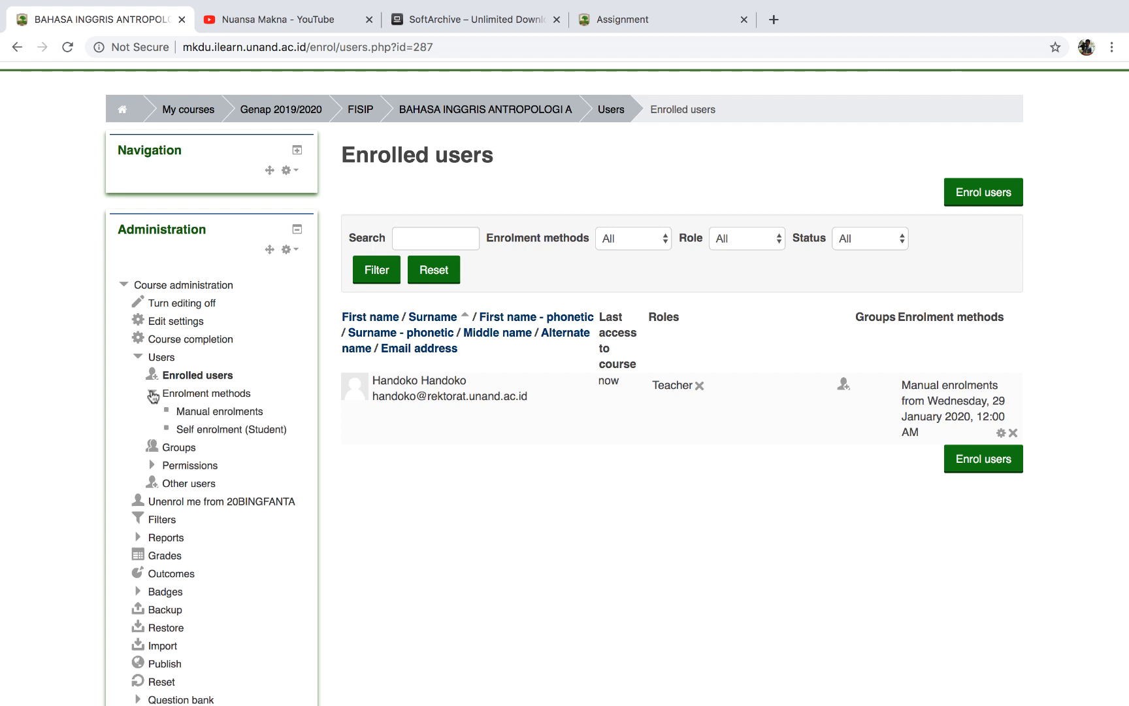
{"action": "left_click", "coordinate": [184, 395]}
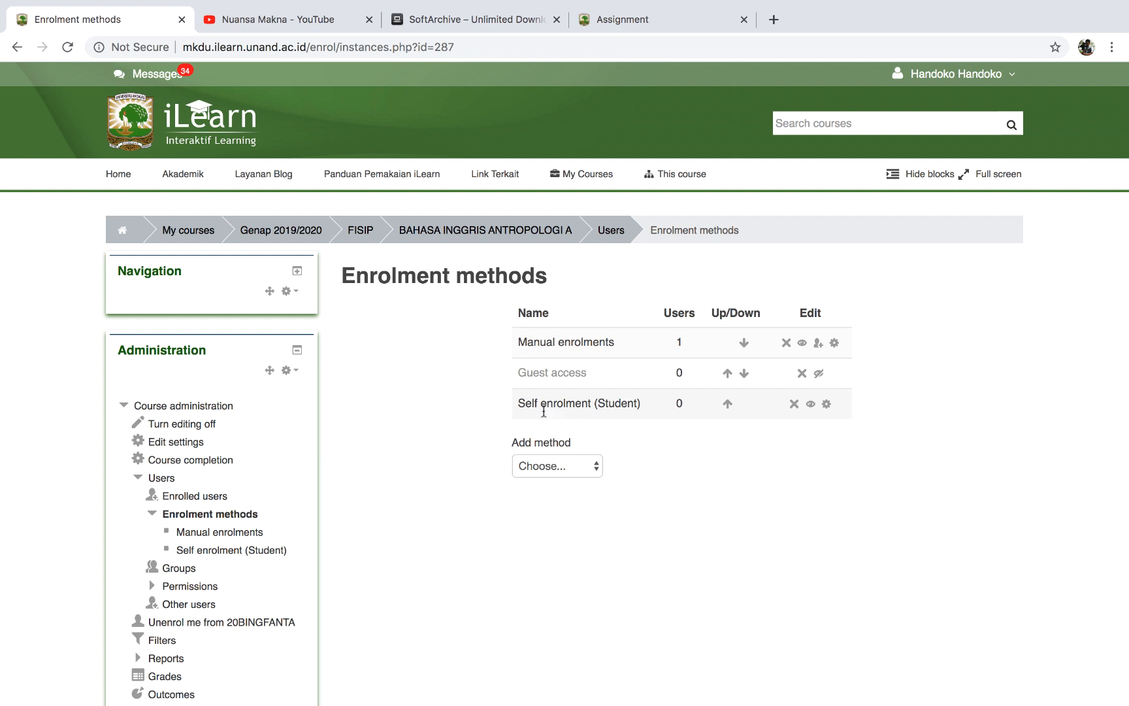
{"action": "left_click", "coordinate": [812, 405]}
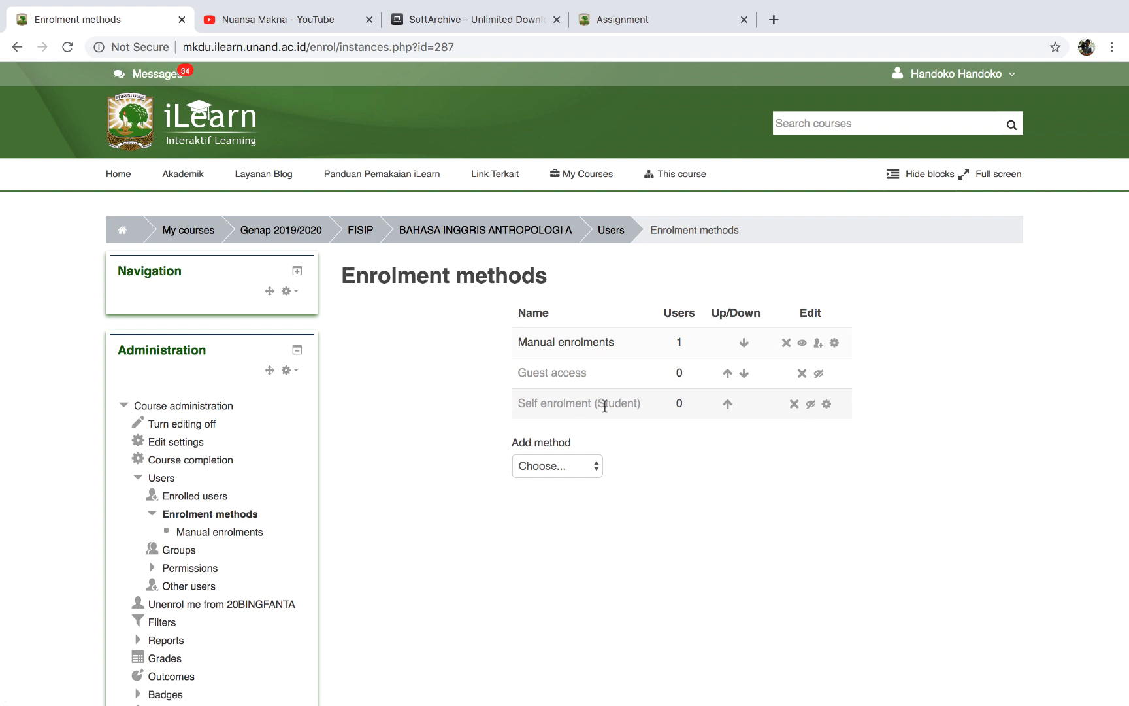
{"action": "left_click", "coordinate": [812, 405]}
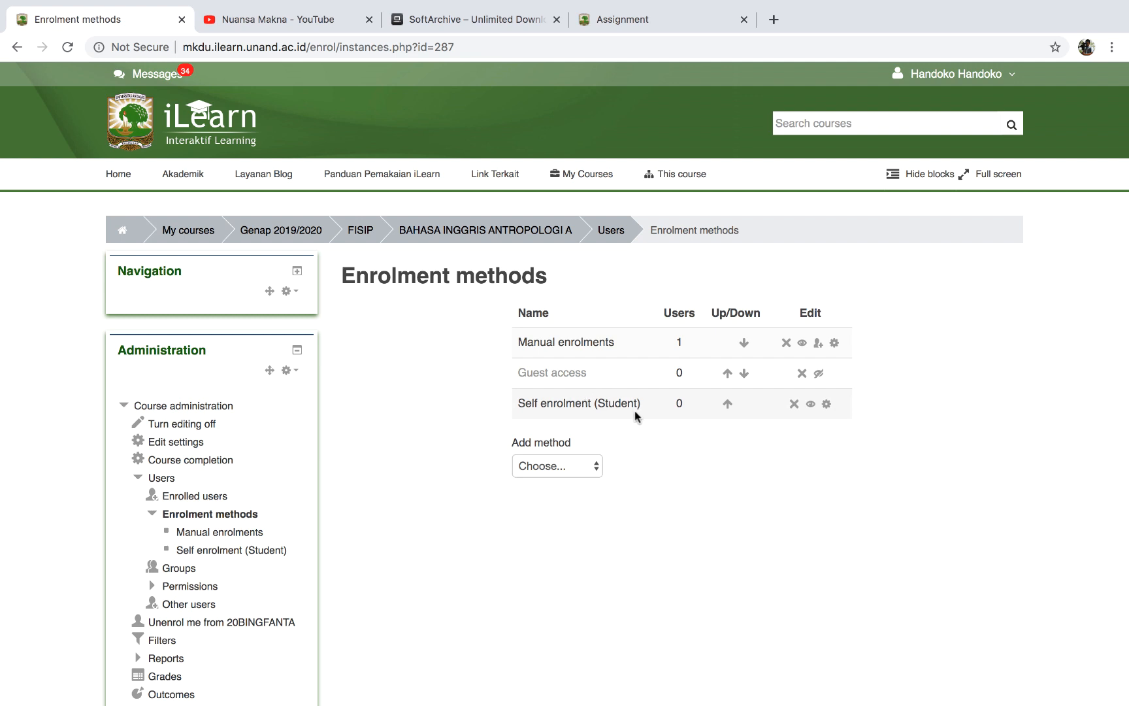
{"action": "left_click", "coordinate": [826, 405]}
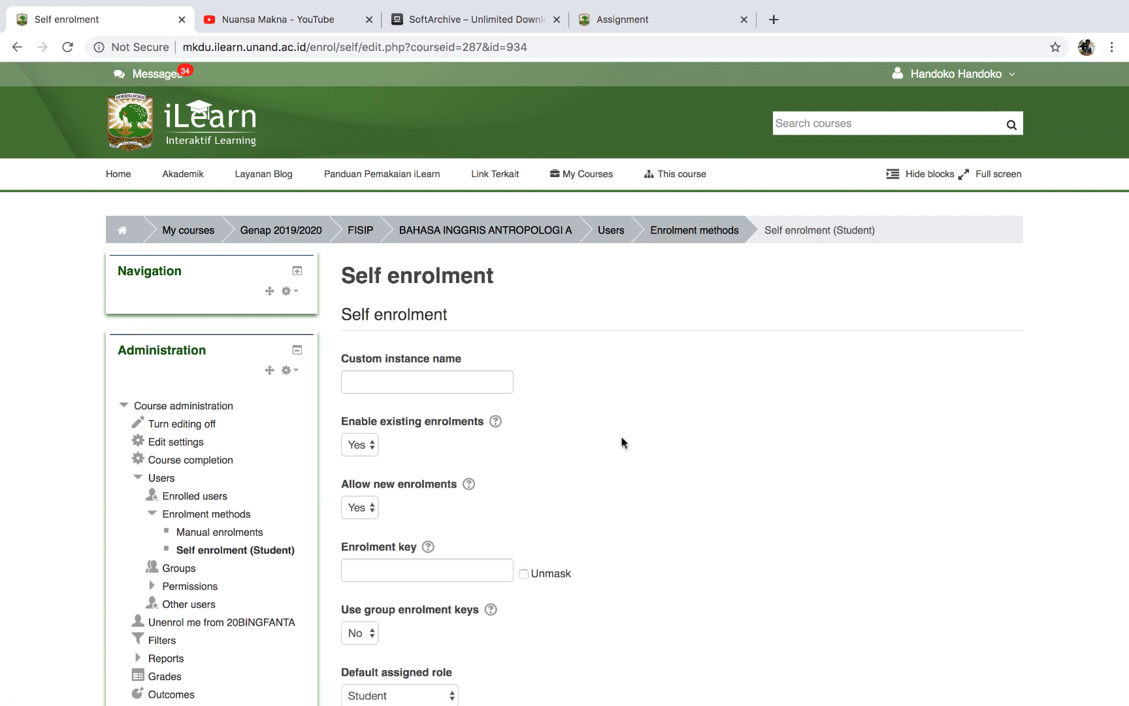
Tick Unmask and type an enrolment key for Self enrolment (Student).
{"action": "scroll", "coordinate": [621, 436], "scroll_direction": "down", "scroll_amount": 2}
{"action": "scroll", "coordinate": [527, 400], "scroll_direction": "down", "scroll_amount": 1}
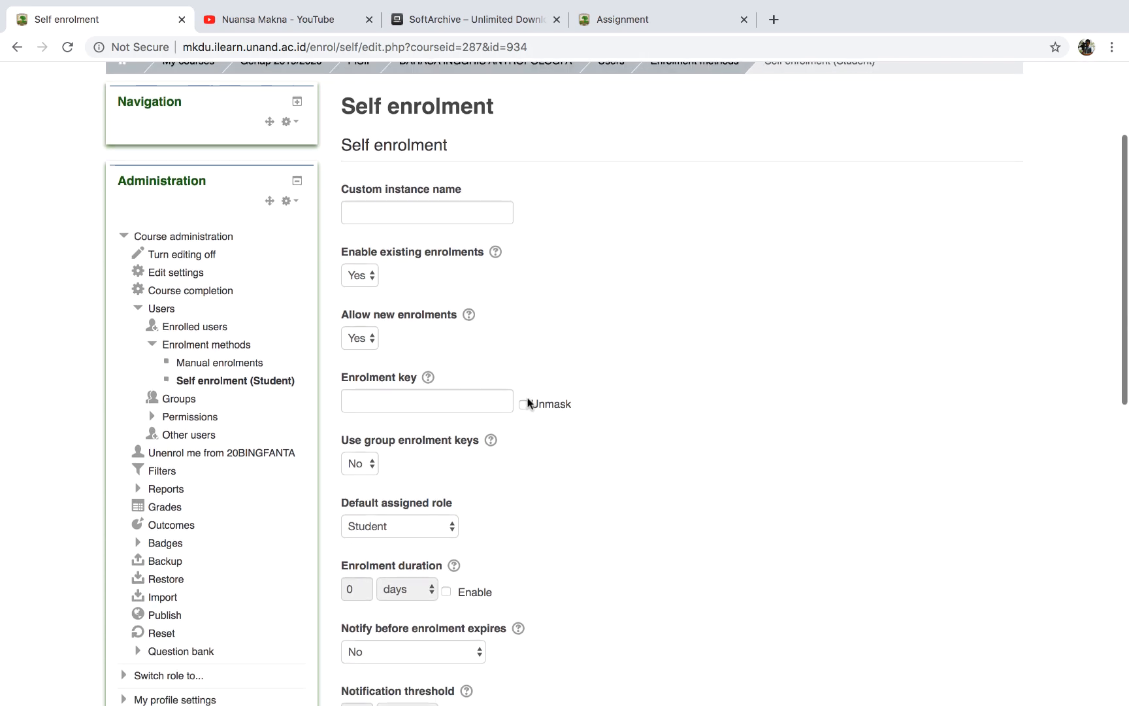
{"action": "scroll", "coordinate": [527, 401], "scroll_direction": "up", "scroll_amount": 1}
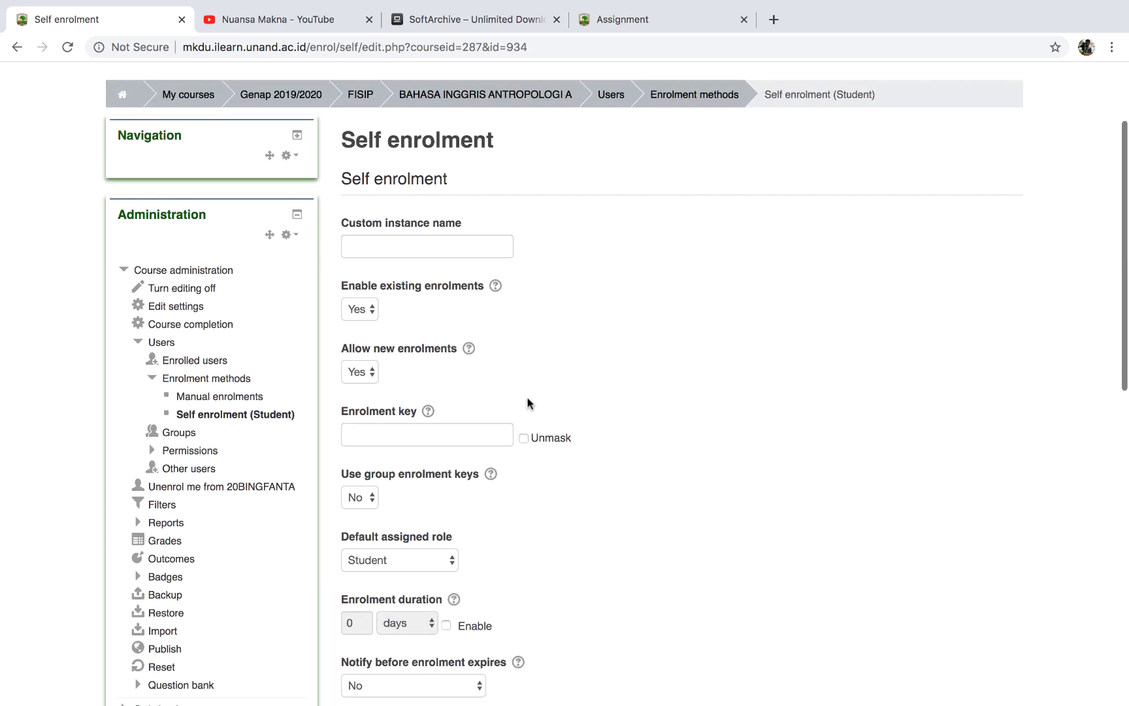
{"action": "left_click", "coordinate": [422, 437]}
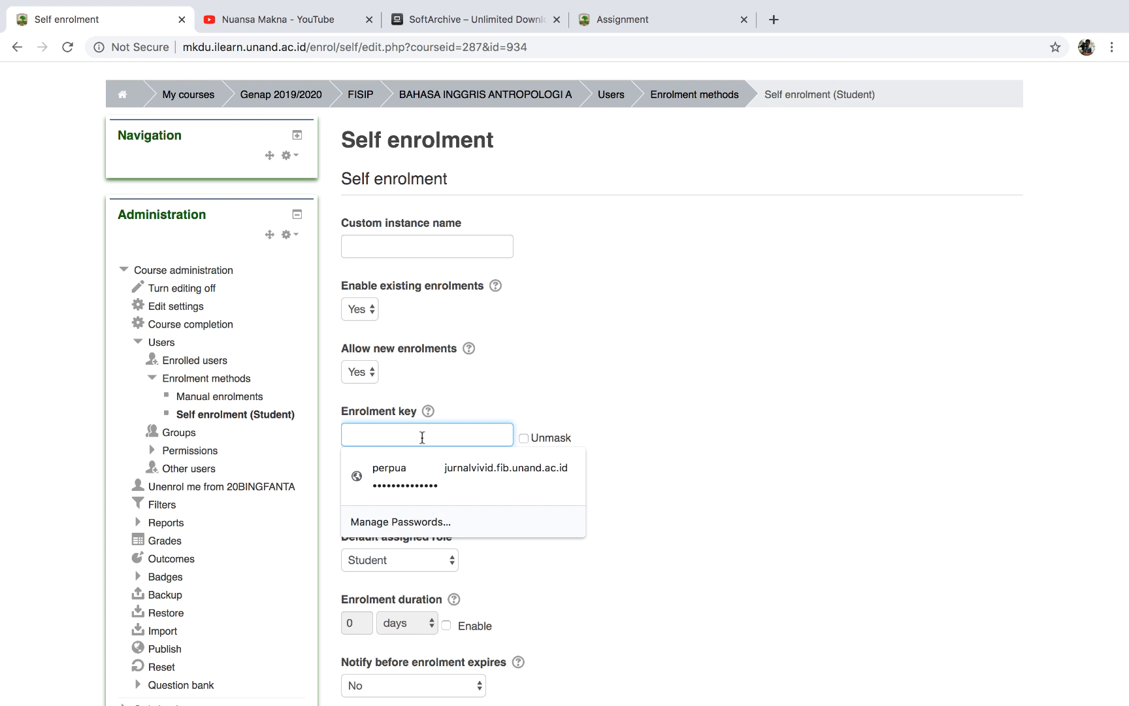
{"action": "left_click", "coordinate": [524, 438]}
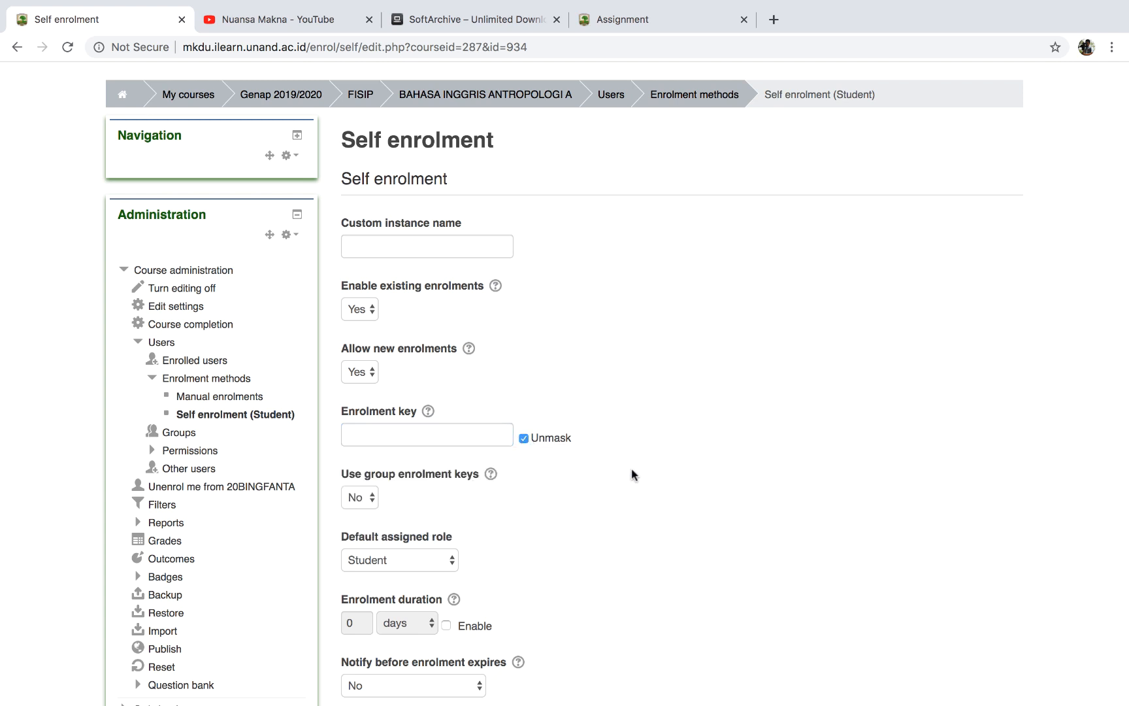
{"action": "left_click", "coordinate": [402, 428]}
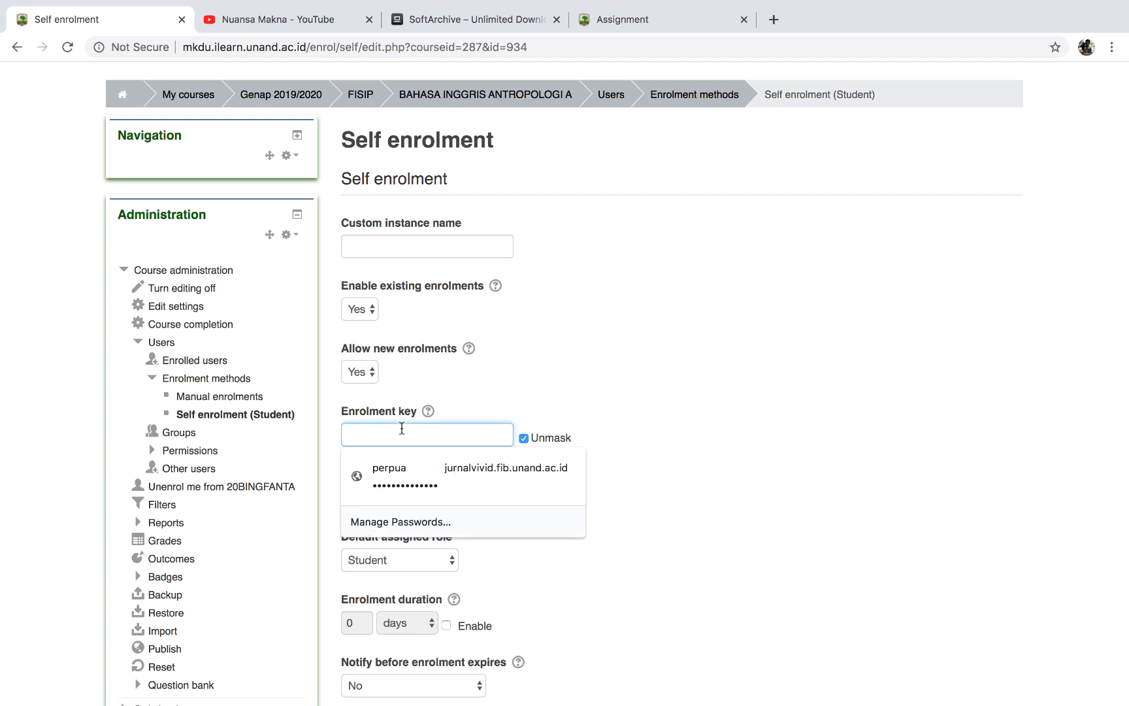
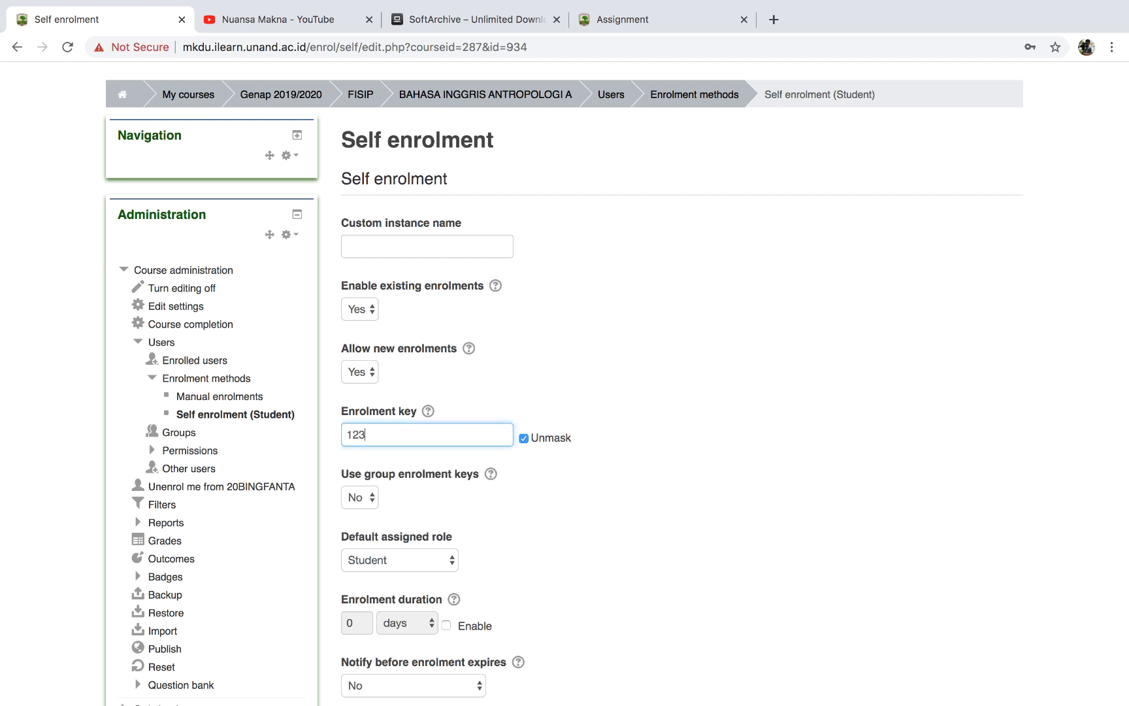
{"action": "left_click", "coordinate": [667, 496]}
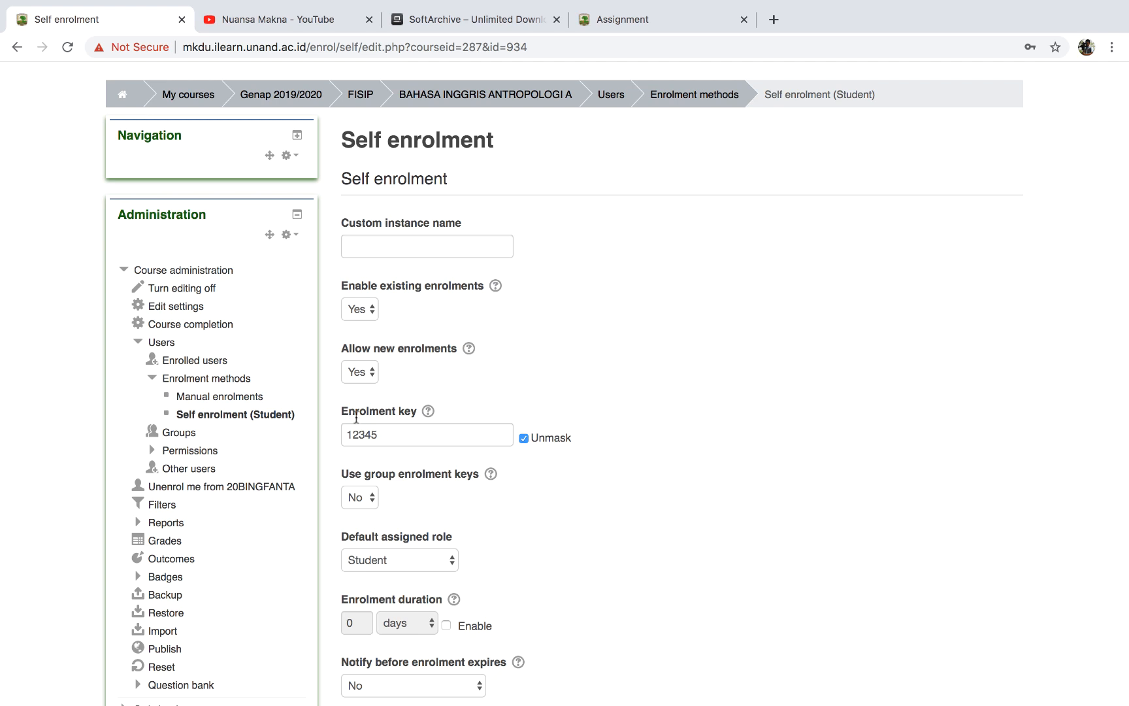
Finish the enrolment key and save the Self enrolment settings.
{"action": "left_click", "coordinate": [384, 437]}
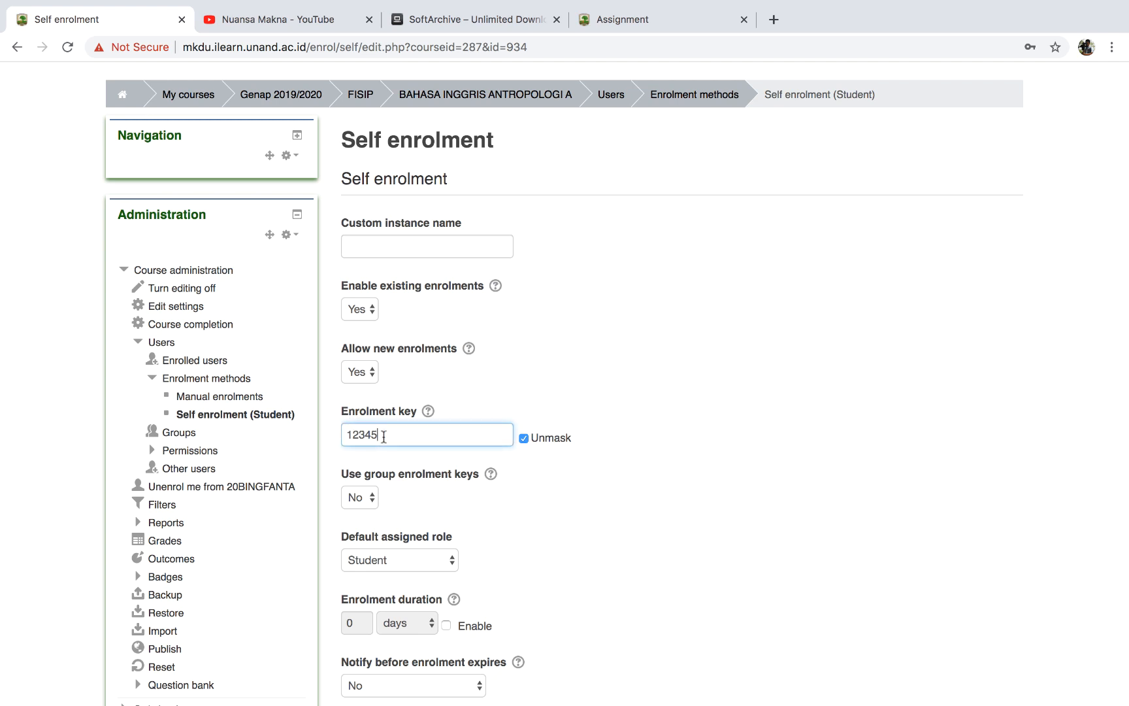
{"action": "scroll", "coordinate": [531, 470], "scroll_direction": "down", "scroll_amount": 5}
{"action": "scroll", "coordinate": [531, 465], "scroll_direction": "down", "scroll_amount": 10}
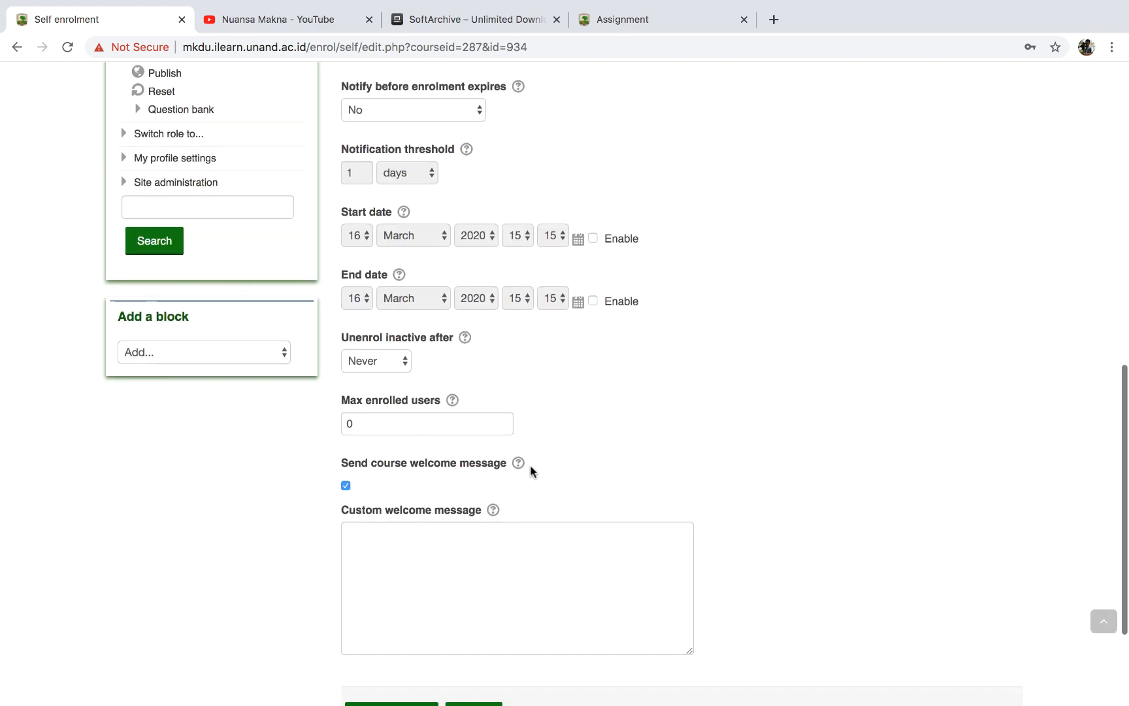
{"action": "left_click", "coordinate": [388, 566]}
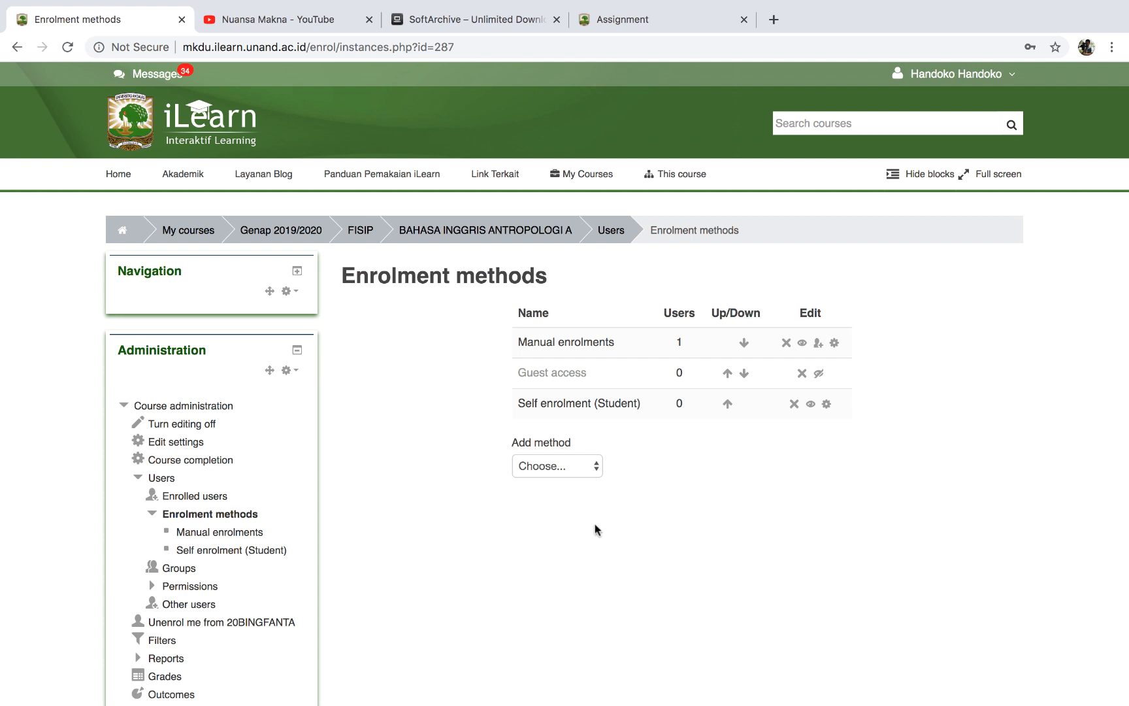
Log the teacher out through the user menu at the top right.
{"action": "scroll", "coordinate": [425, 417], "scroll_direction": "down", "scroll_amount": 3}
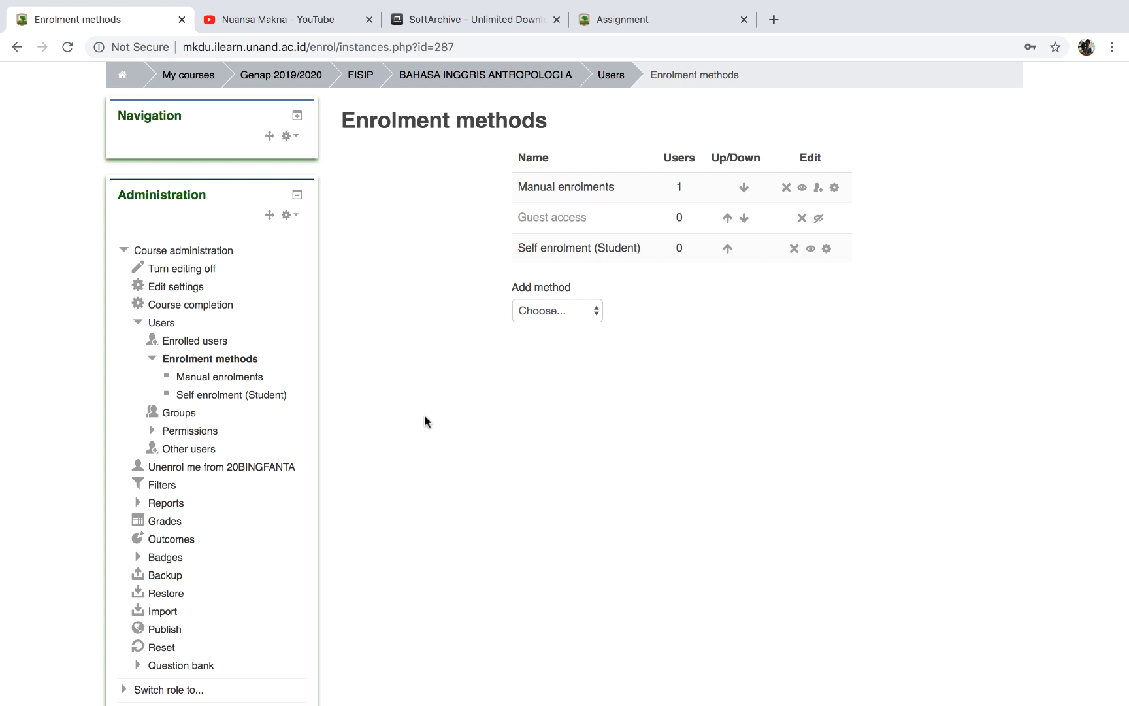
{"action": "scroll", "coordinate": [425, 419], "scroll_direction": "up", "scroll_amount": 3}
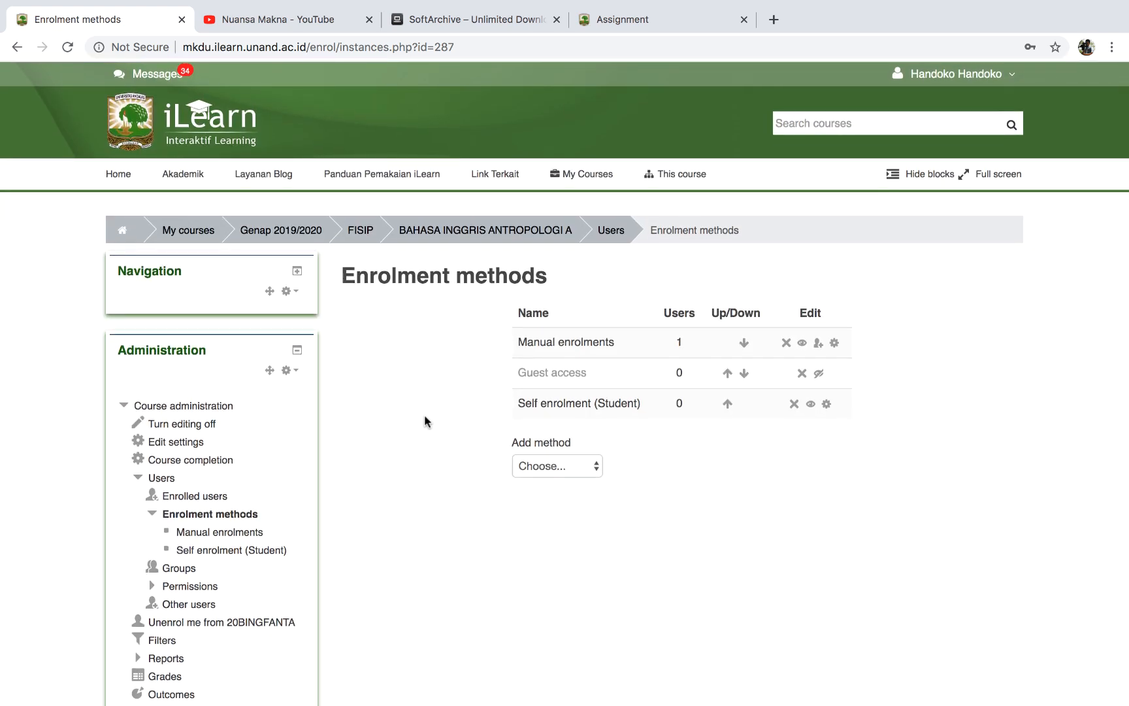
{"action": "left_click", "coordinate": [1013, 78]}
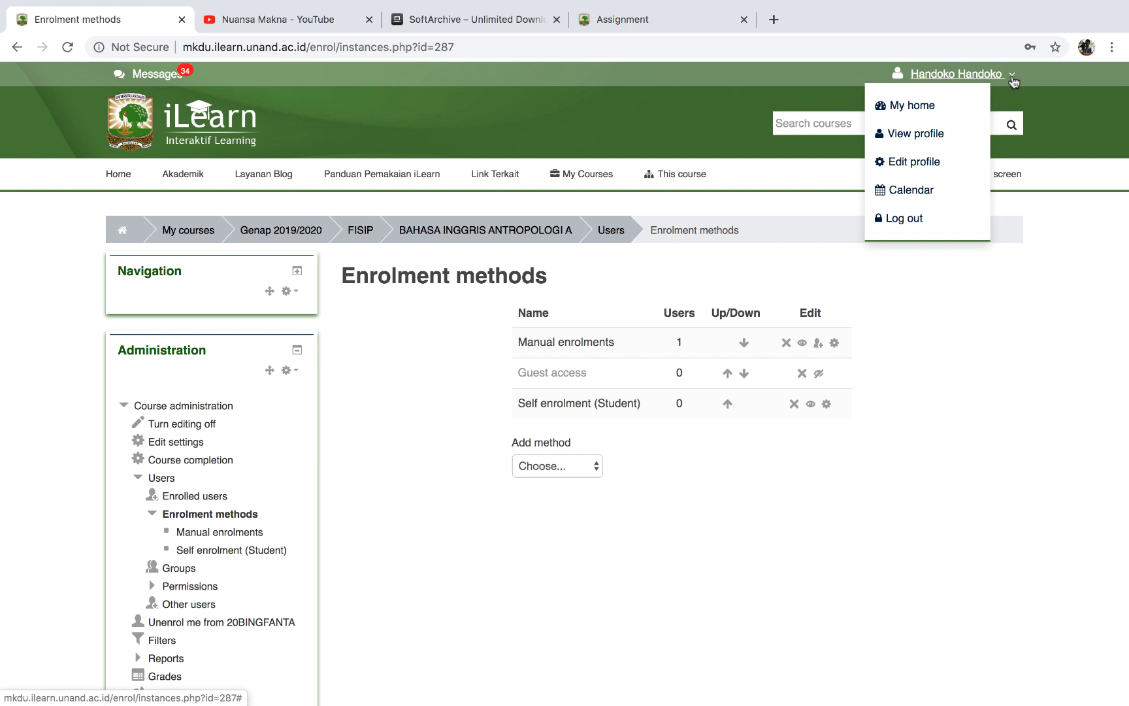
{"action": "left_click", "coordinate": [900, 222]}
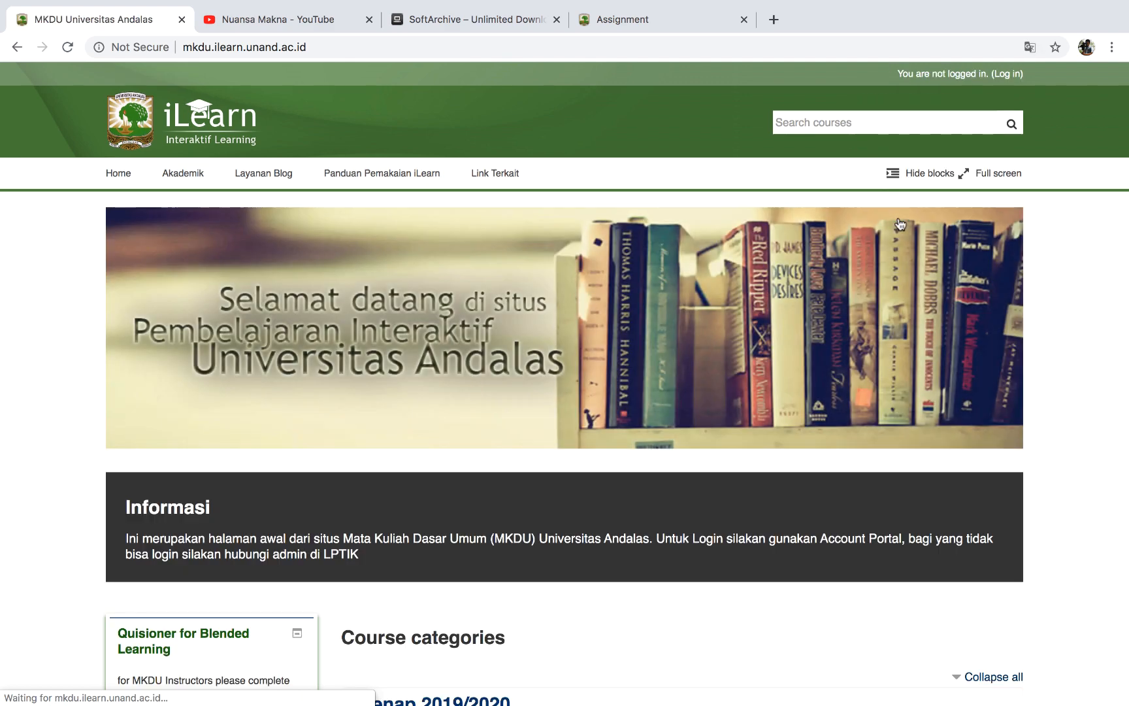
Log in to iLearn with the student username and password.
{"action": "scroll", "coordinate": [691, 313], "scroll_direction": "down", "scroll_amount": 2}
{"action": "scroll", "coordinate": [692, 313], "scroll_direction": "up", "scroll_amount": 2}
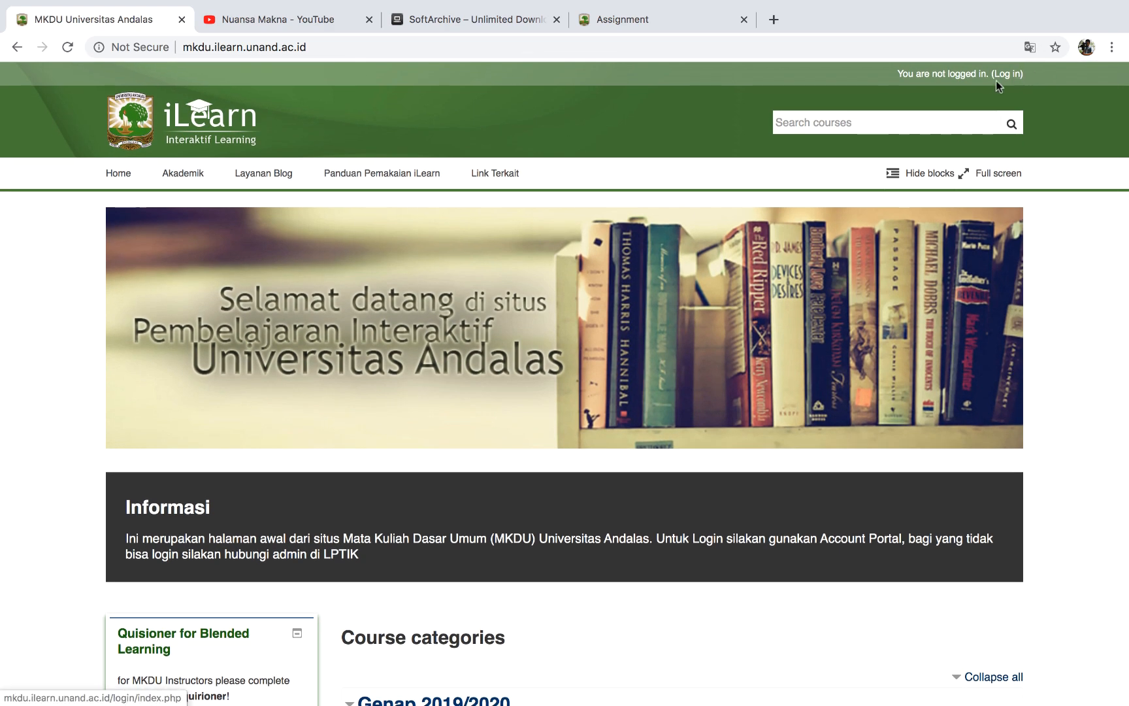
{"action": "left_click", "coordinate": [1006, 76]}
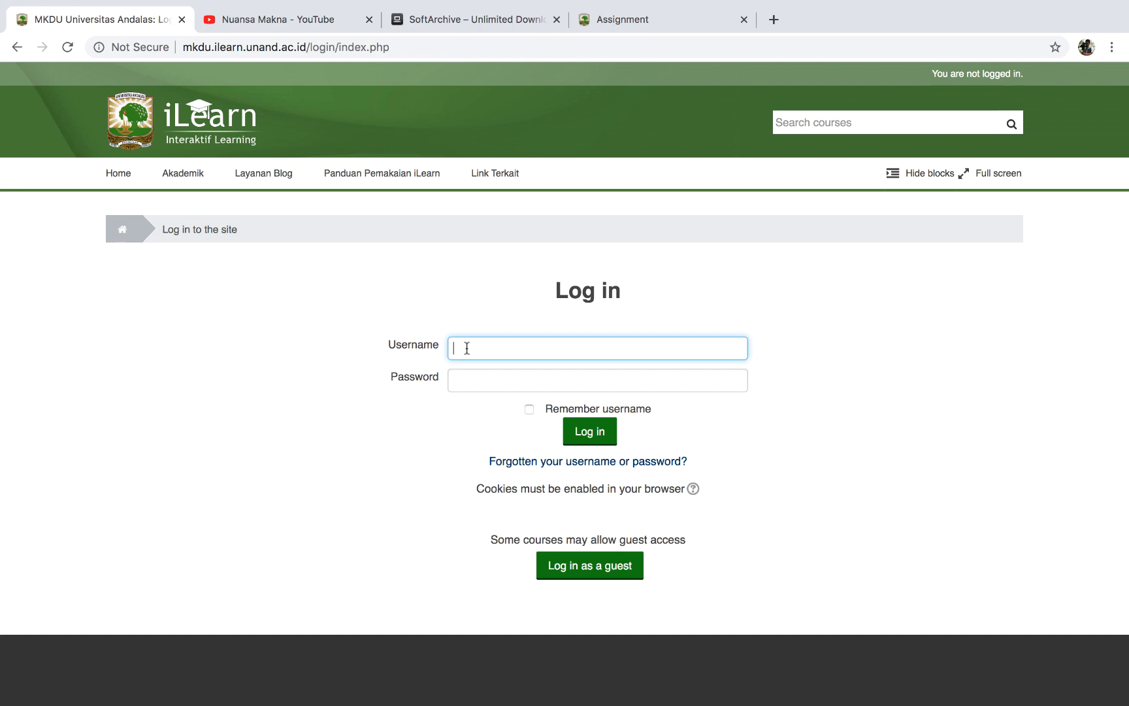
{"action": "type", "text": "ma"}
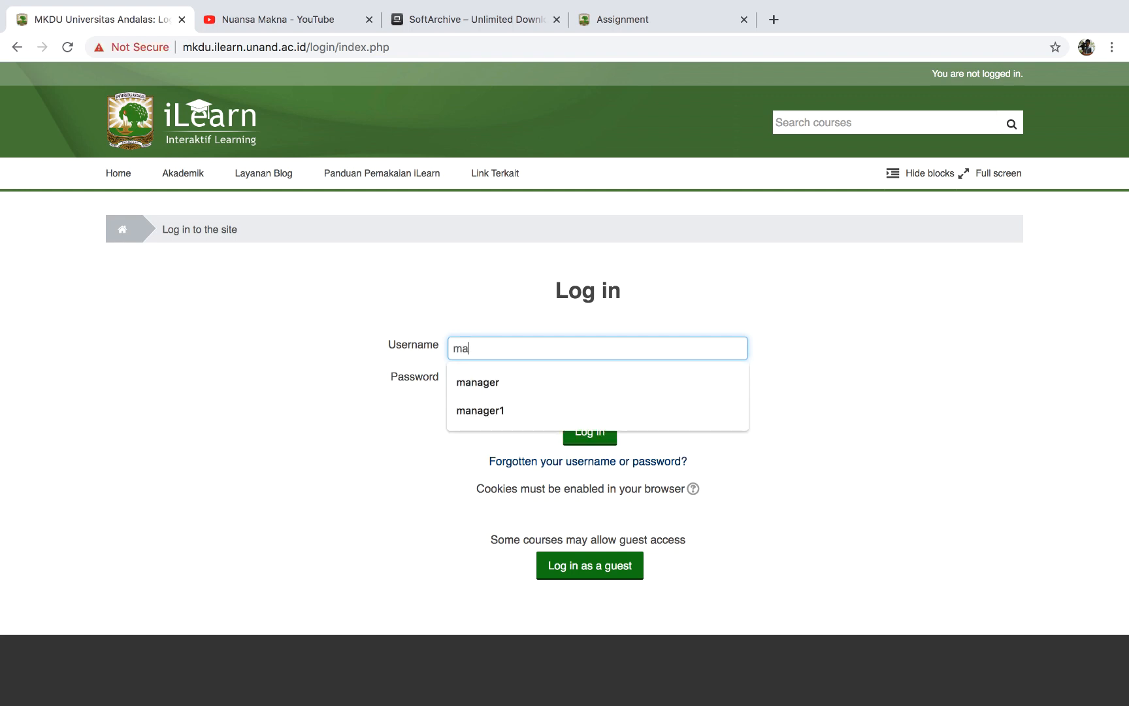
{"action": "type", "text": "hasi"}
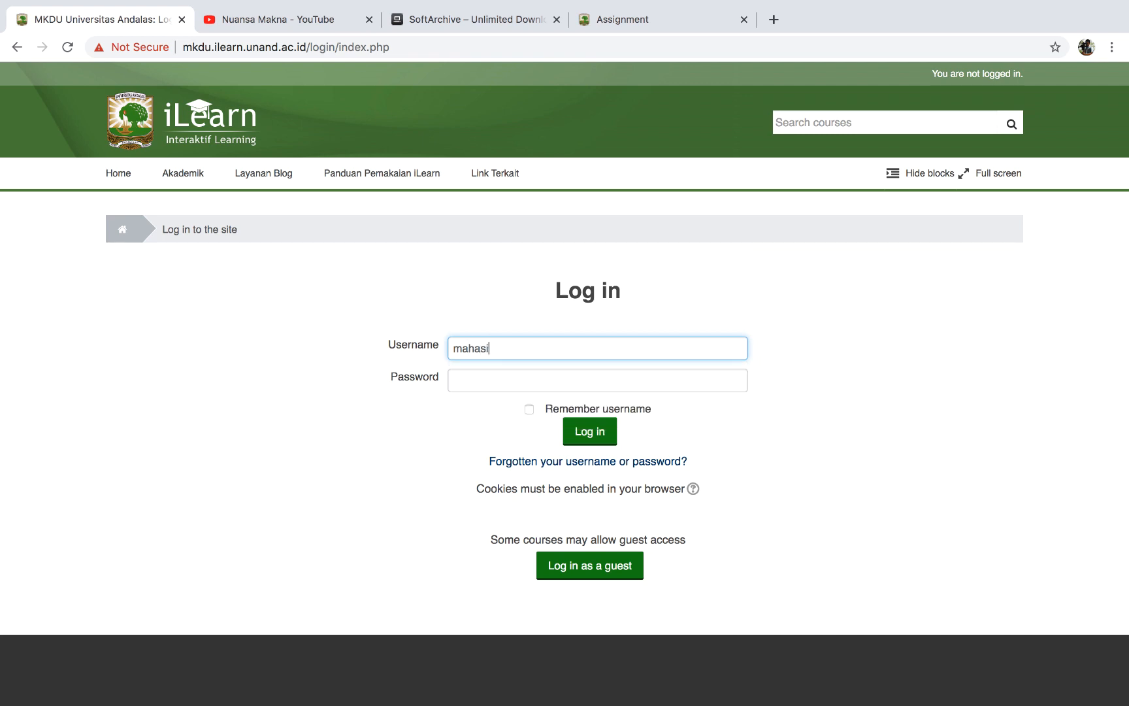
{"action": "type", "text": "swa"}
{"action": "left_click", "coordinate": [491, 384]}
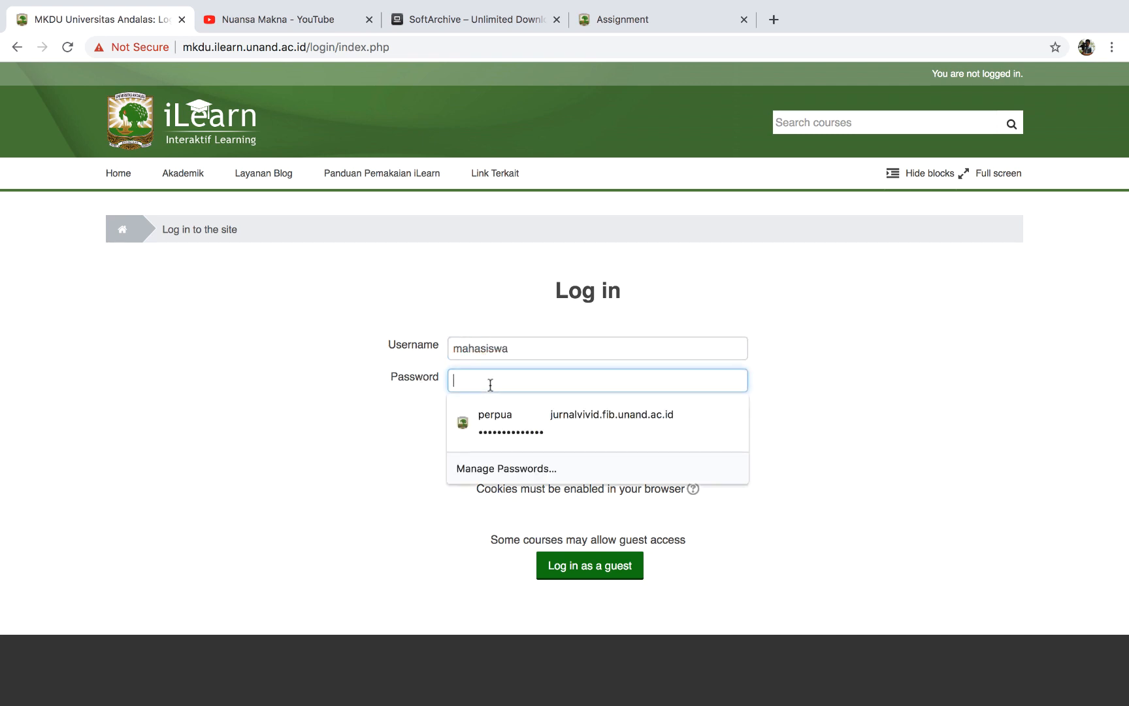
{"action": "type", "text": "m"}
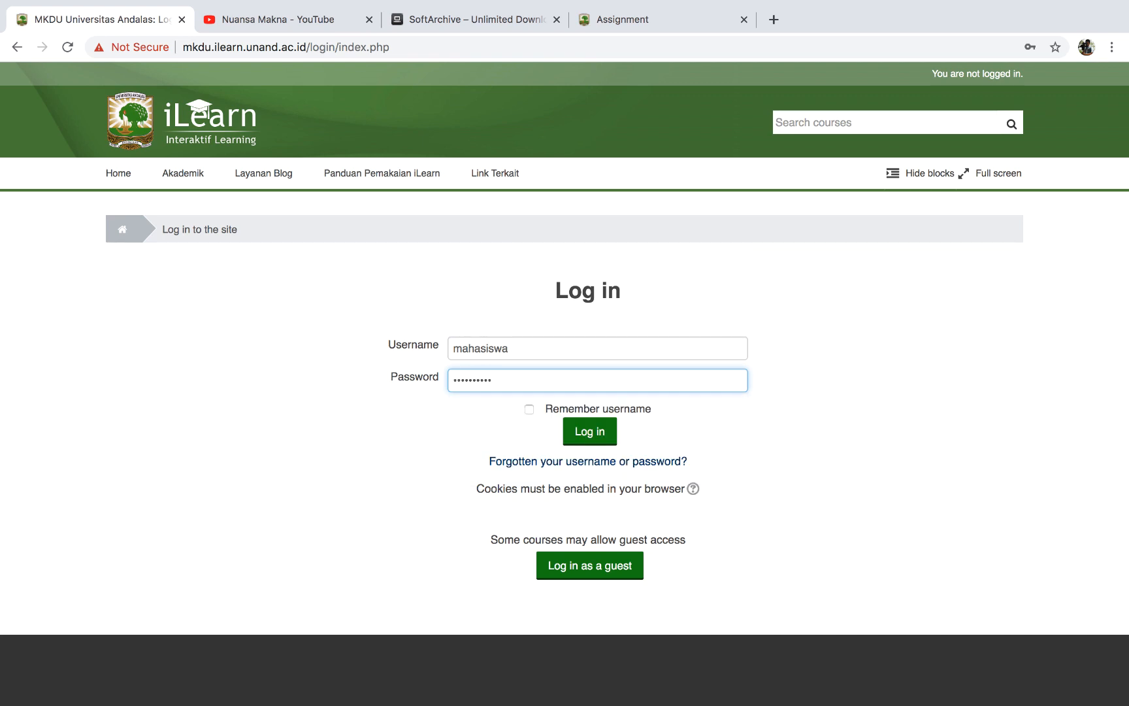
{"action": "left_click", "coordinate": [602, 433]}
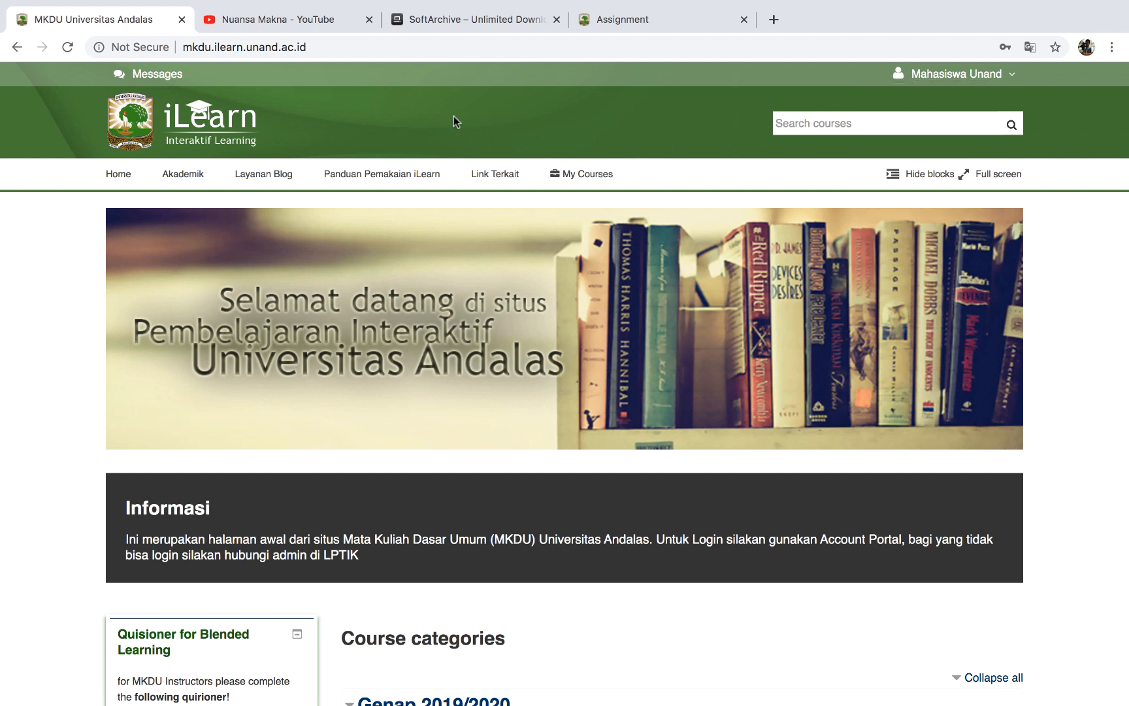
Look over the My Courses menu and the student's signed-in home page.
{"action": "mouse_move", "coordinate": [568, 174]}
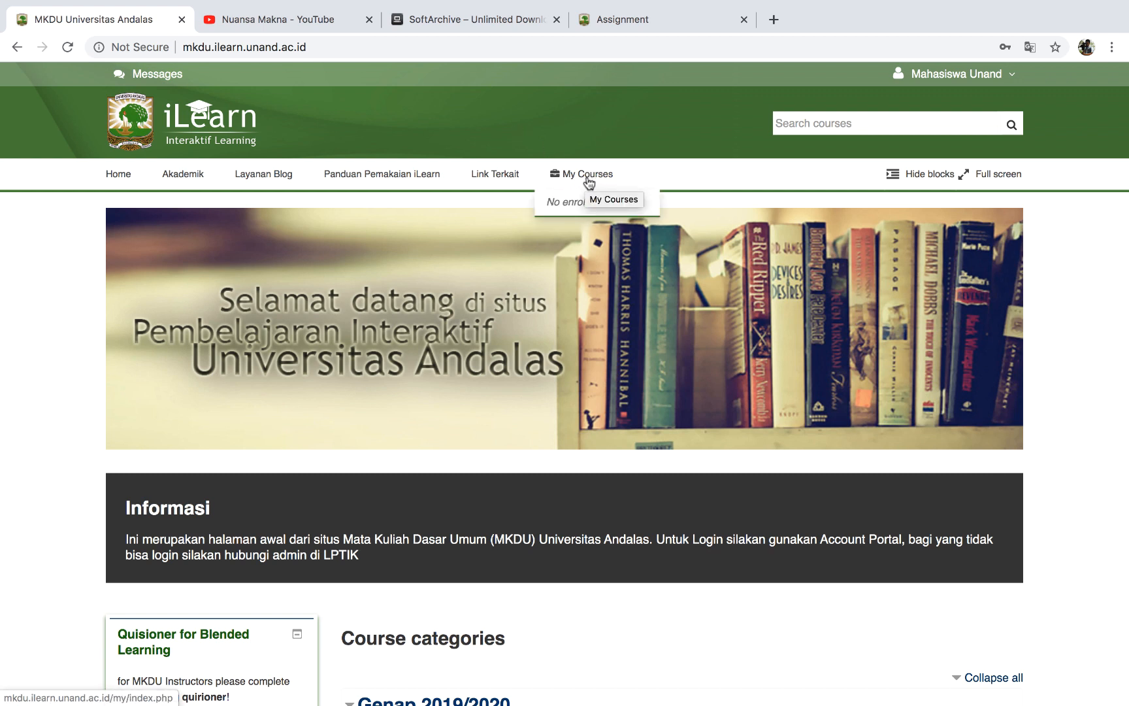
{"action": "scroll", "coordinate": [684, 177], "scroll_direction": "down", "scroll_amount": 1}
{"action": "scroll", "coordinate": [684, 177], "scroll_direction": "down", "scroll_amount": 2}
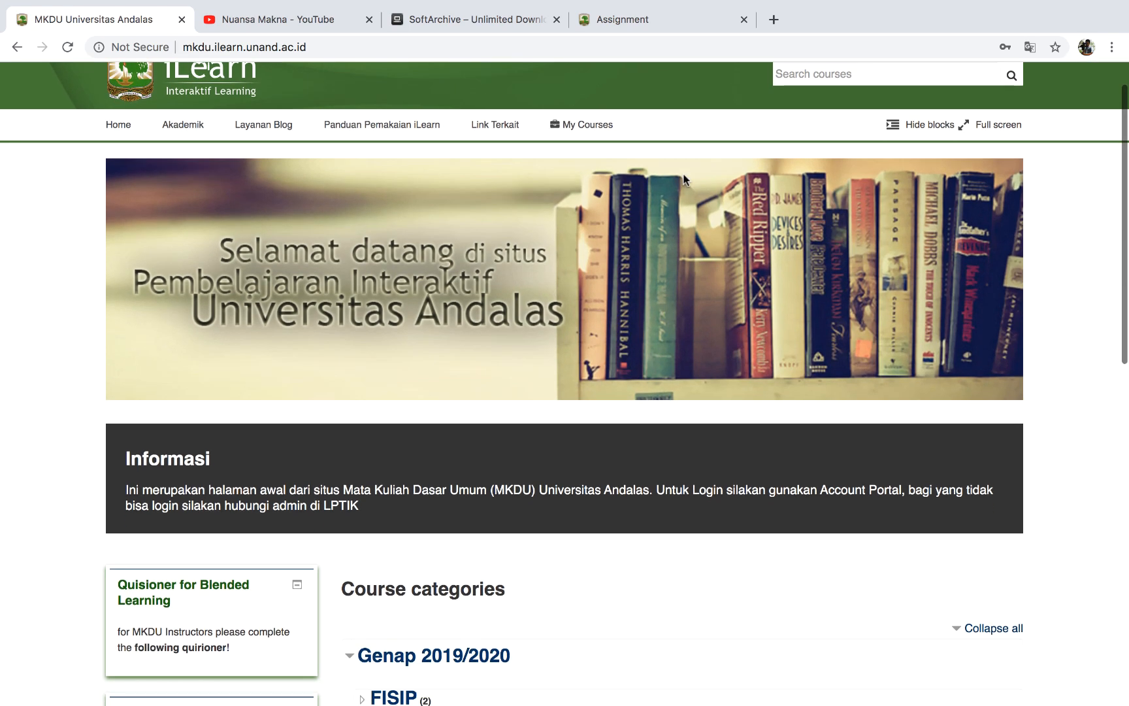
Scroll to Available courses and open the BAHASA INGGRIS ANTROPOLOGI A course.
{"action": "scroll", "coordinate": [407, 590], "scroll_direction": "down", "scroll_amount": 1}
{"action": "scroll", "coordinate": [407, 589], "scroll_direction": "down", "scroll_amount": 10}
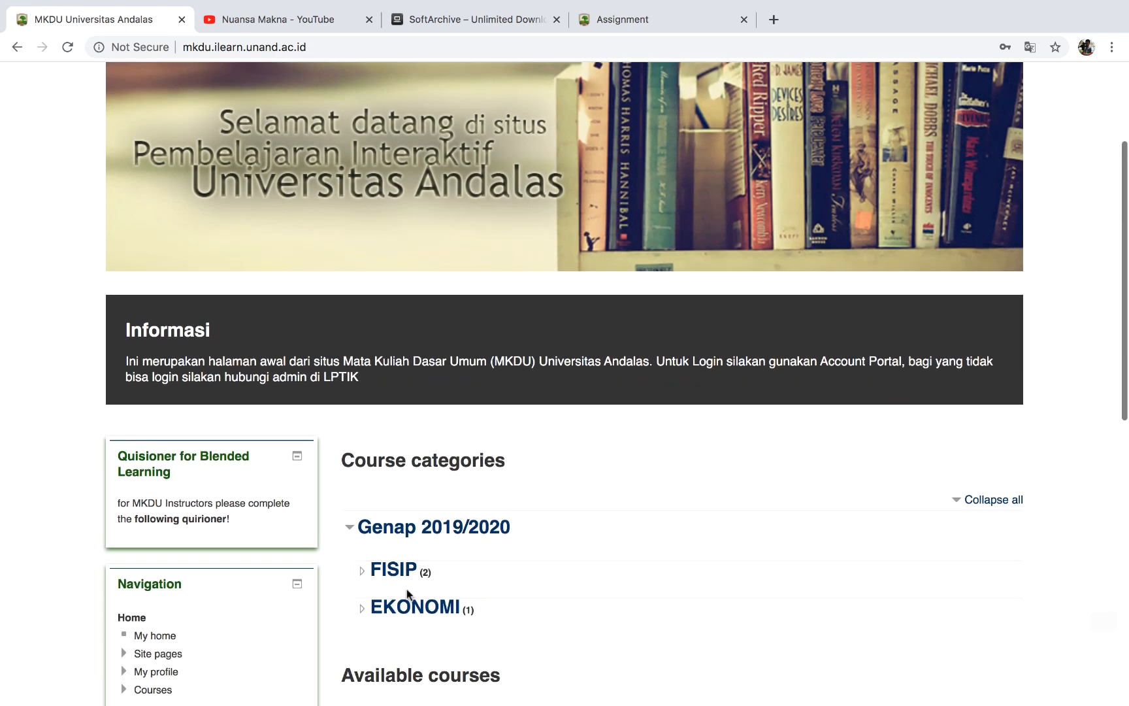
{"action": "scroll", "coordinate": [408, 591], "scroll_direction": "down", "scroll_amount": 1}
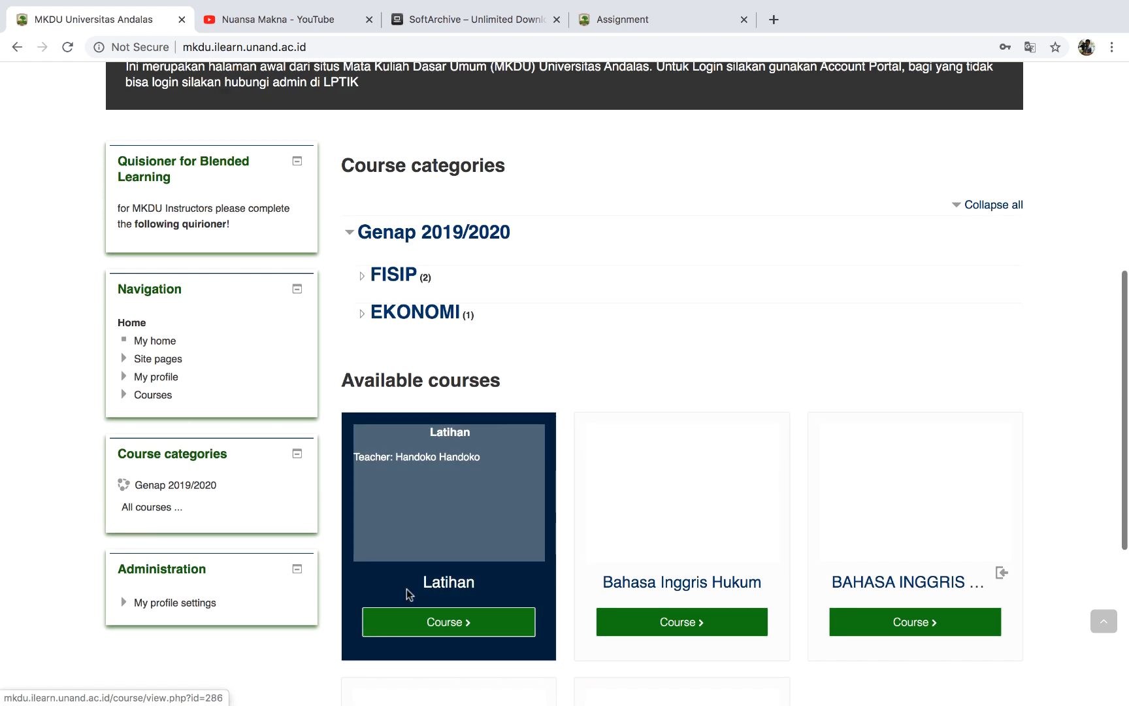
{"action": "scroll", "coordinate": [539, 637], "scroll_direction": "down", "scroll_amount": 2}
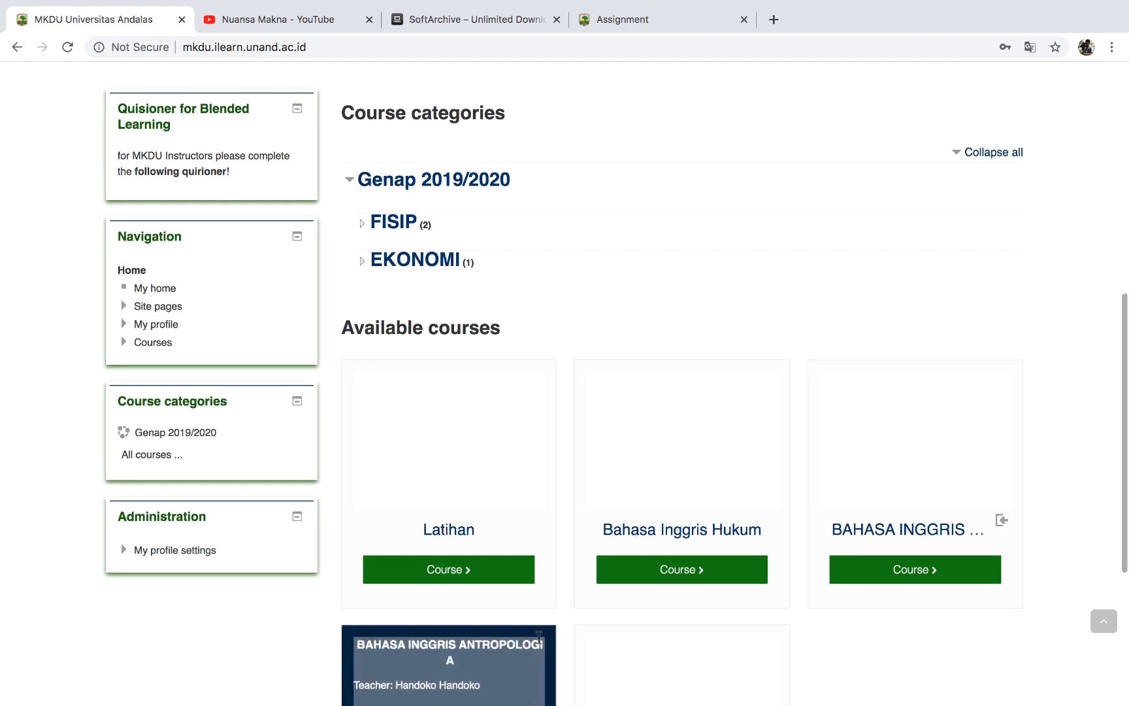
{"action": "scroll", "coordinate": [527, 613], "scroll_direction": "down", "scroll_amount": 2}
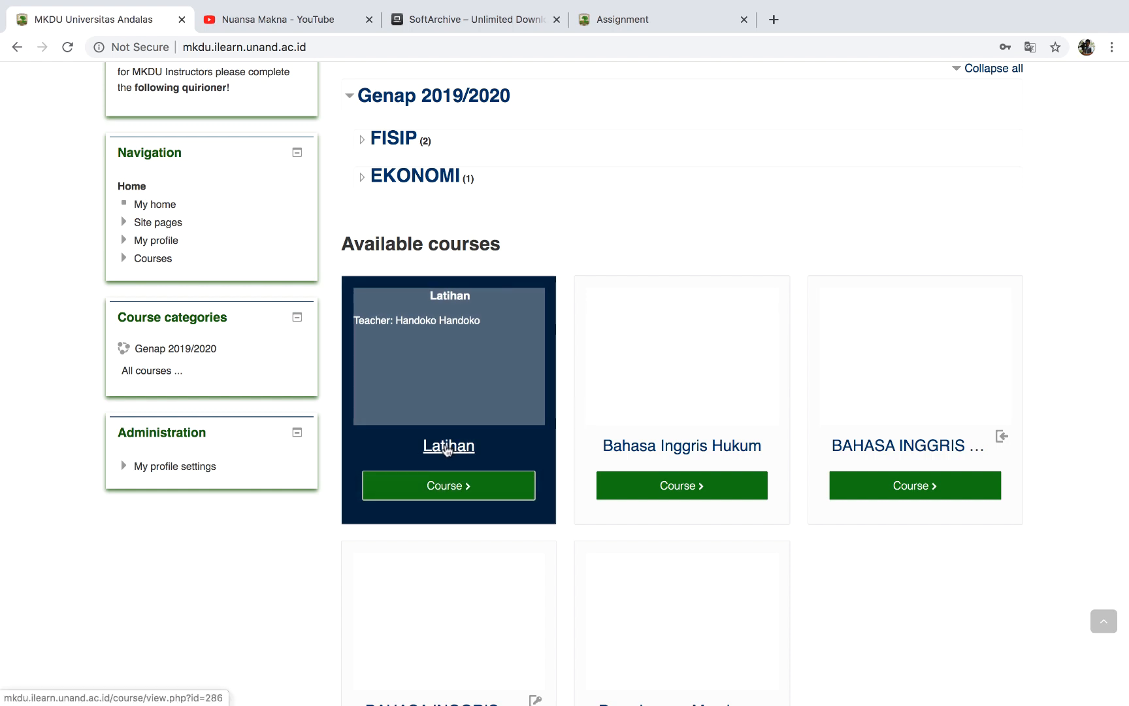
{"action": "scroll", "coordinate": [482, 594], "scroll_direction": "down", "scroll_amount": 2}
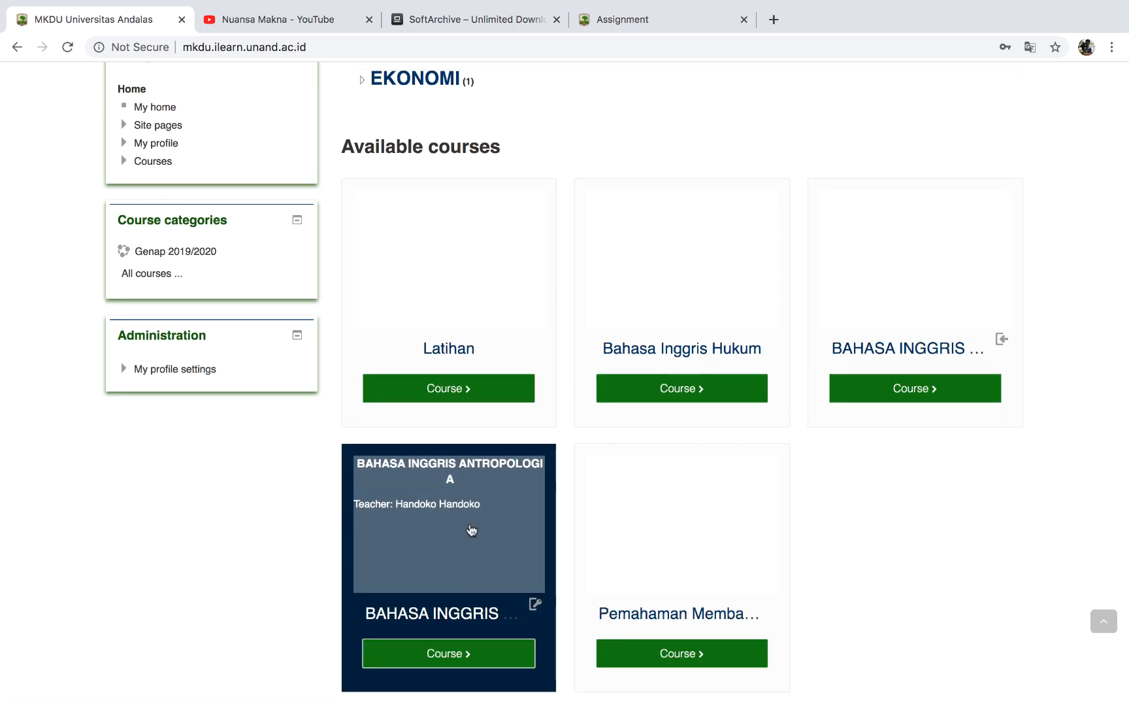
{"action": "scroll", "coordinate": [470, 528], "scroll_direction": "down", "scroll_amount": 2}
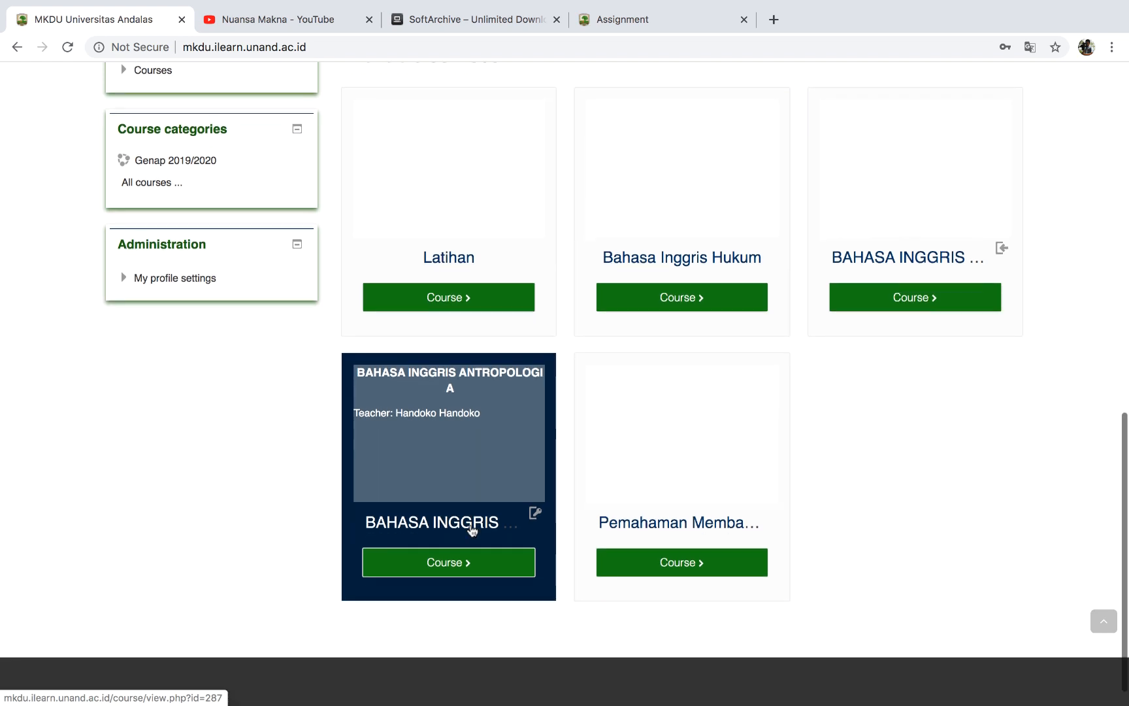
{"action": "left_click", "coordinate": [431, 572]}
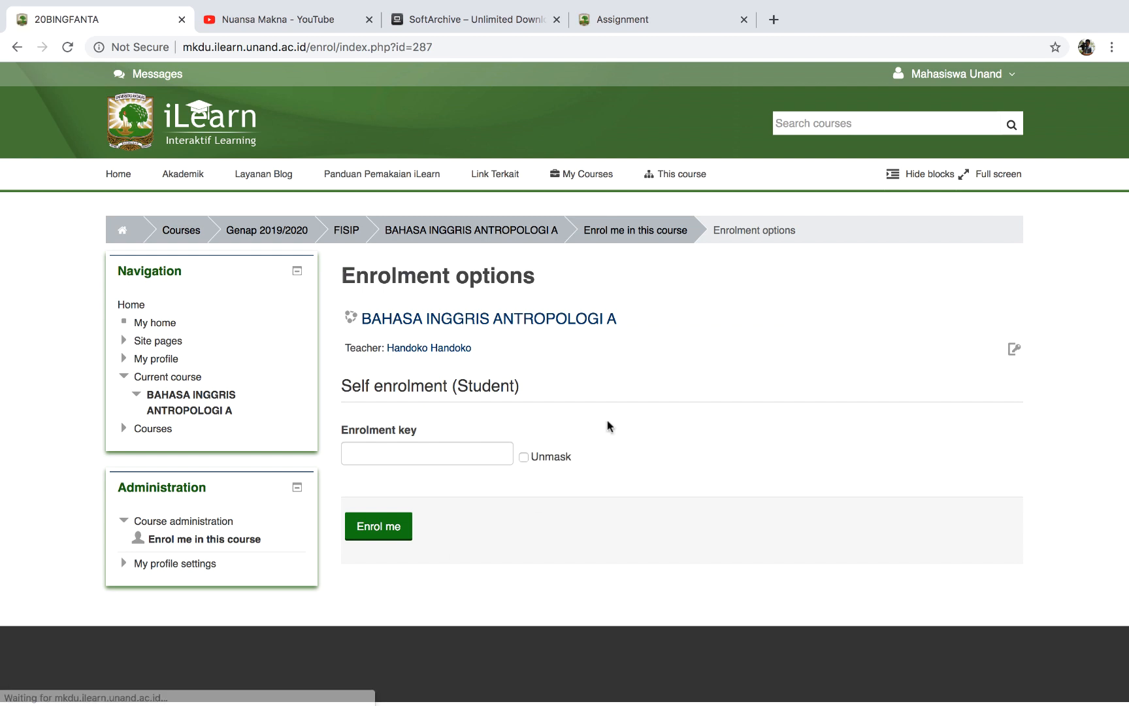
Enrol in BAHASA INGGRIS ANTROPOLOGI A using the enrolment key, unmasked to verify it.
{"action": "left_click", "coordinate": [460, 444]}
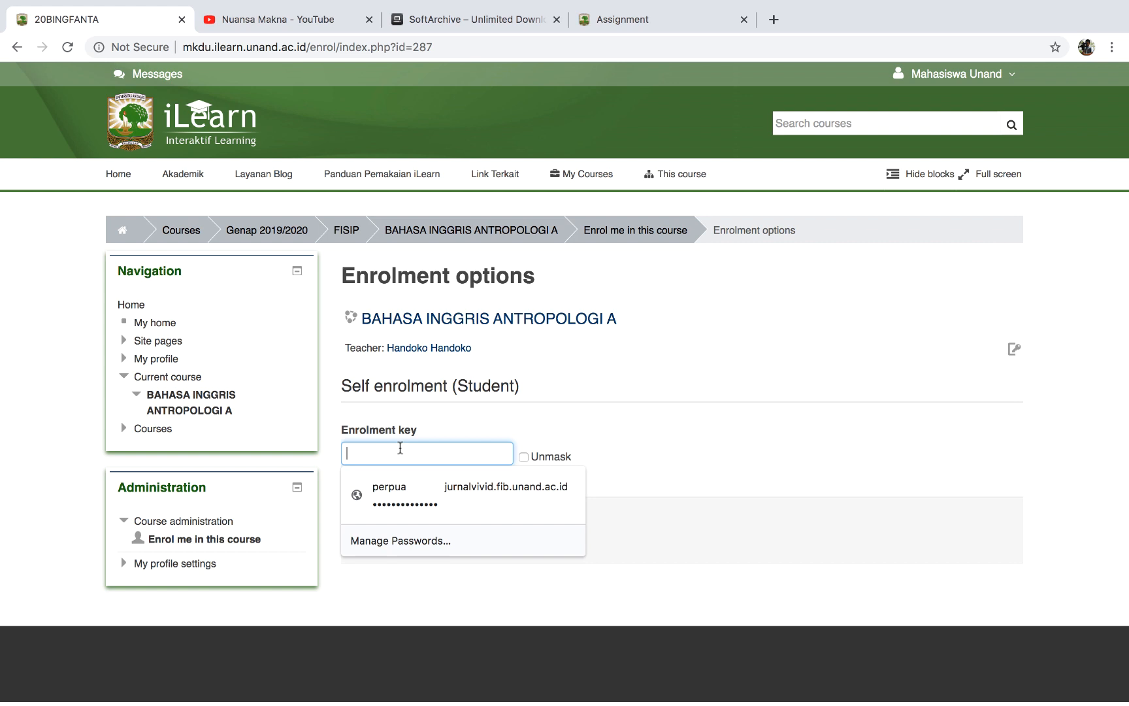
{"action": "type", "text": "••"}
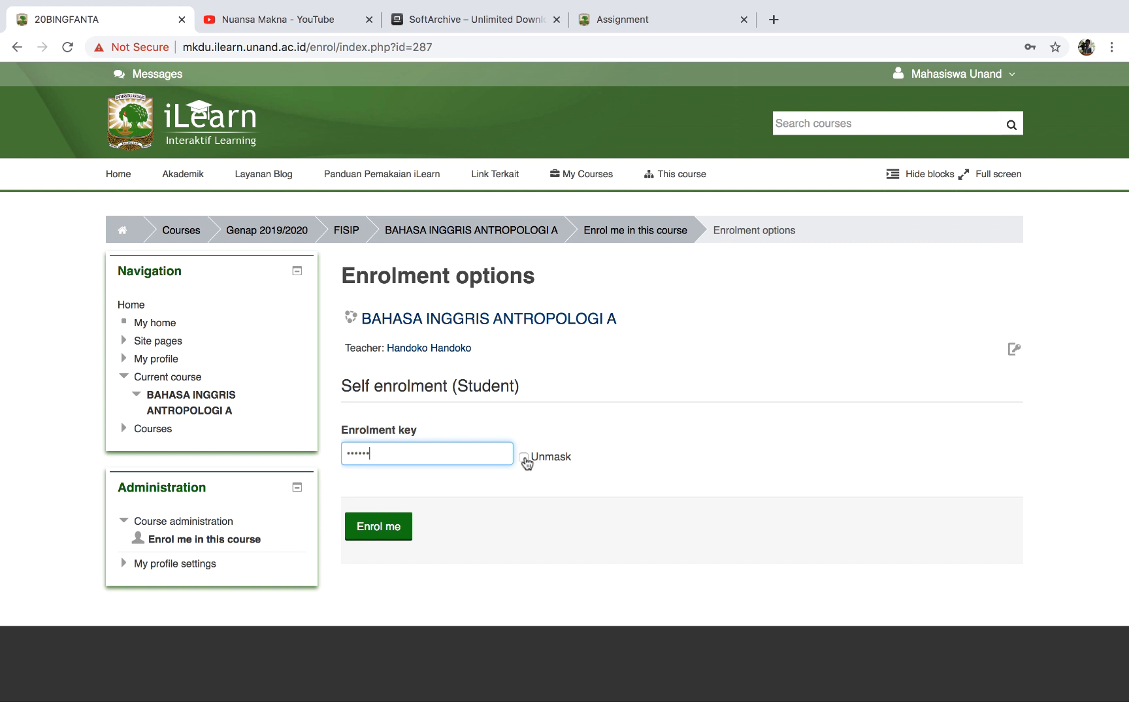
{"action": "left_click", "coordinate": [524, 458]}
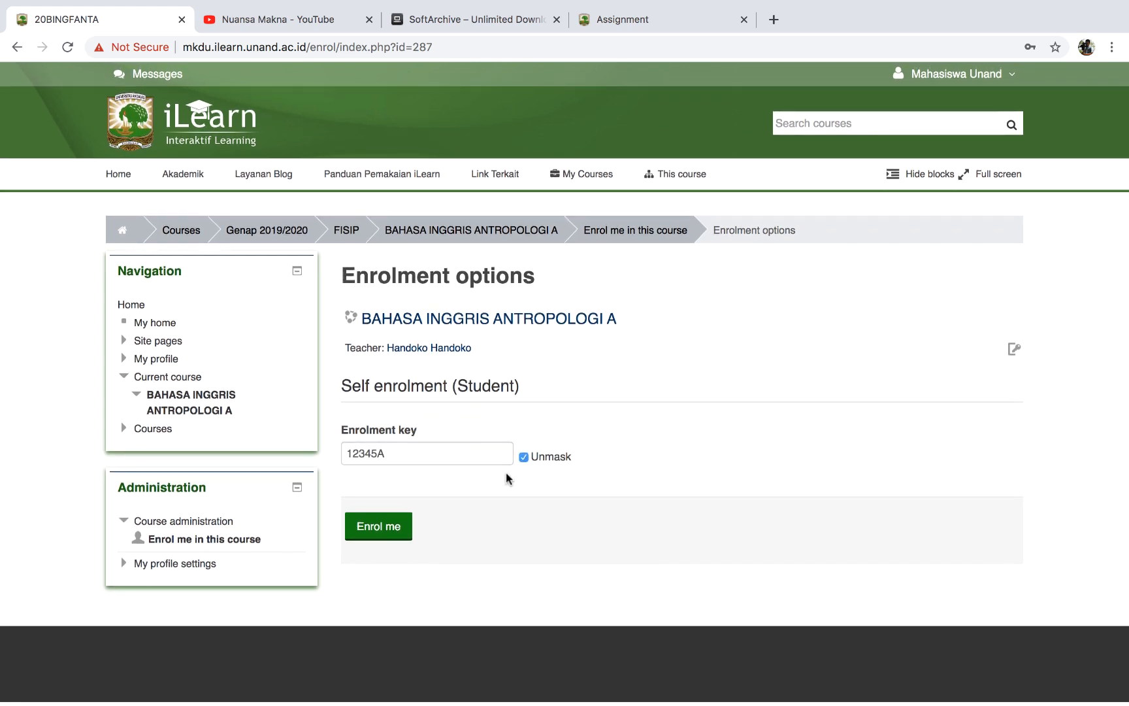
{"action": "left_click", "coordinate": [395, 537]}
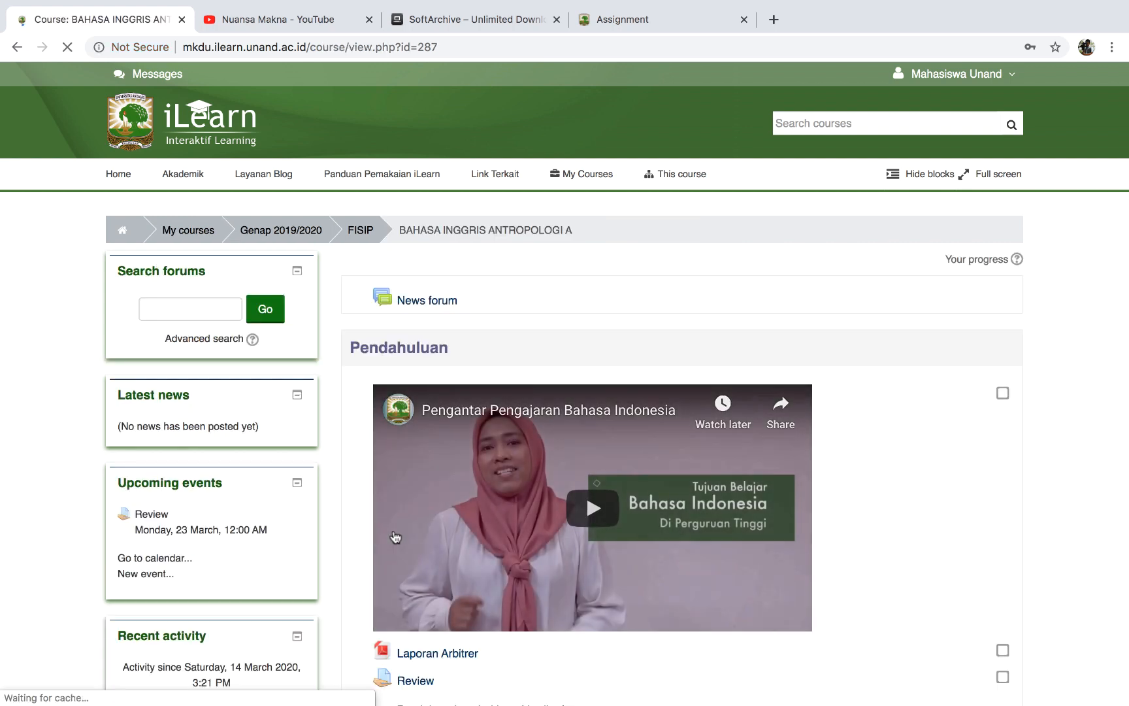
Dismiss the browser's update-password prompt and close the account menu on the course page.
{"action": "scroll", "coordinate": [585, 526], "scroll_direction": "down", "scroll_amount": 5}
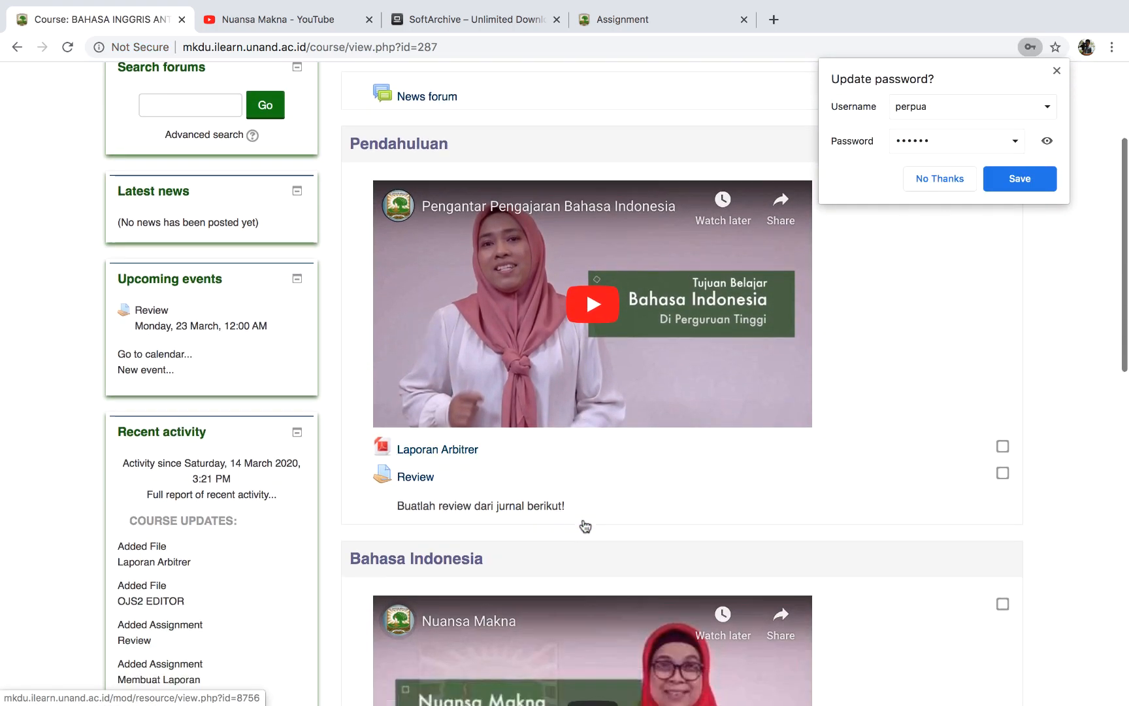
{"action": "scroll", "coordinate": [585, 526], "scroll_direction": "up", "scroll_amount": 5}
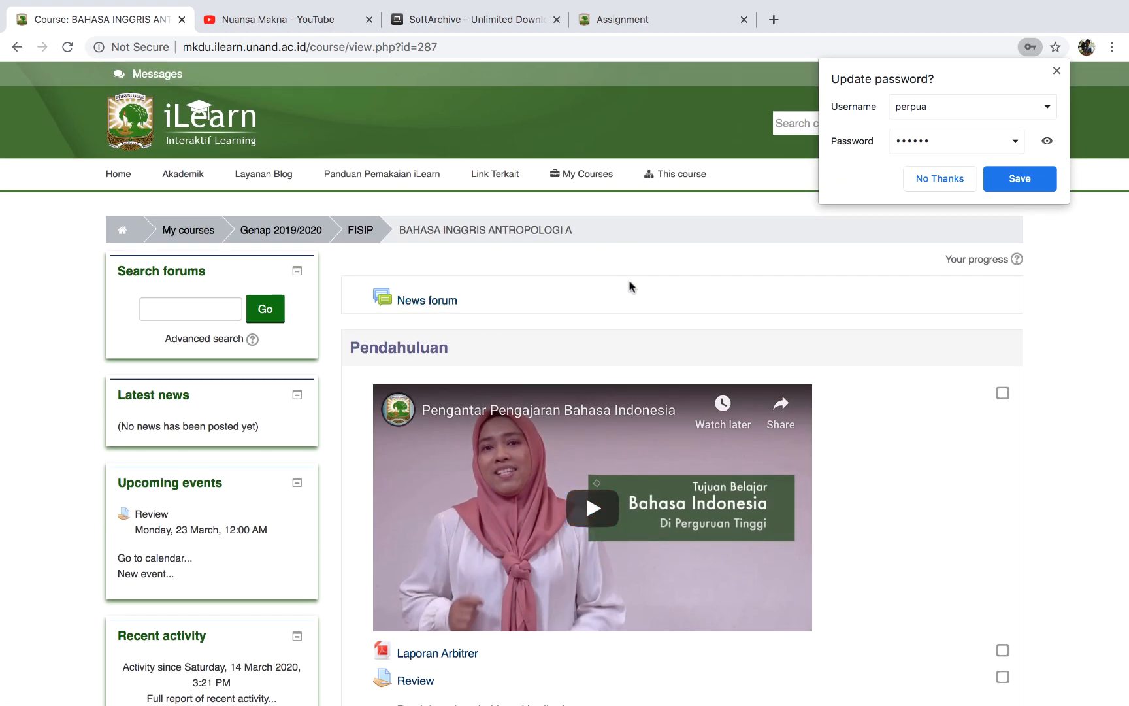
{"action": "left_click", "coordinate": [1056, 75]}
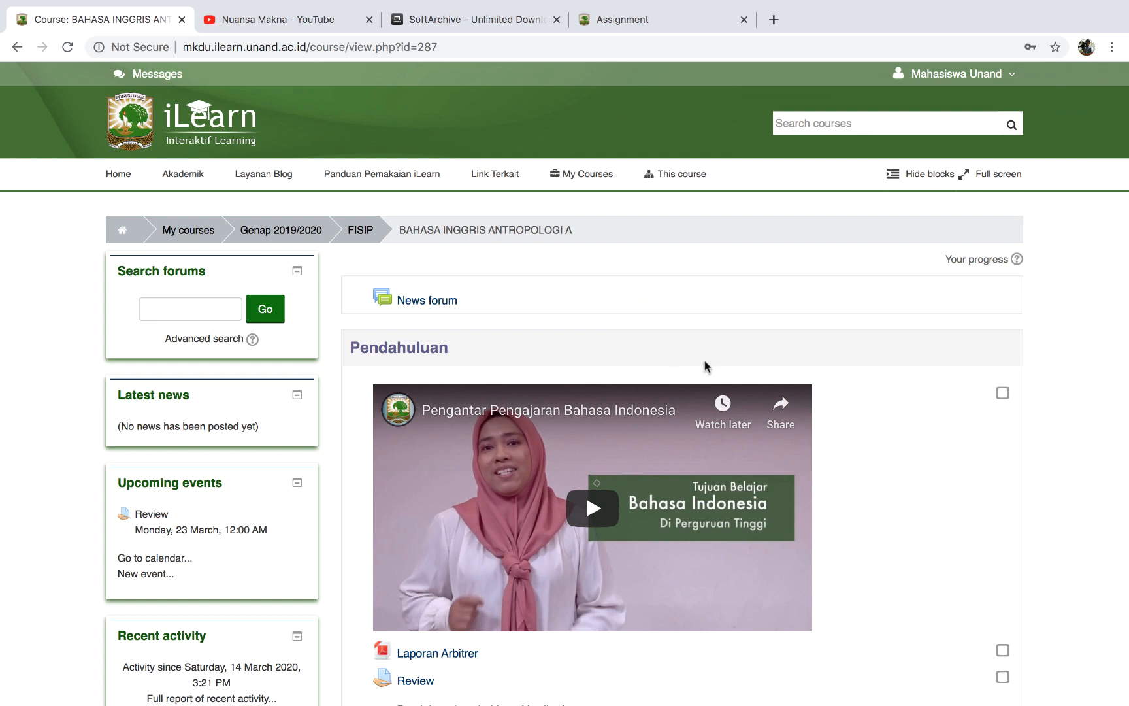
{"action": "left_click", "coordinate": [941, 77]}
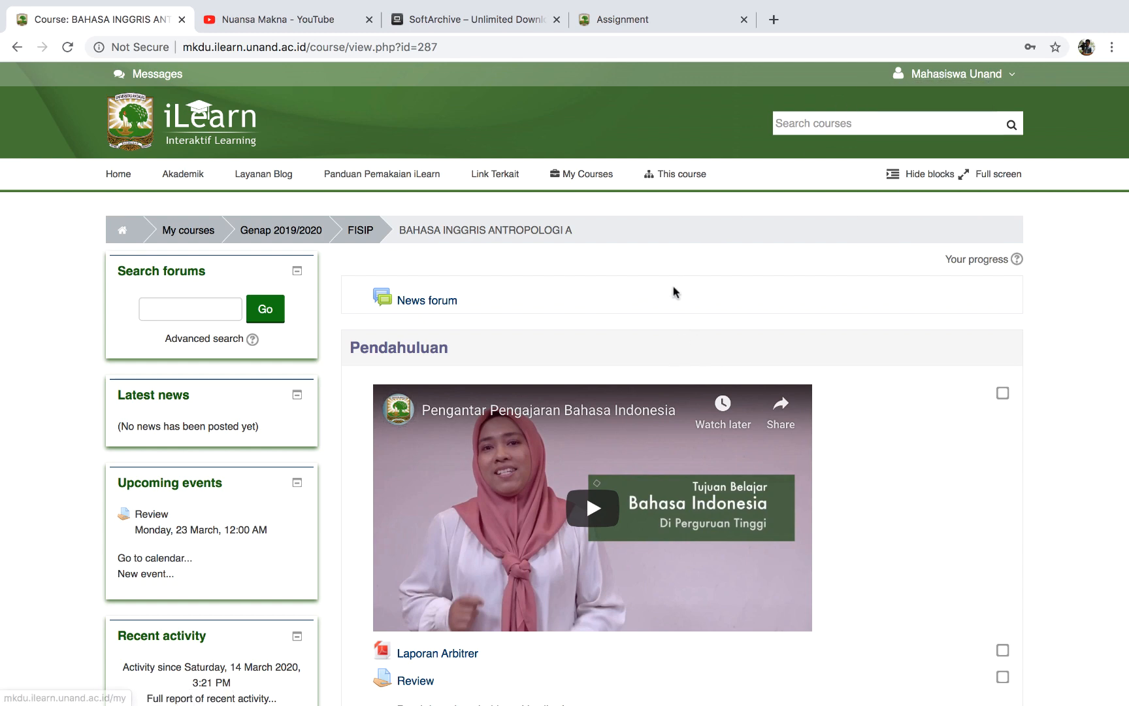
{"action": "scroll", "coordinate": [660, 310], "scroll_direction": "down", "scroll_amount": 3}
{"action": "scroll", "coordinate": [663, 309], "scroll_direction": "down", "scroll_amount": 2}
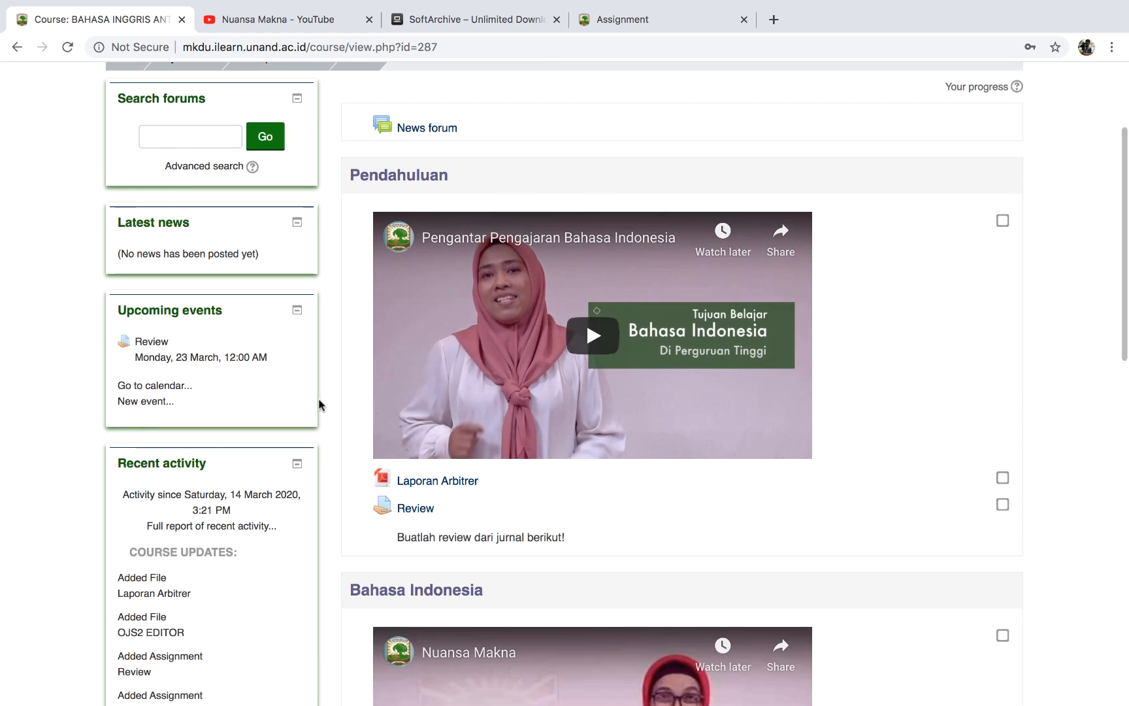
Submit 'contoh jawaban' as the online text answer to the Review assignment.
{"action": "left_click", "coordinate": [413, 511]}
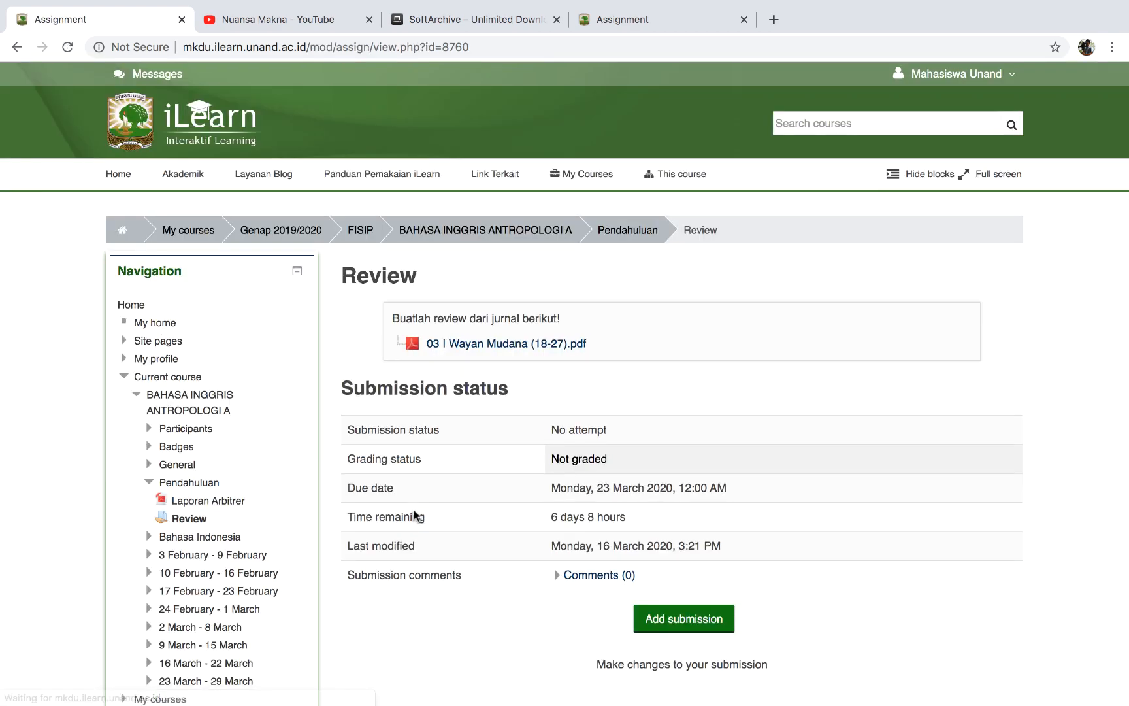
{"action": "scroll", "coordinate": [529, 500], "scroll_direction": "down", "scroll_amount": 3}
{"action": "scroll", "coordinate": [529, 507], "scroll_direction": "down", "scroll_amount": 1}
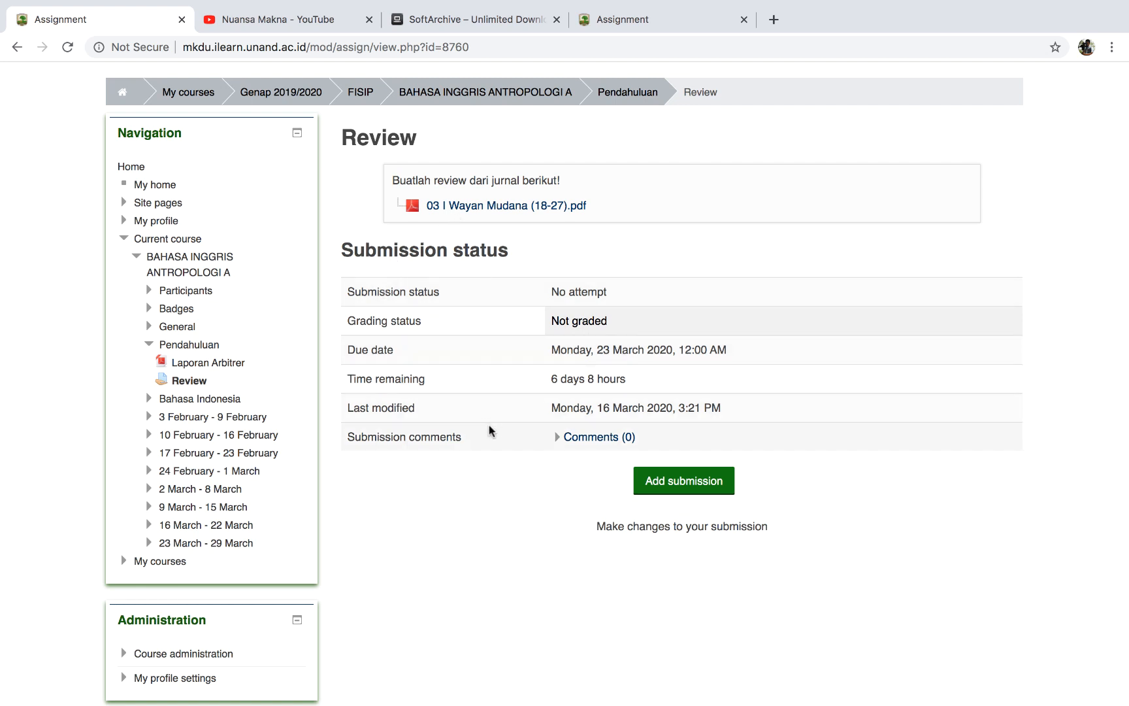
{"action": "left_click", "coordinate": [686, 490]}
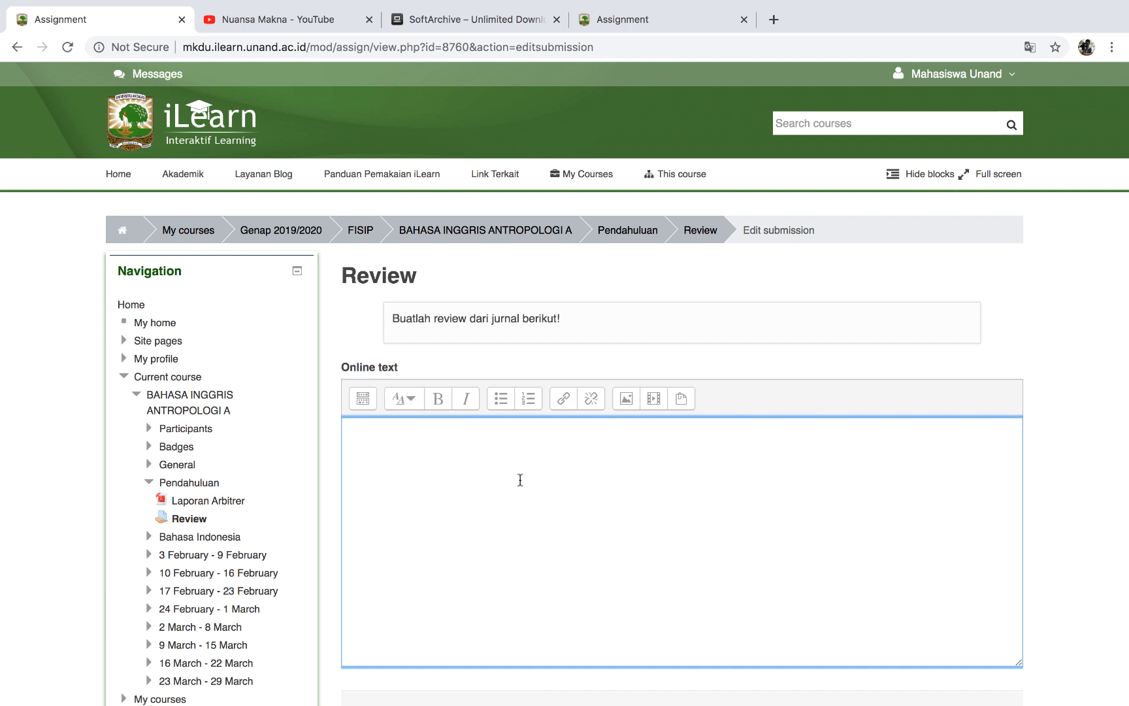
{"action": "scroll", "coordinate": [520, 480], "scroll_direction": "down", "scroll_amount": 2}
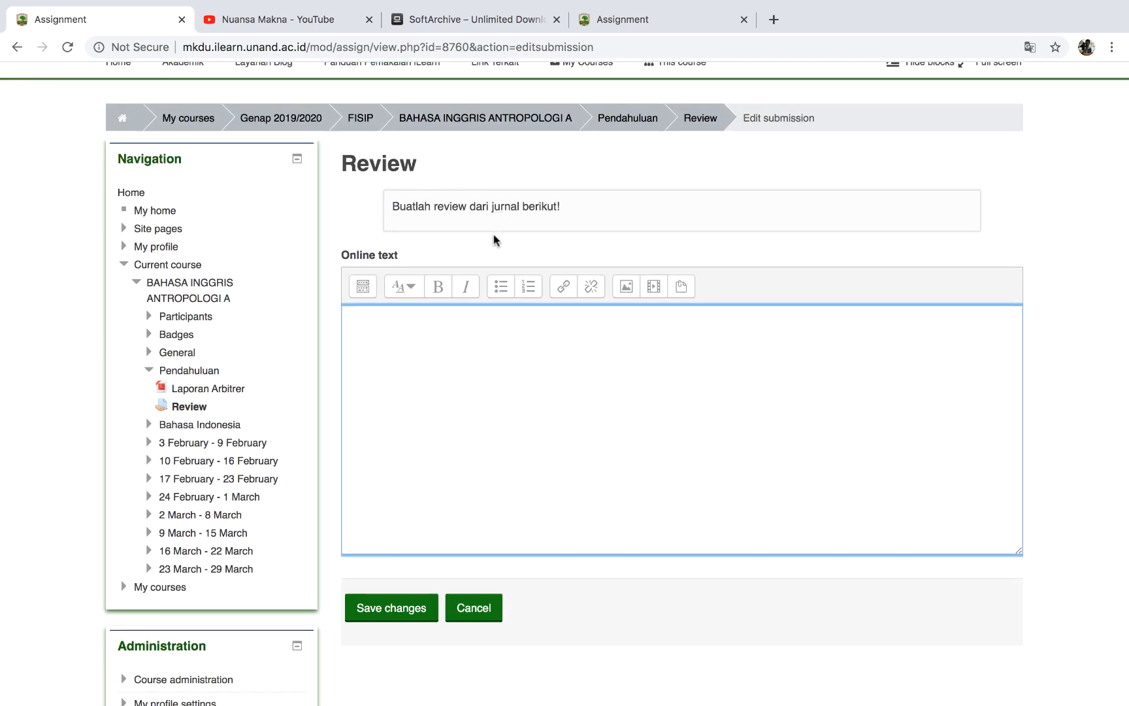
{"action": "type", "text": "contoh jawaban"}
{"action": "left_click", "coordinate": [377, 612]}
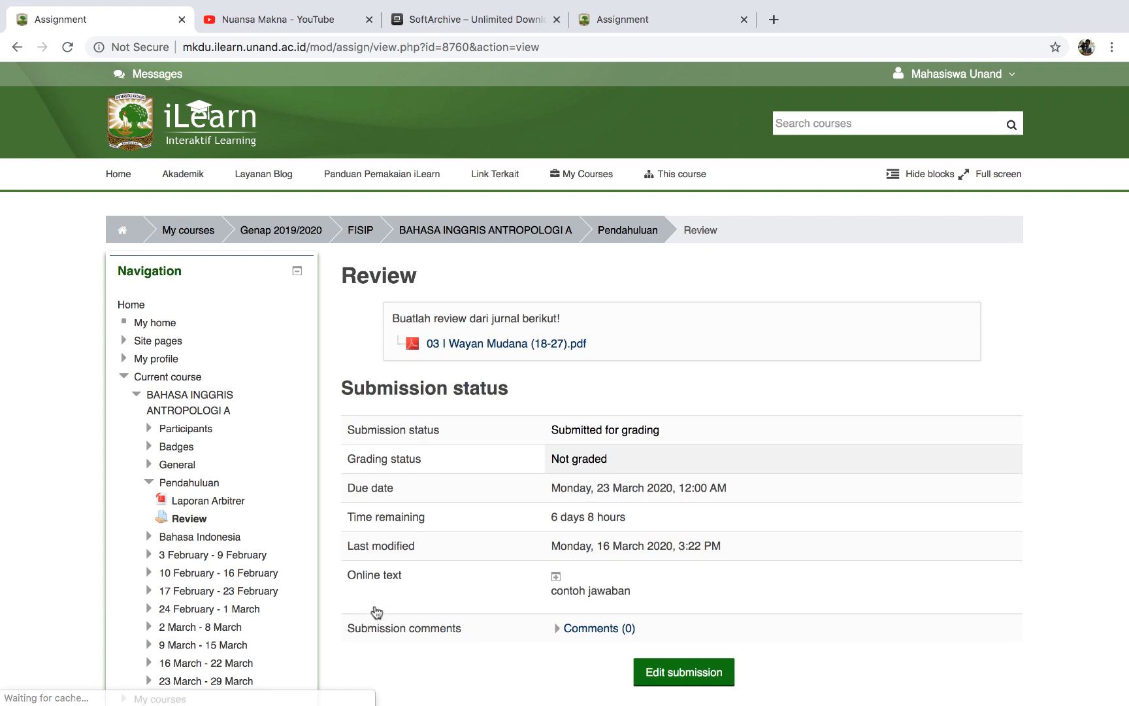
{"action": "scroll", "coordinate": [520, 591], "scroll_direction": "down", "scroll_amount": 3}
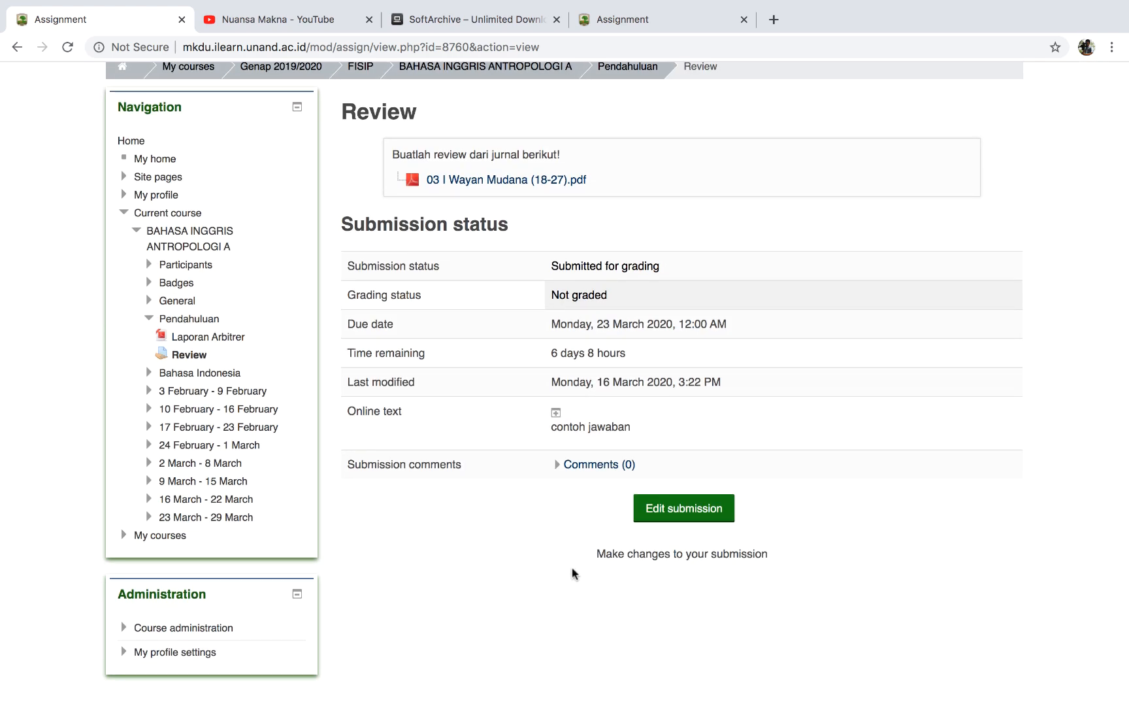
{"action": "scroll", "coordinate": [572, 573], "scroll_direction": "up", "scroll_amount": 3}
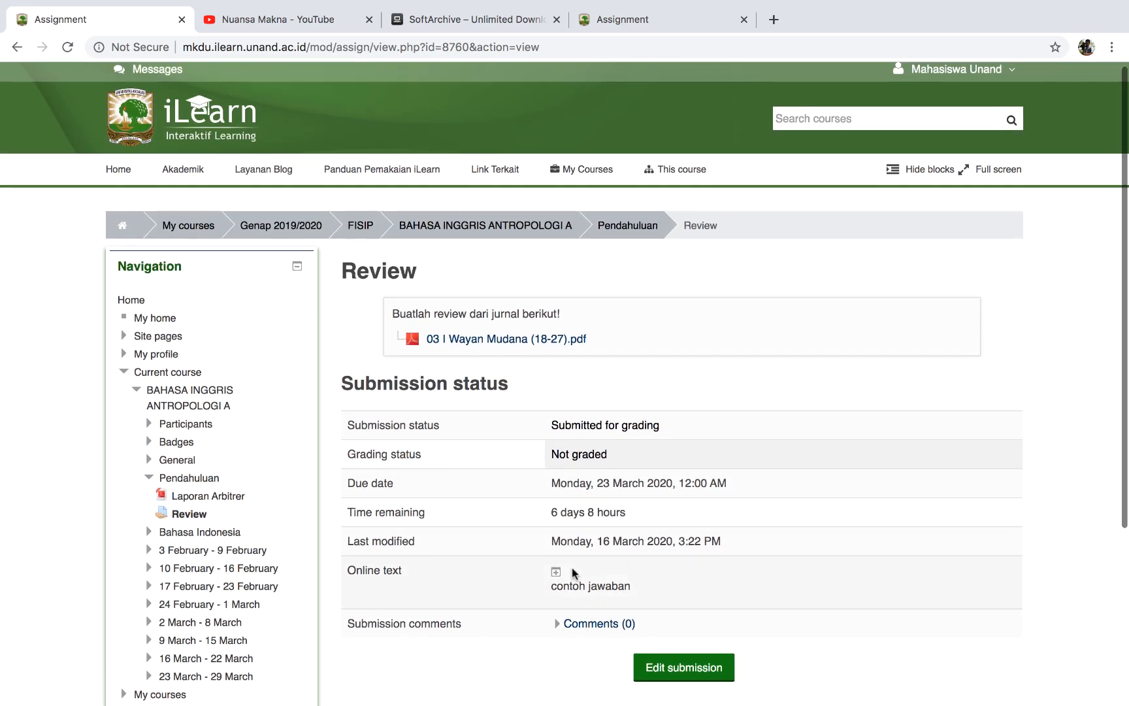
Go back to the course, open Membuat Laporan under Bahasa Indonesia, and start a file submission.
{"action": "left_click", "coordinate": [471, 227]}
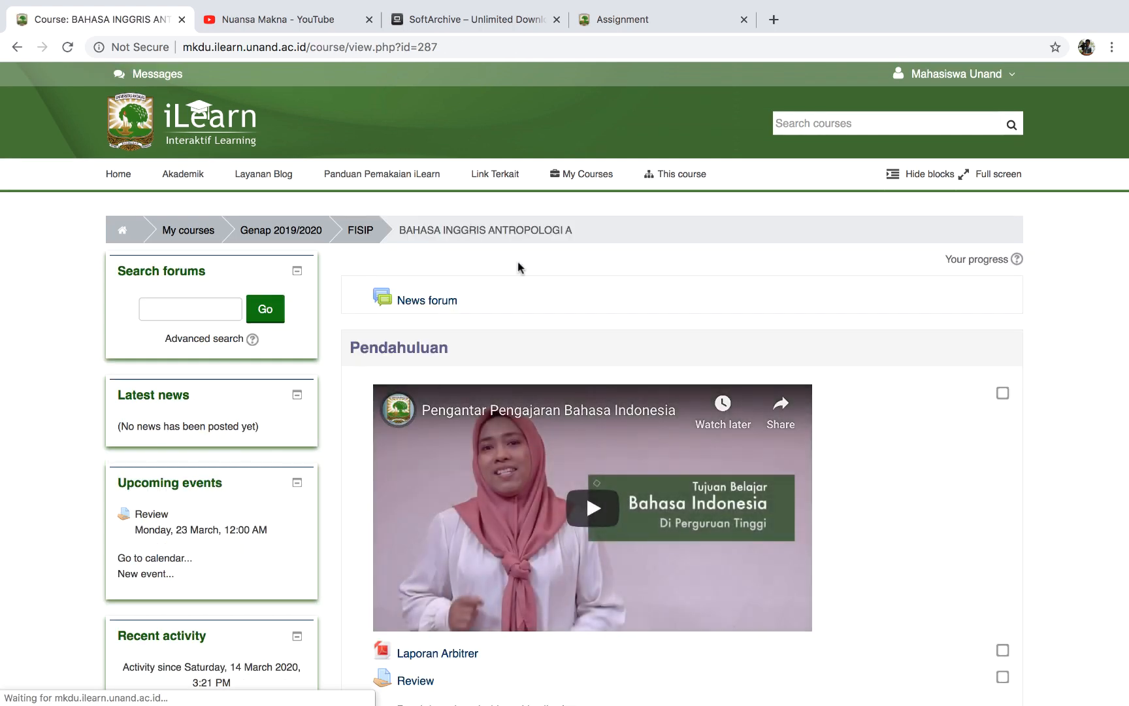
{"action": "scroll", "coordinate": [570, 350], "scroll_direction": "down", "scroll_amount": 8}
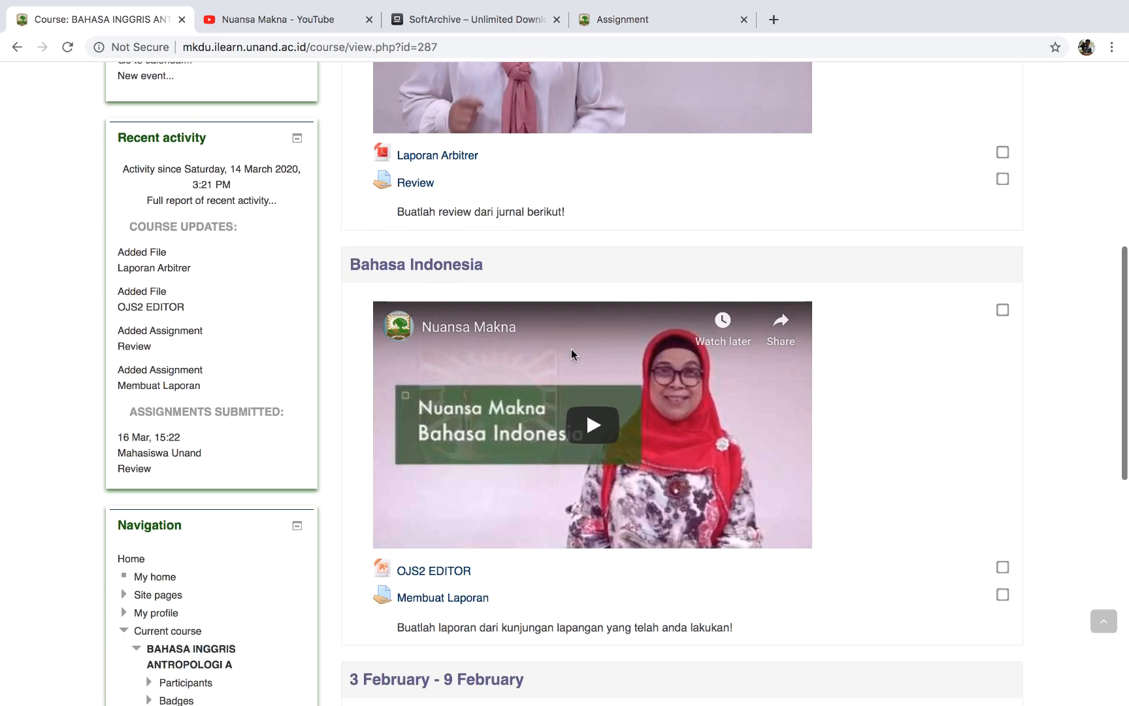
{"action": "scroll", "coordinate": [571, 350], "scroll_direction": "down", "scroll_amount": 2}
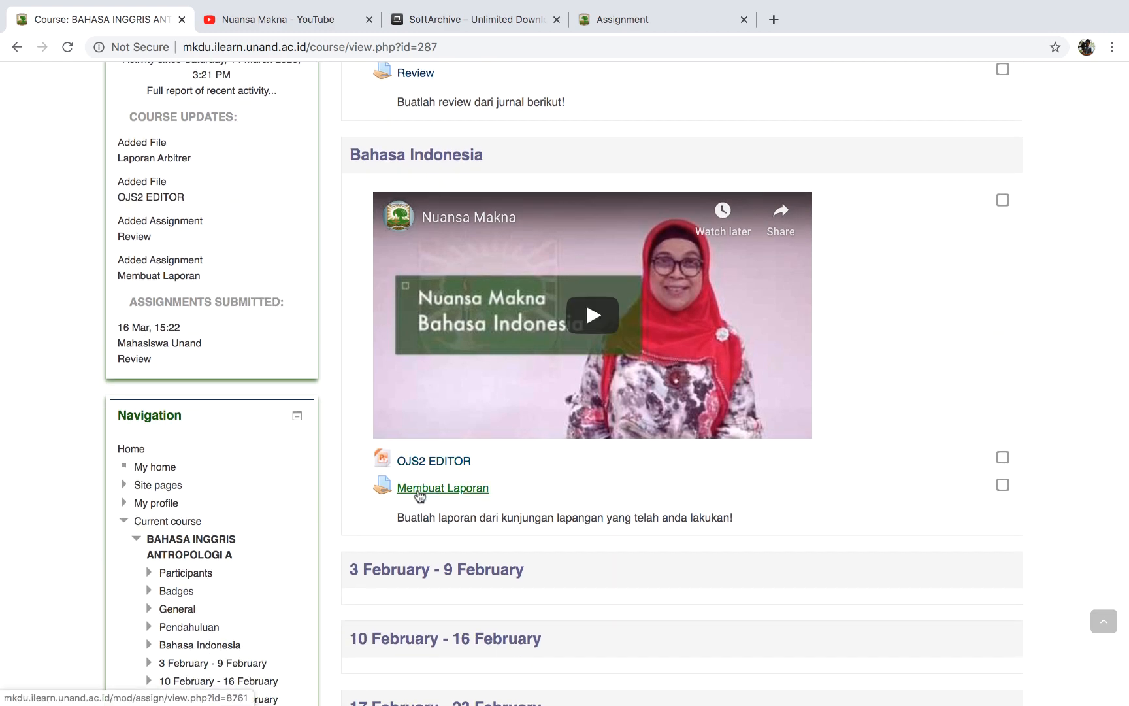
{"action": "left_click", "coordinate": [419, 492]}
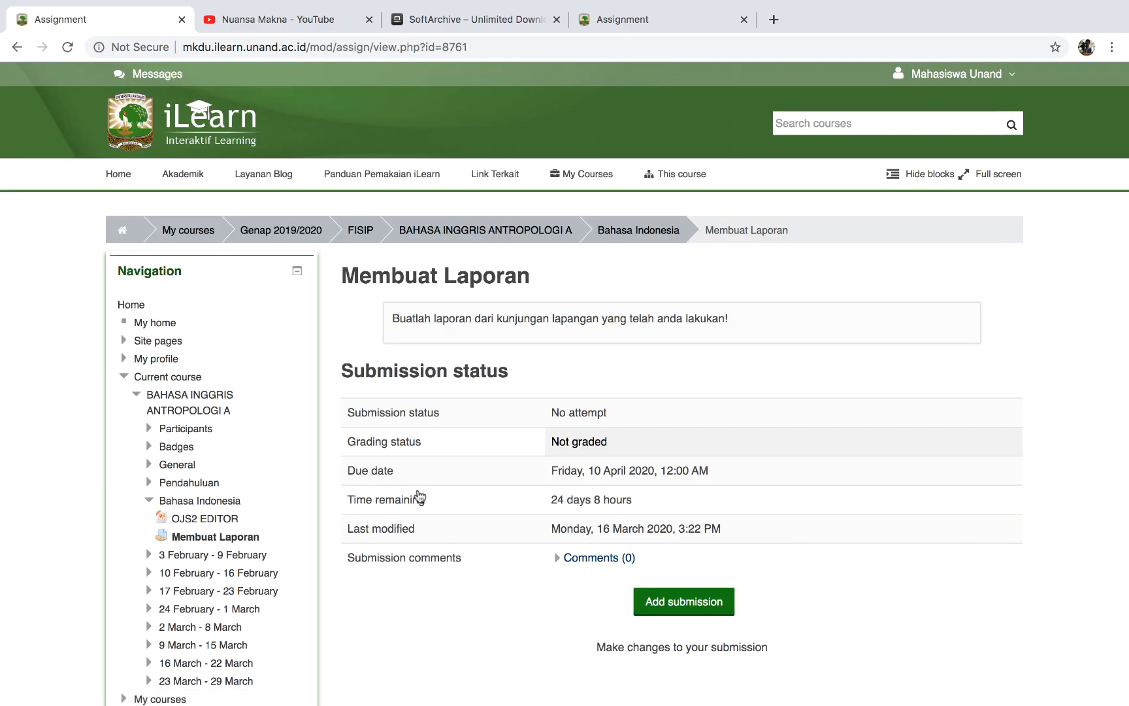
{"action": "scroll", "coordinate": [528, 548], "scroll_direction": "down", "scroll_amount": 3}
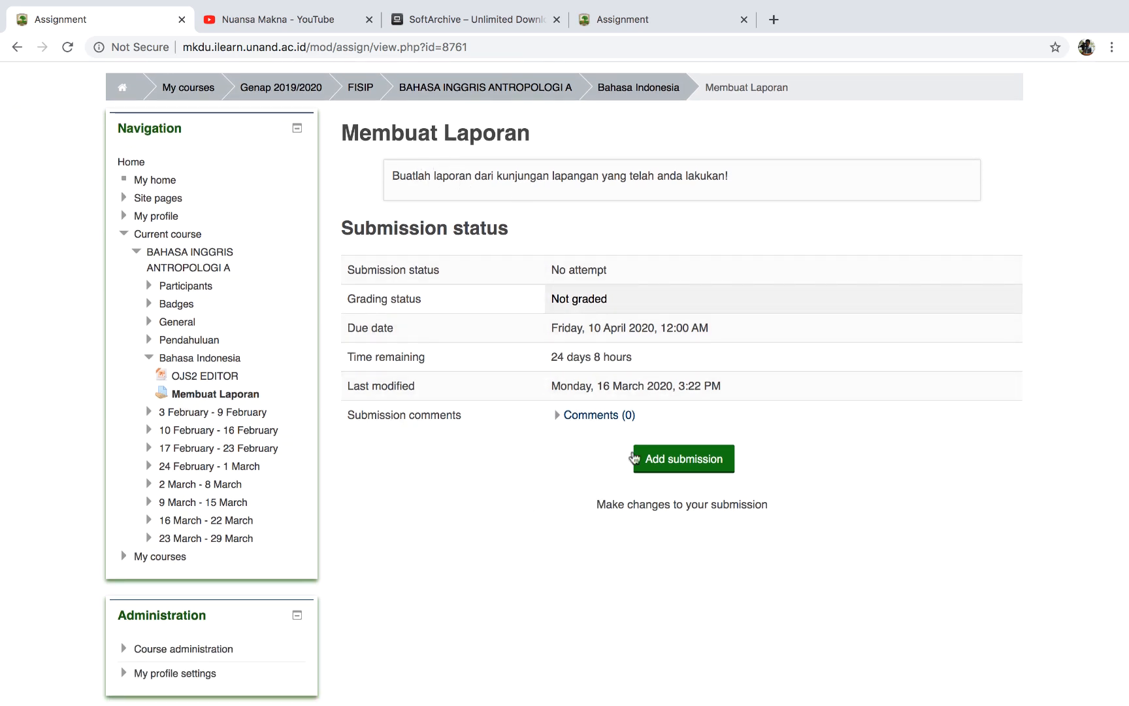
{"action": "left_click", "coordinate": [662, 463]}
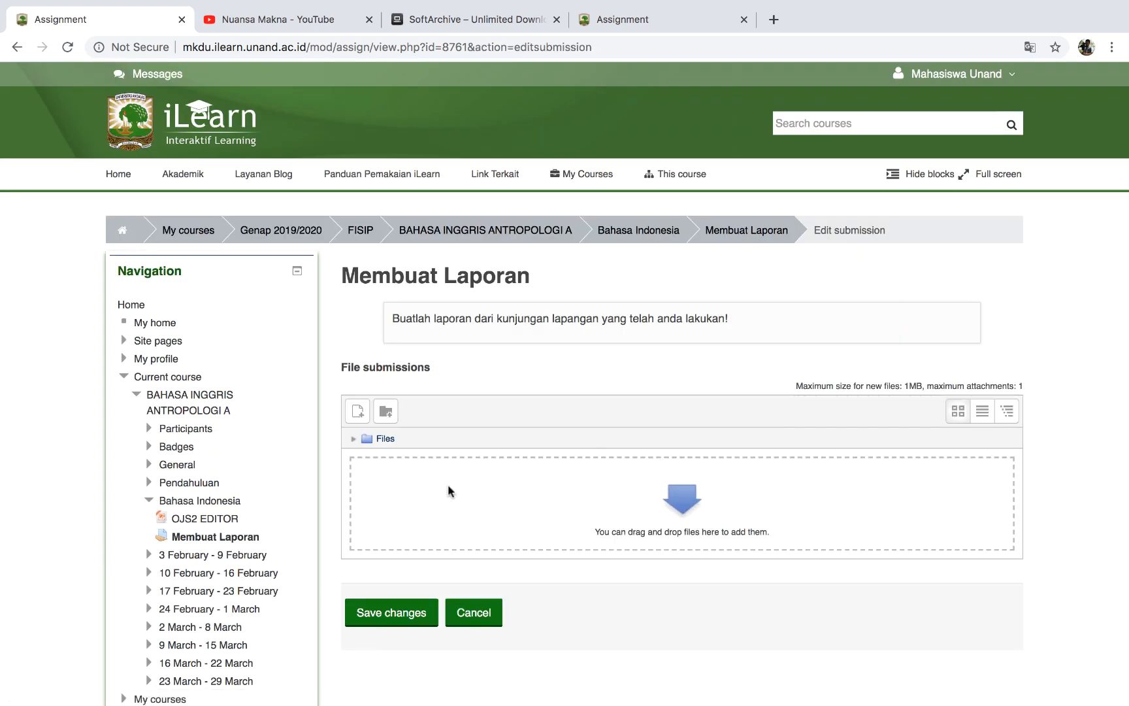
{"action": "scroll", "coordinate": [447, 484], "scroll_direction": "down", "scroll_amount": 2}
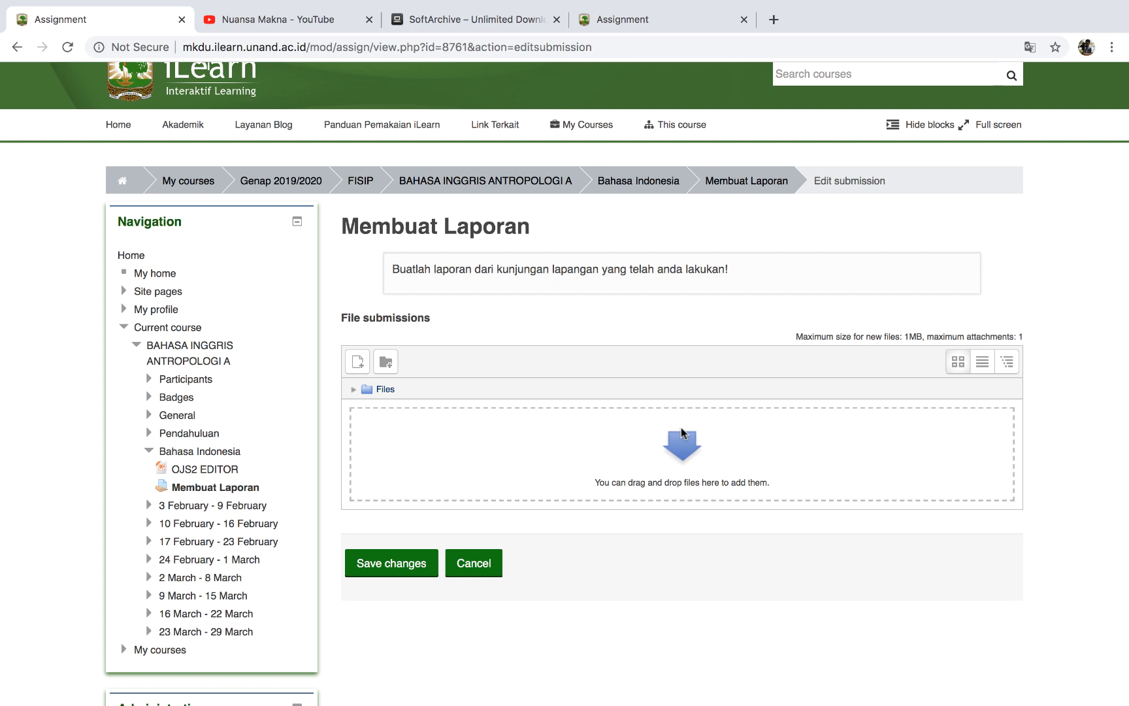
{"action": "mouse_move", "coordinate": [70, 5]}
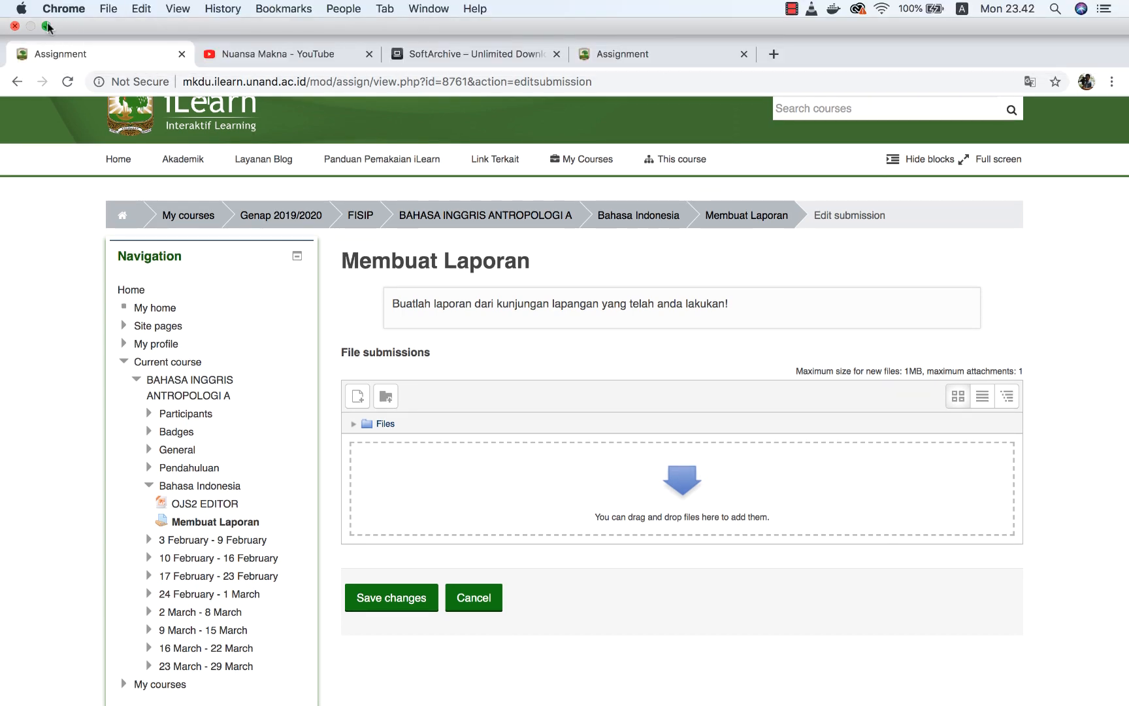
Attach Cetak Buku LPTIK from Finder's Documents folder to the Membuat Laporan submission area.
{"action": "left_click", "coordinate": [47, 26]}
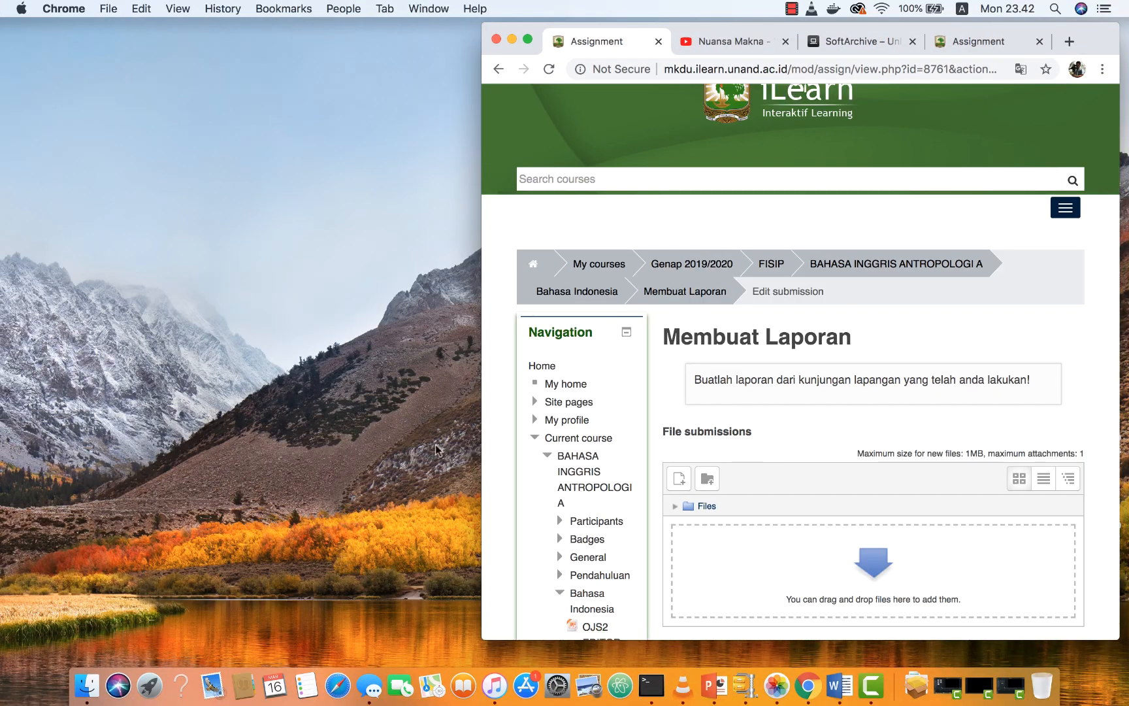
{"action": "left_click", "coordinate": [310, 171]}
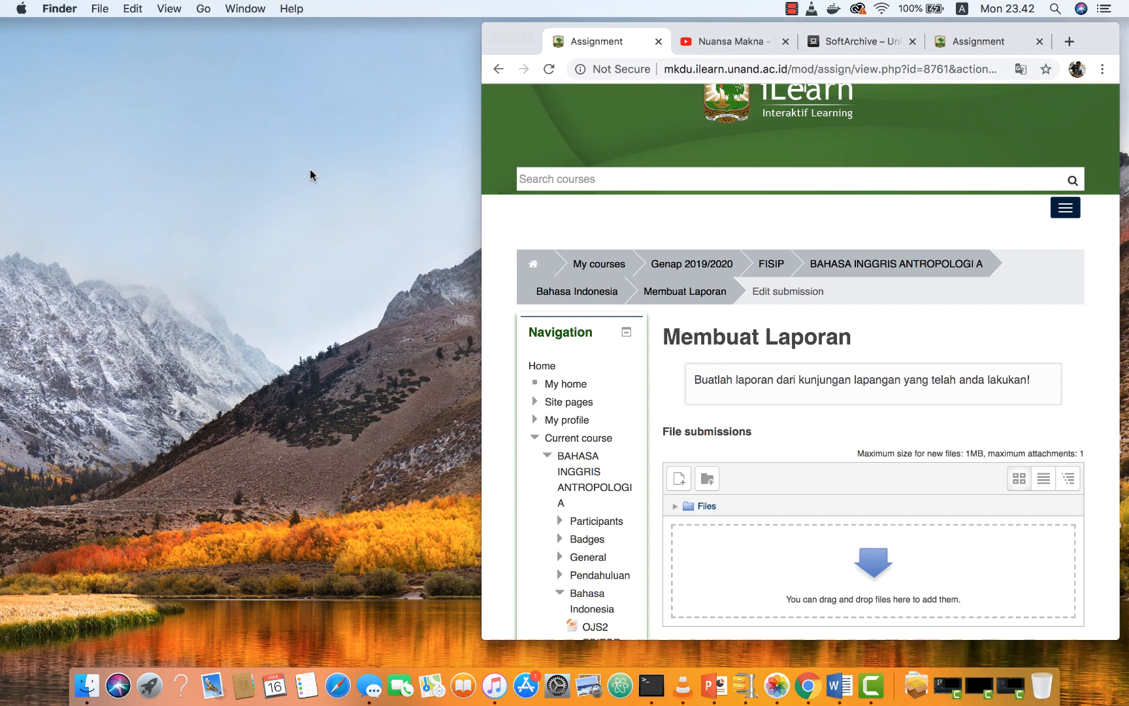
{"action": "left_click", "coordinate": [198, 10]}
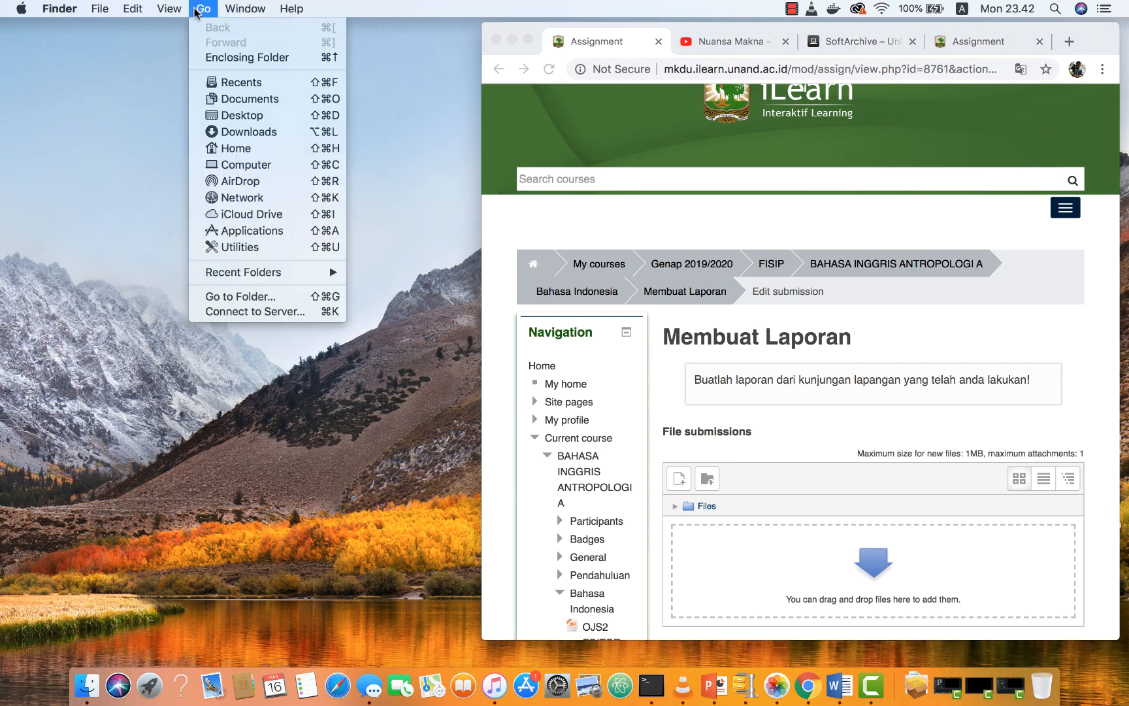
{"action": "left_click", "coordinate": [224, 99]}
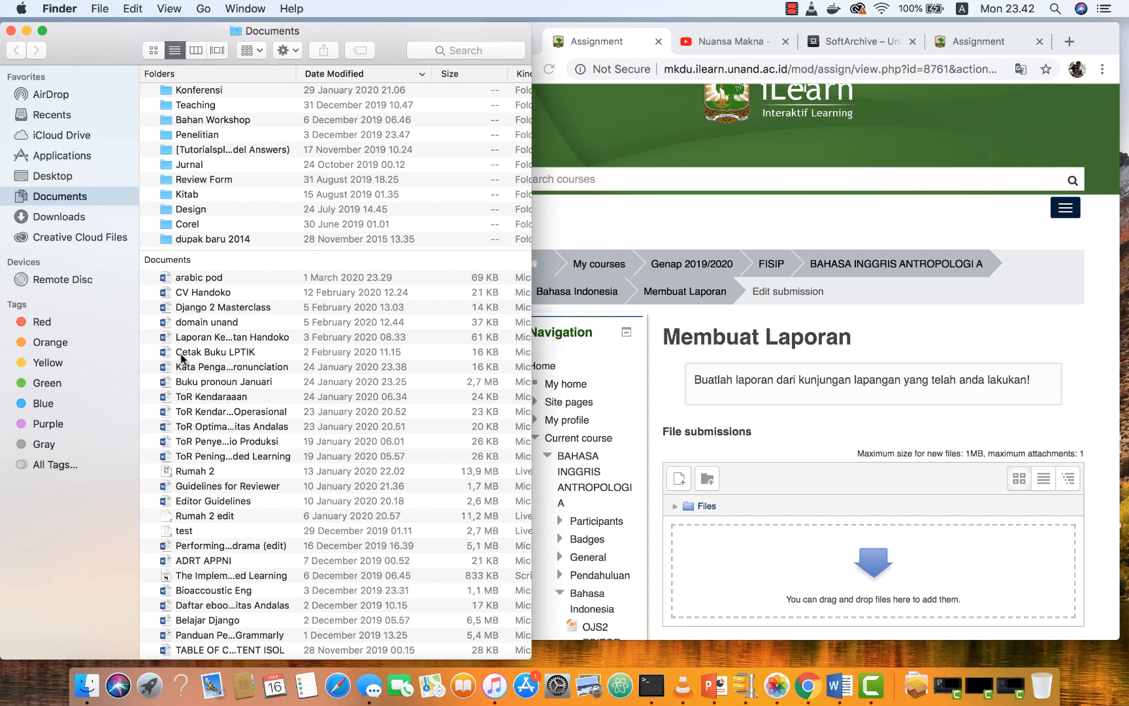
{"action": "left_click_drag", "start_coordinate": [182, 357], "coordinate": [845, 592]}
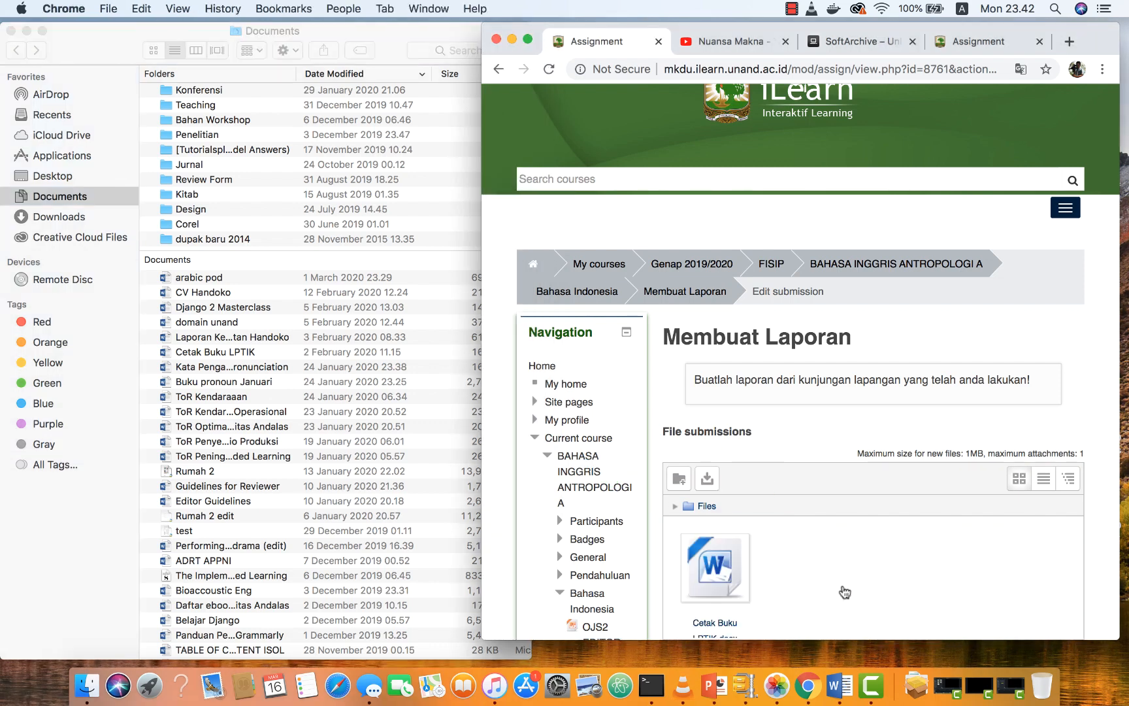
{"action": "left_click", "coordinate": [528, 42]}
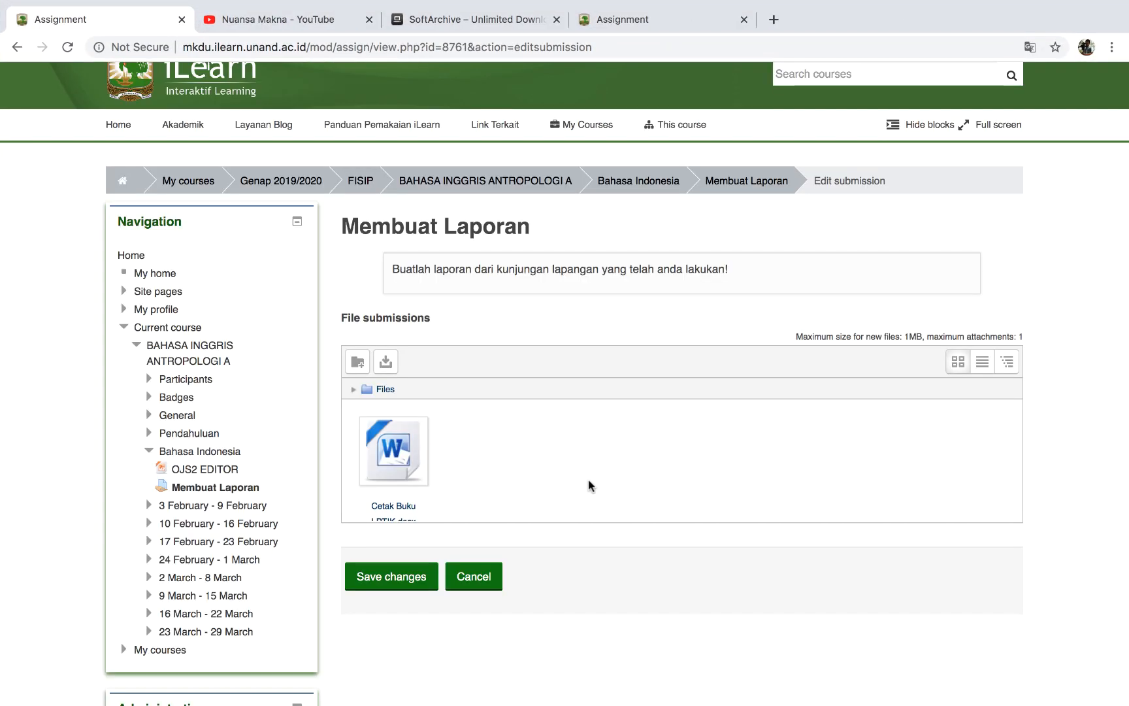
Save the Membuat Laporan submission with Cetak Buku LPTIK.docx and return to BAHASA INGGRIS ANTROPOLOGI A.
{"action": "scroll", "coordinate": [585, 505], "scroll_direction": "down", "scroll_amount": 1}
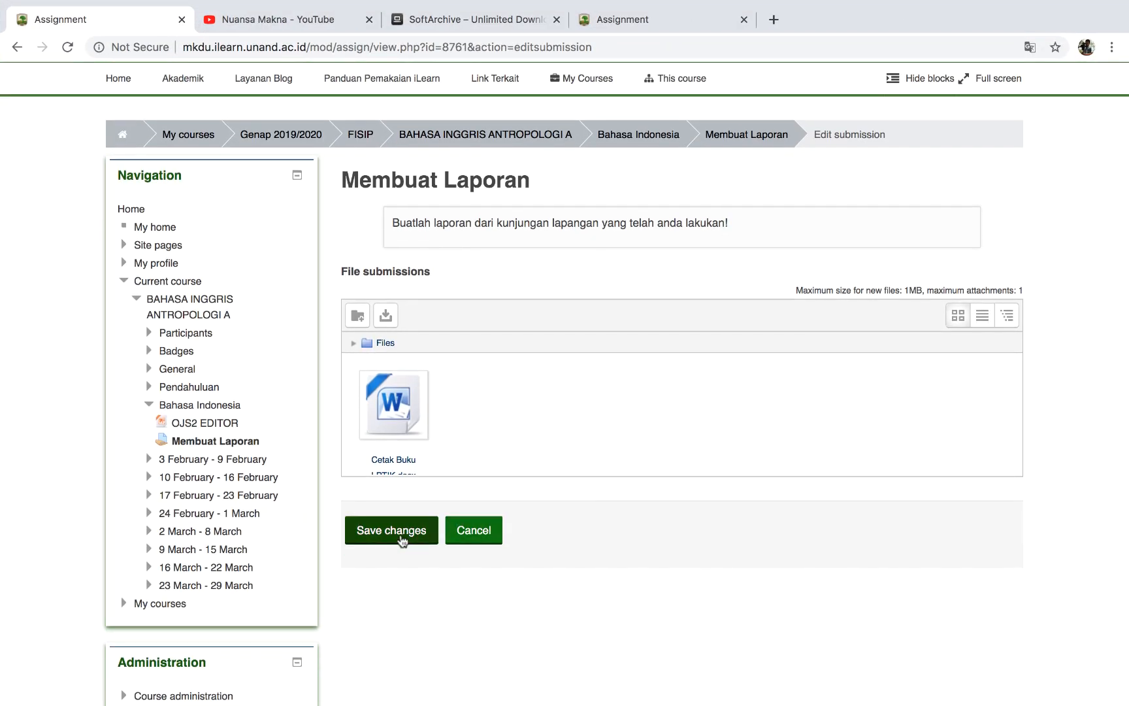
{"action": "left_click", "coordinate": [403, 541]}
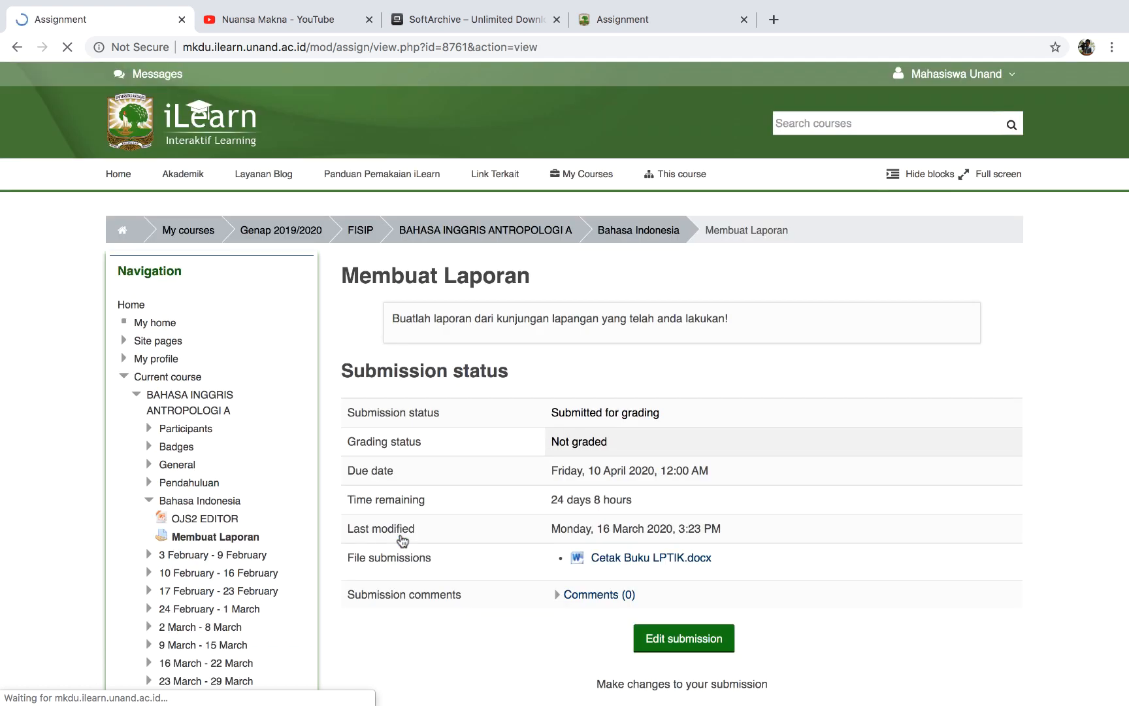
{"action": "scroll", "coordinate": [745, 511], "scroll_direction": "down", "scroll_amount": 3}
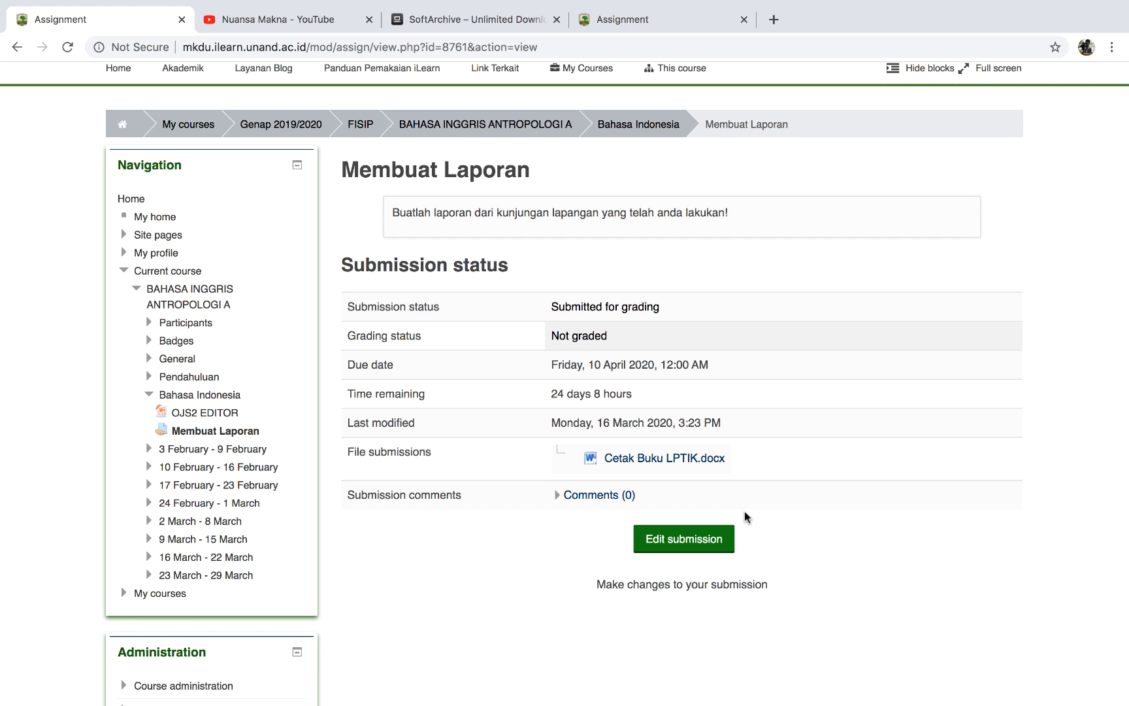
{"action": "scroll", "coordinate": [744, 511], "scroll_direction": "up", "scroll_amount": 3}
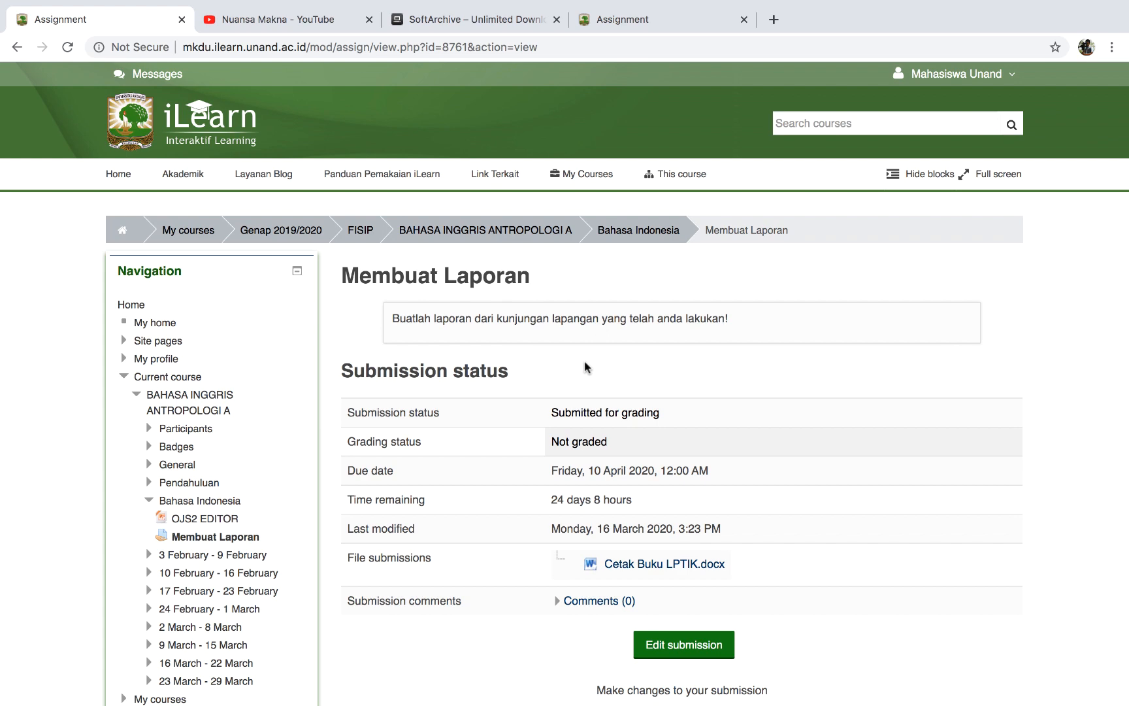
{"action": "left_click", "coordinate": [492, 237]}
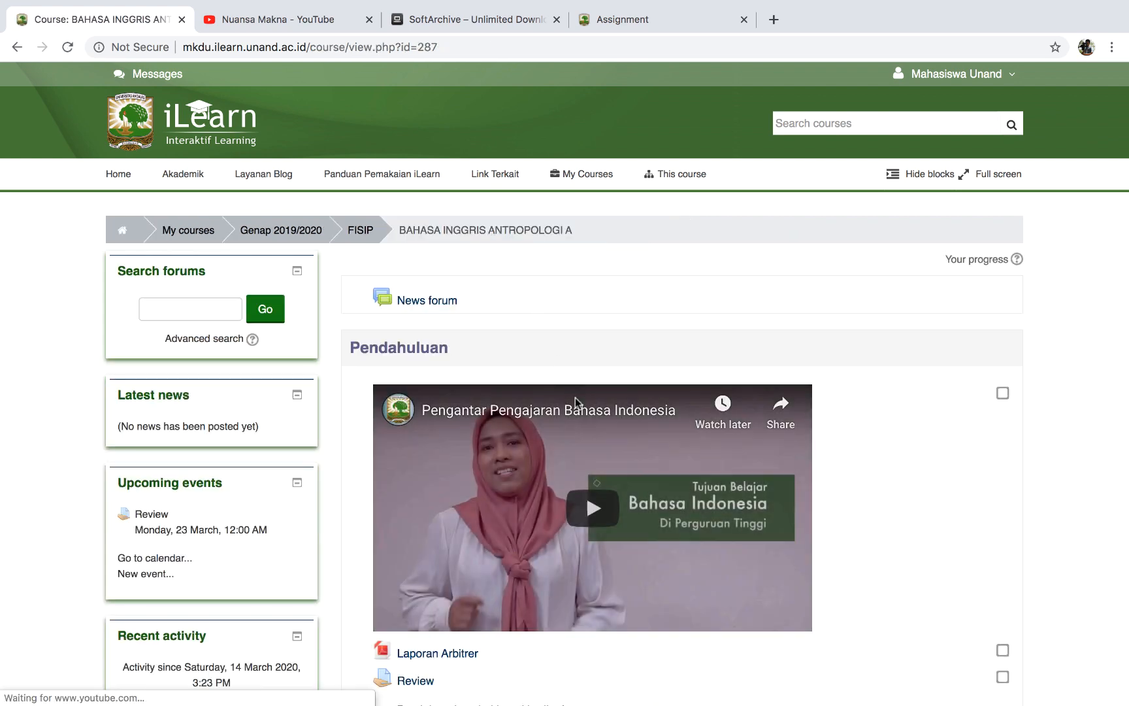
{"action": "scroll", "coordinate": [575, 398], "scroll_direction": "down", "scroll_amount": 3}
{"action": "scroll", "coordinate": [575, 397], "scroll_direction": "down", "scroll_amount": 6}
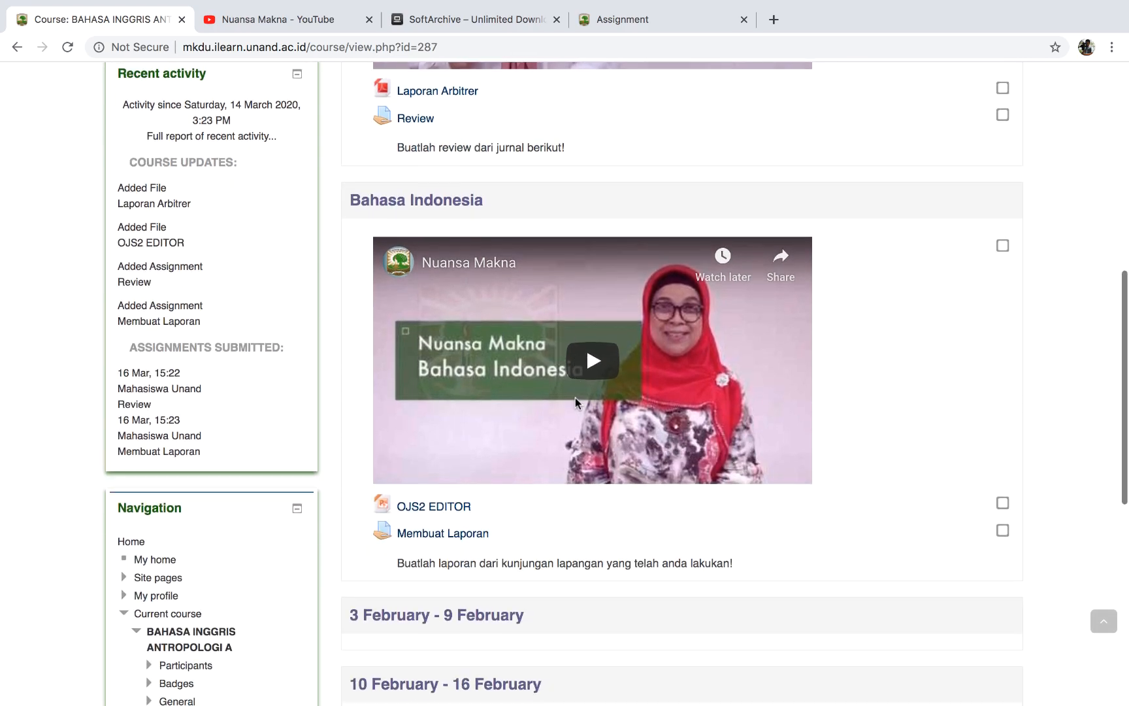
Log out of the student account from the user menu.
{"action": "scroll", "coordinate": [575, 397], "scroll_direction": "down", "scroll_amount": 4}
{"action": "scroll", "coordinate": [575, 397], "scroll_direction": "up", "scroll_amount": 7}
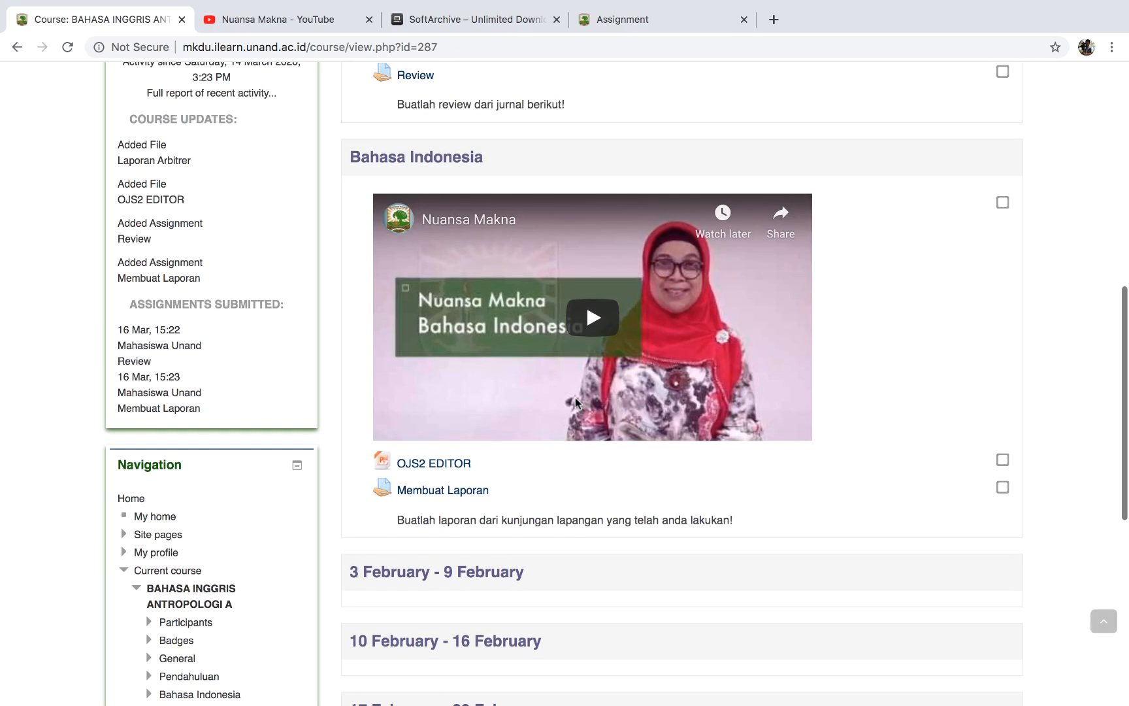
{"action": "scroll", "coordinate": [575, 398], "scroll_direction": "up", "scroll_amount": 6}
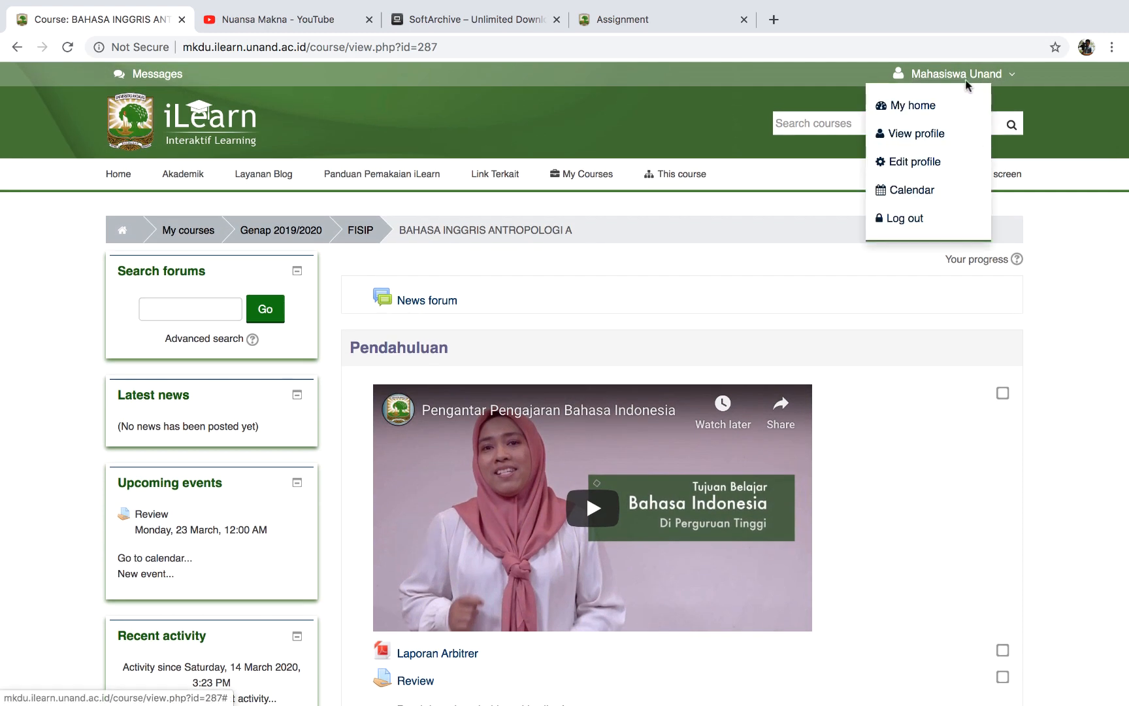
{"action": "mouse_move", "coordinate": [954, 75]}
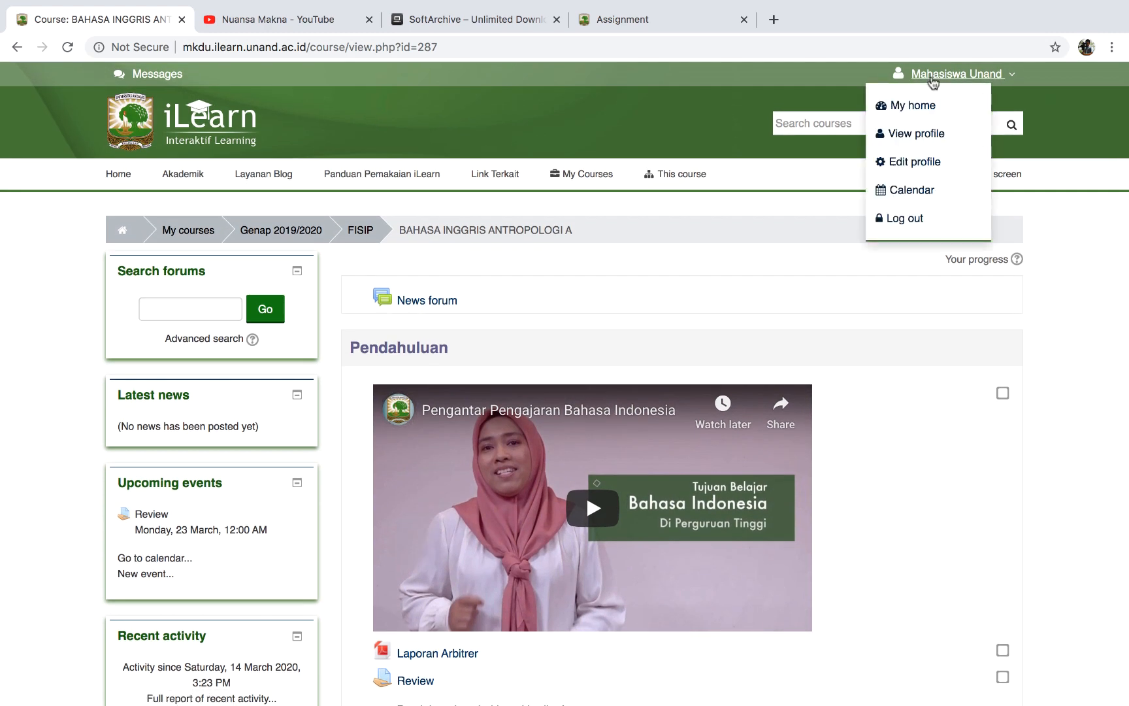
{"action": "left_click", "coordinate": [904, 224]}
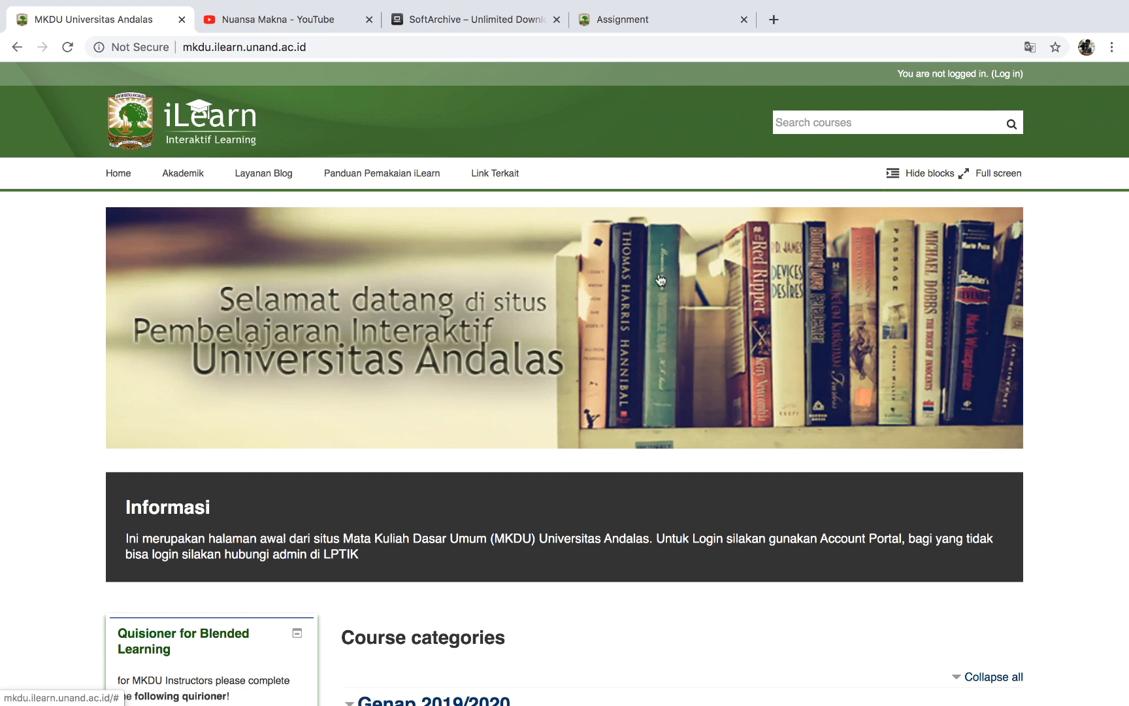
Log in to iLearn with the teacher's username and password.
{"action": "left_click", "coordinate": [1004, 77]}
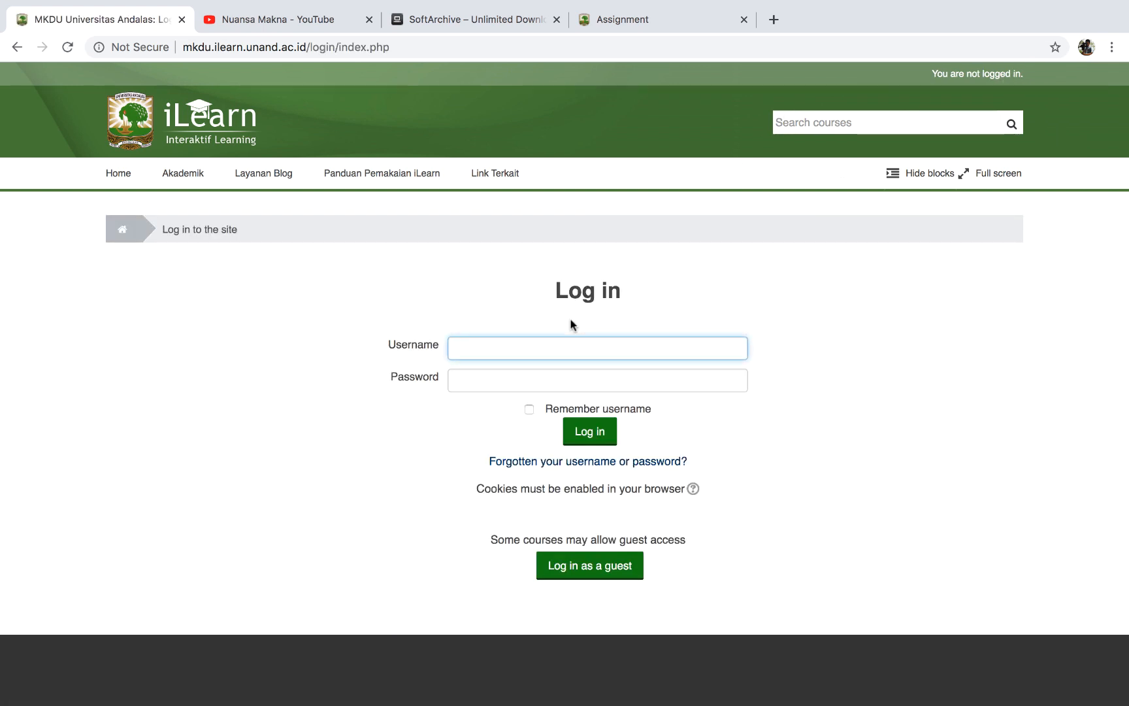
{"action": "type", "text": "handoko"}
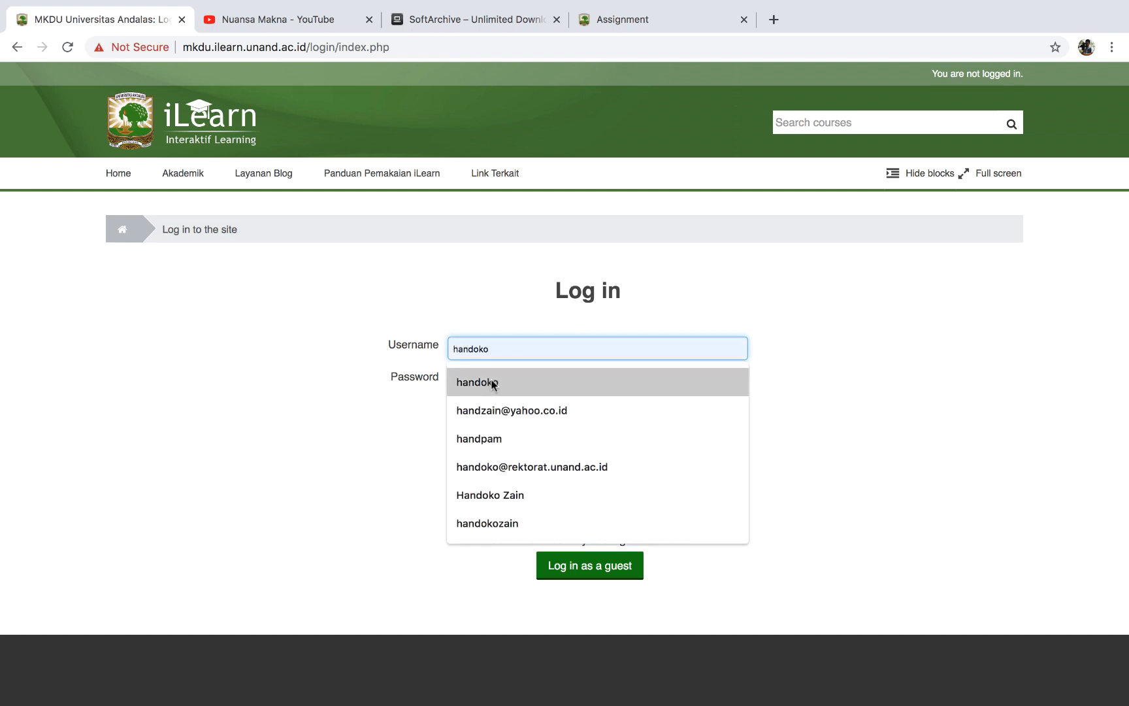
{"action": "left_click", "coordinate": [491, 382]}
{"action": "left_click", "coordinate": [493, 380]}
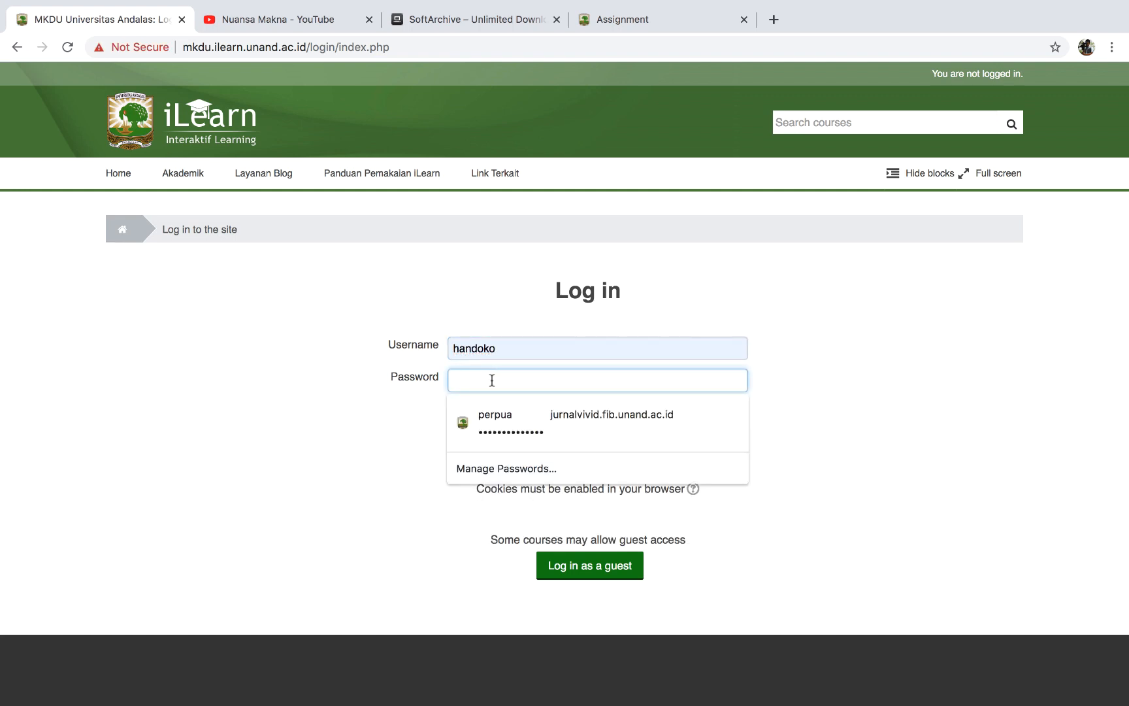
{"action": "type", "text": "•"}
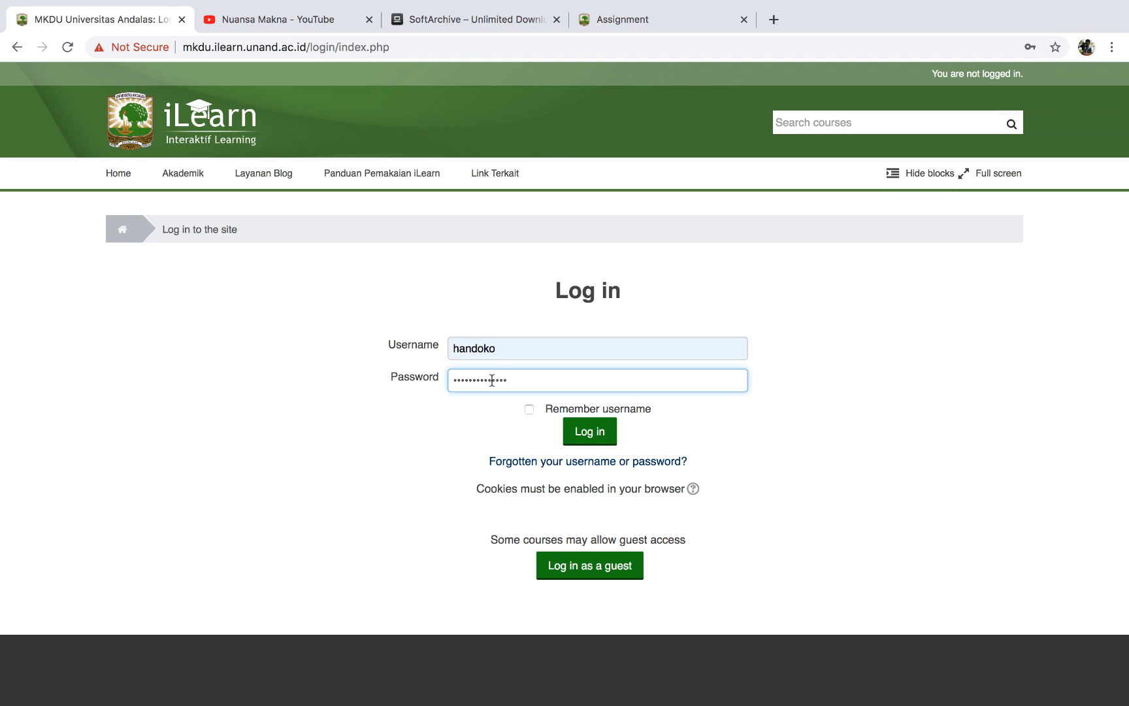
{"action": "left_click", "coordinate": [598, 436]}
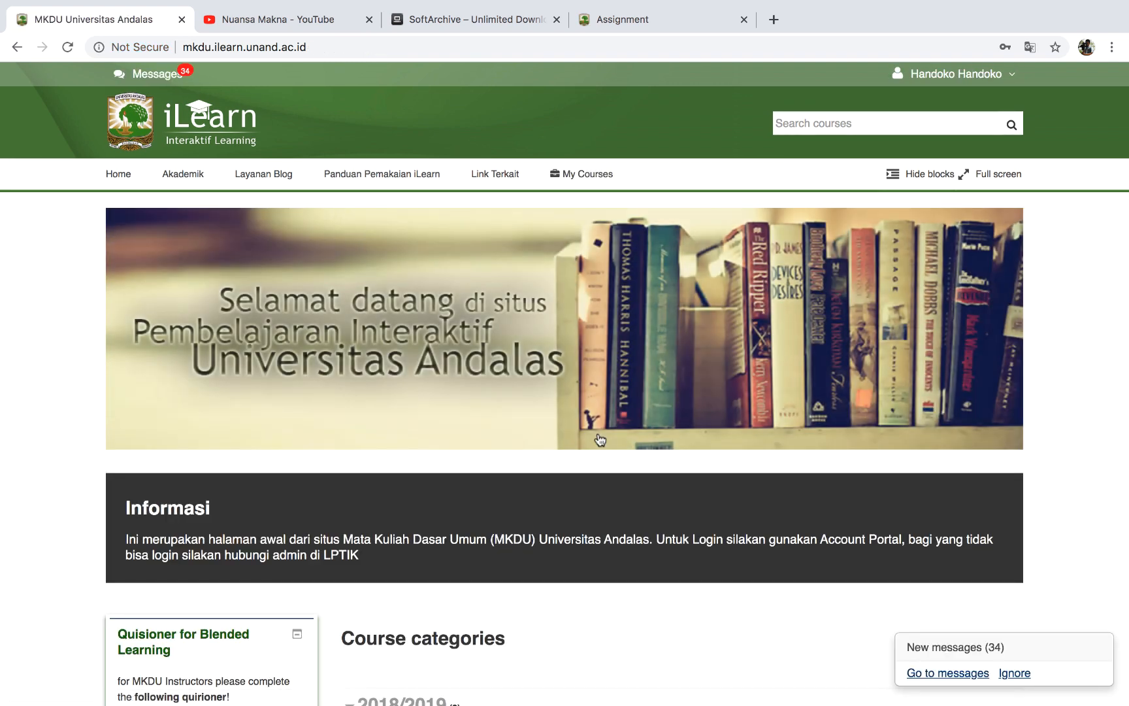
Open the Review assignment in the BAHASA INGGRIS ANTROPOLOGI A course.
{"action": "scroll", "coordinate": [599, 440], "scroll_direction": "down", "scroll_amount": 2}
{"action": "scroll", "coordinate": [601, 441], "scroll_direction": "up", "scroll_amount": 2}
{"action": "mouse_move", "coordinate": [580, 179]}
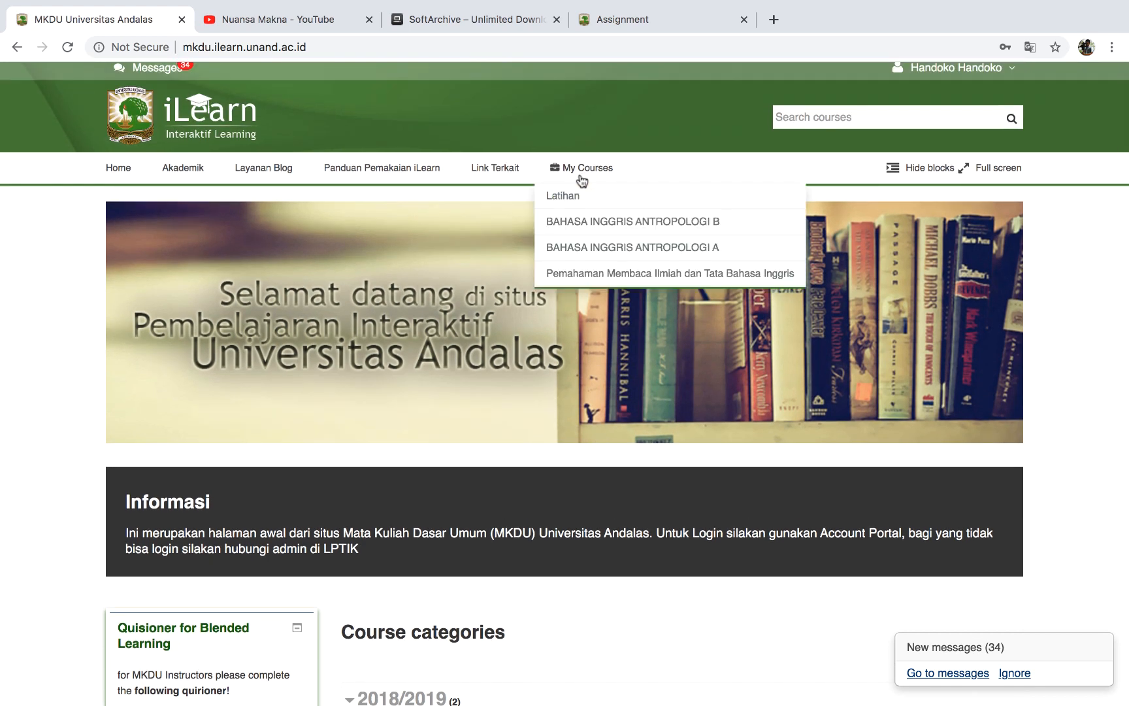
{"action": "left_click", "coordinate": [585, 248]}
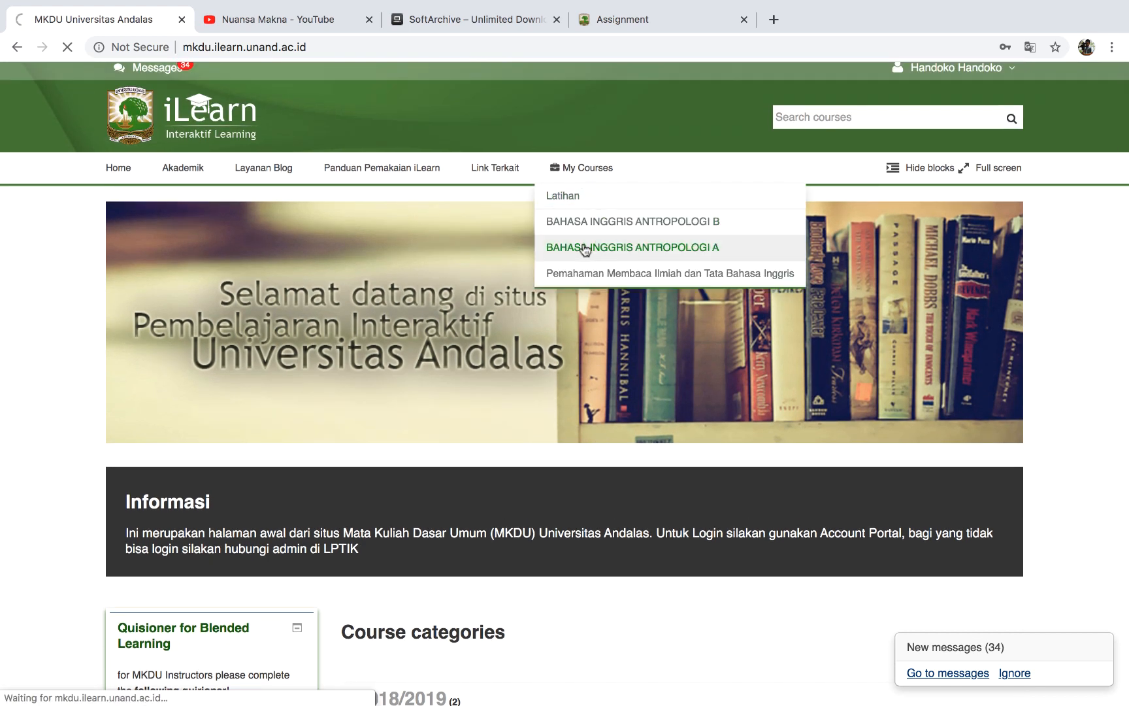
{"action": "scroll", "coordinate": [626, 468], "scroll_direction": "down", "scroll_amount": 5}
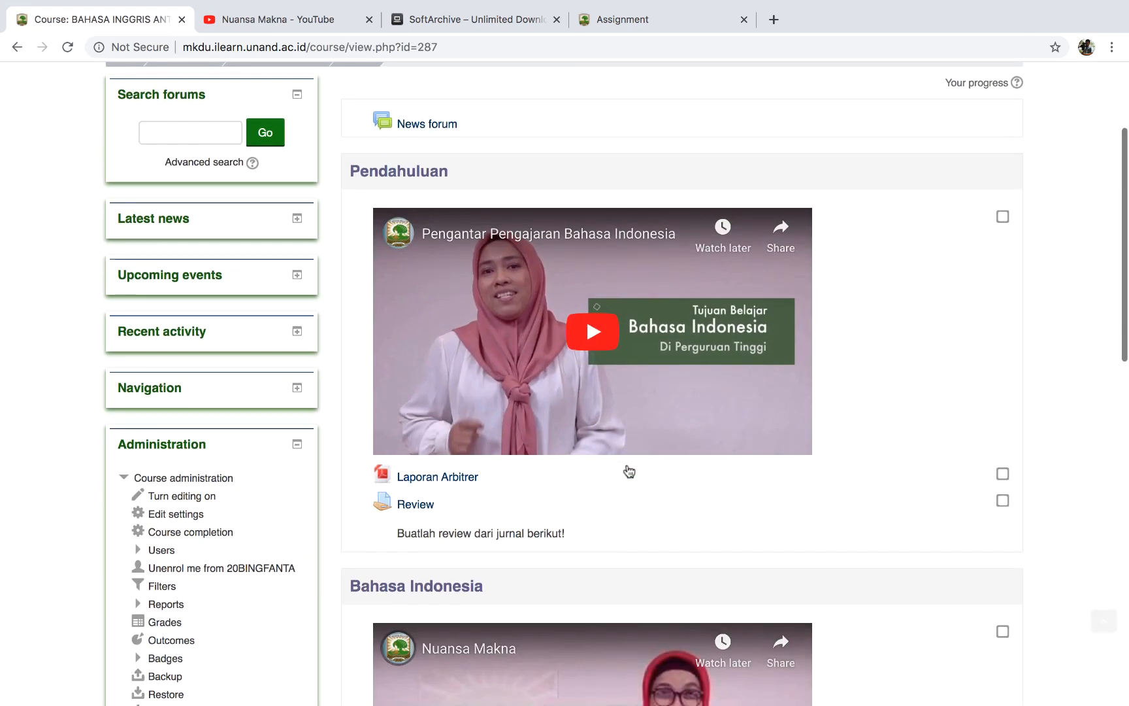
{"action": "scroll", "coordinate": [612, 512], "scroll_direction": "down", "scroll_amount": 2}
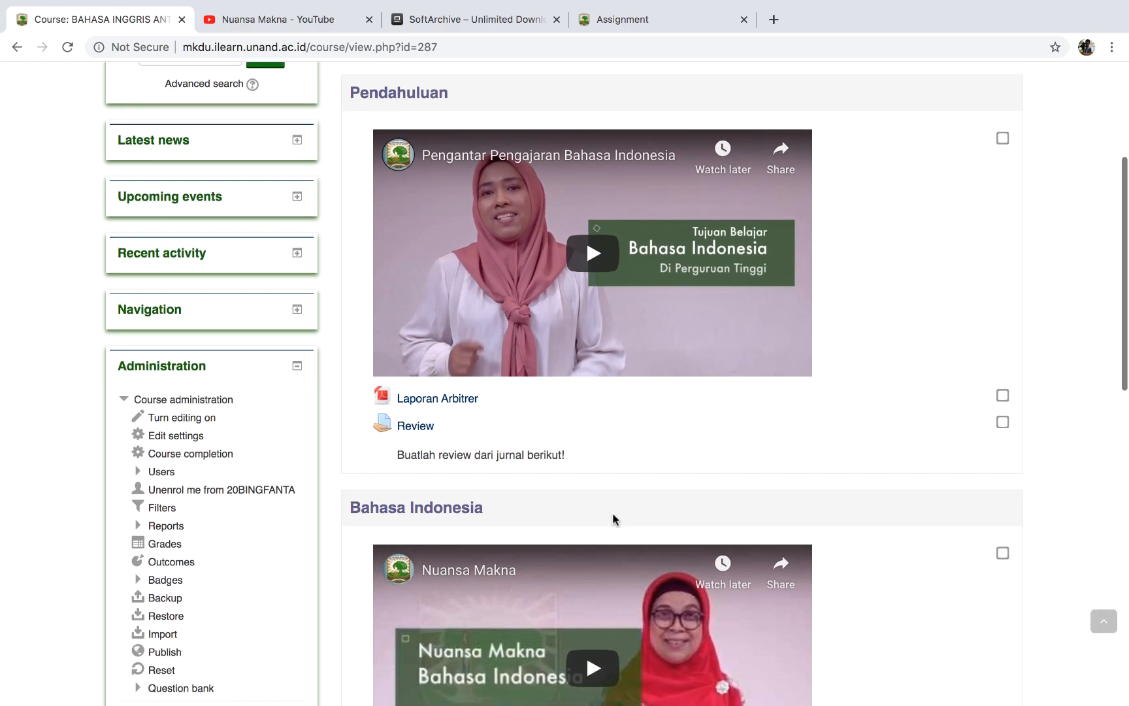
{"action": "left_click", "coordinate": [414, 432]}
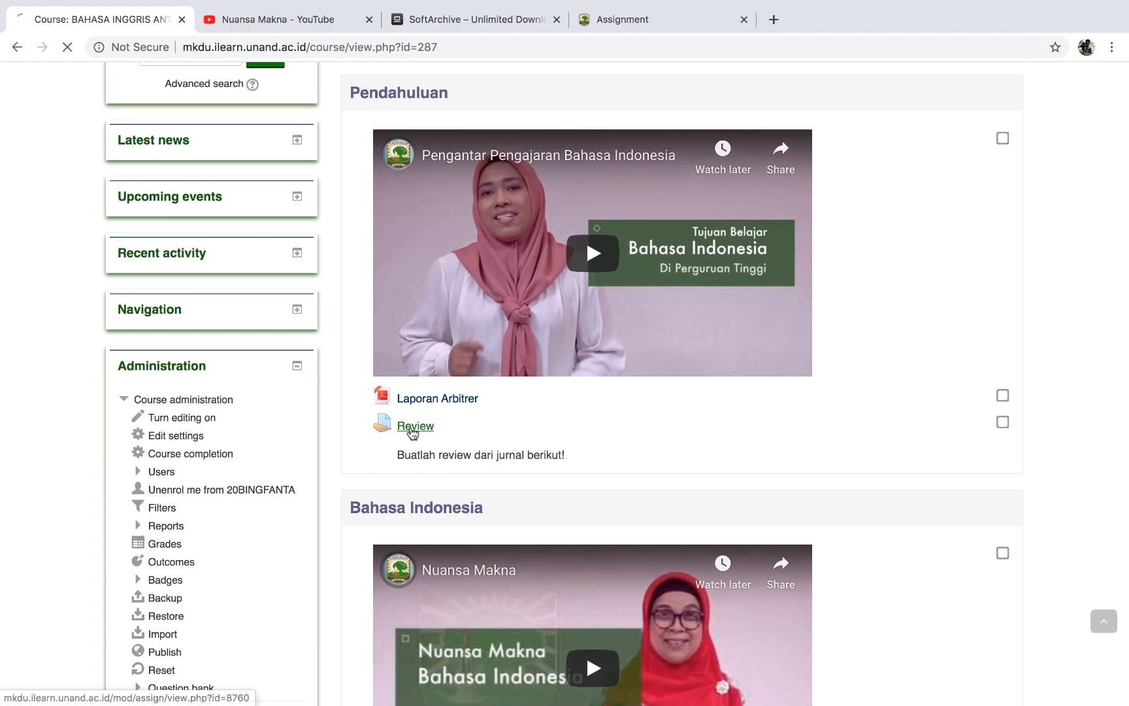
Open the student's Review submission for grading and enter a grade of 70.
{"action": "scroll", "coordinate": [411, 432], "scroll_direction": "down", "scroll_amount": 2}
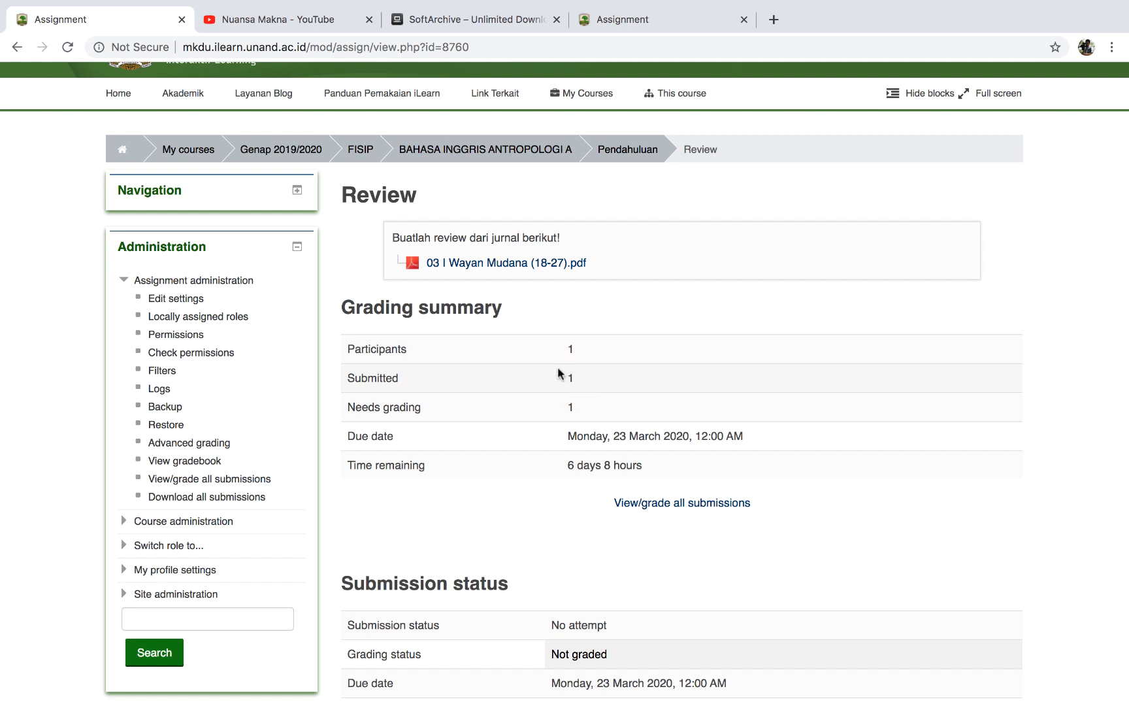
{"action": "left_click", "coordinate": [638, 505]}
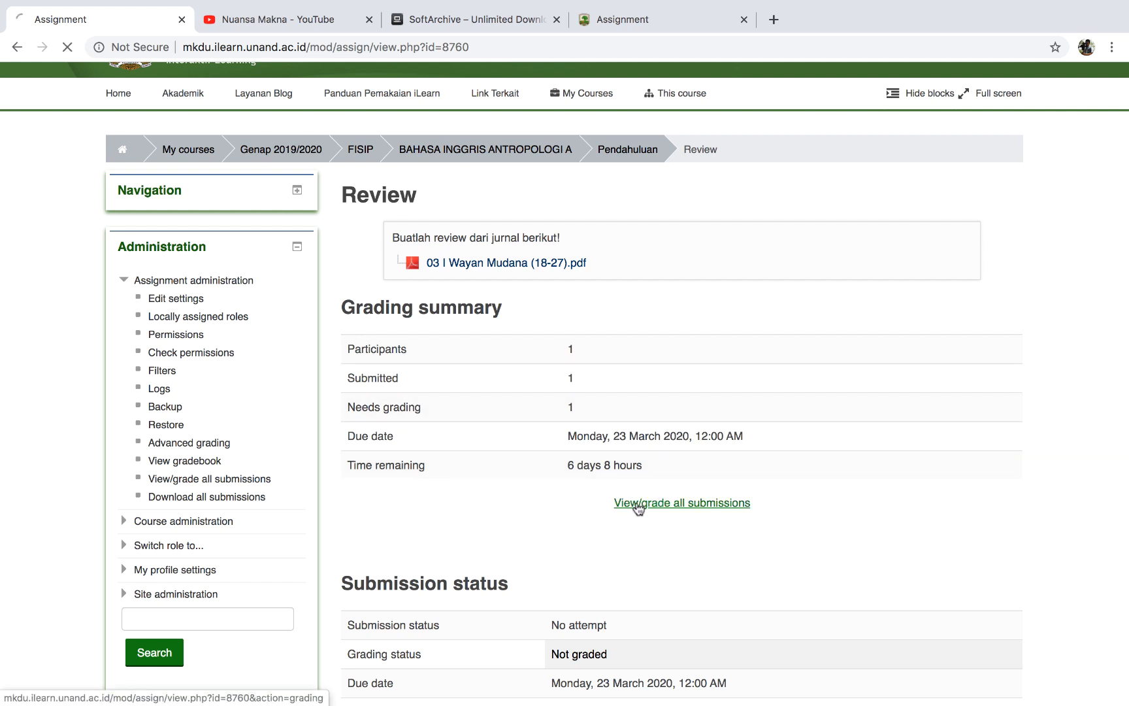
{"action": "scroll", "coordinate": [638, 506], "scroll_direction": "down", "scroll_amount": 2}
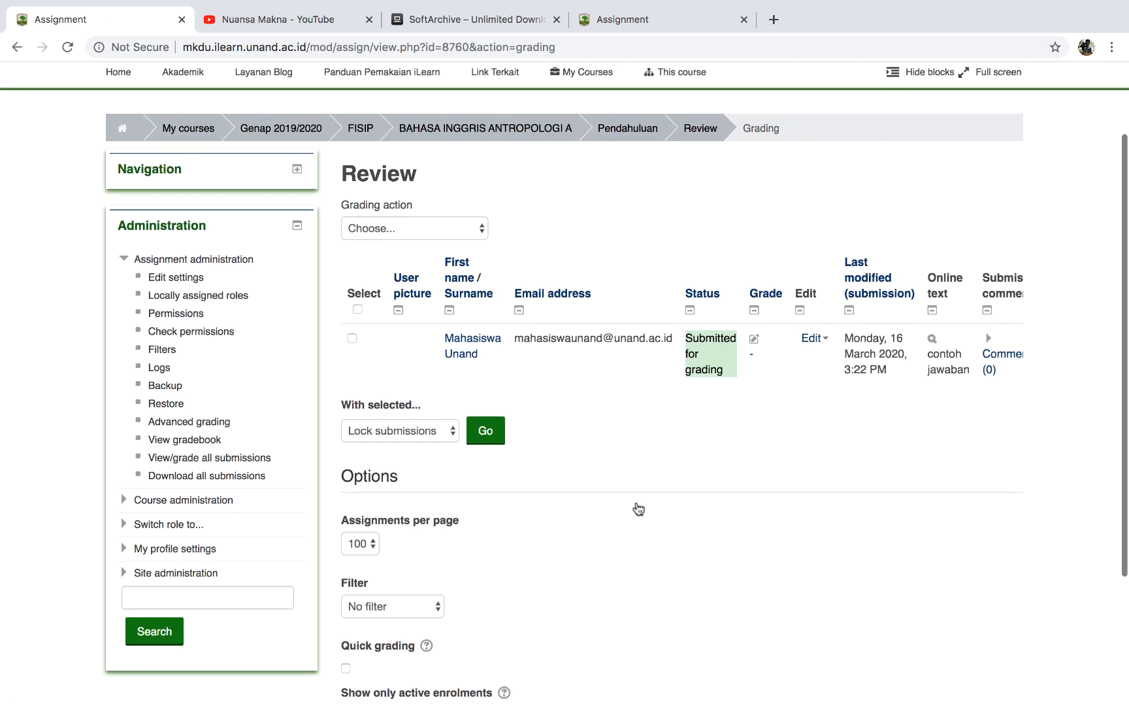
{"action": "left_click", "coordinate": [755, 338]}
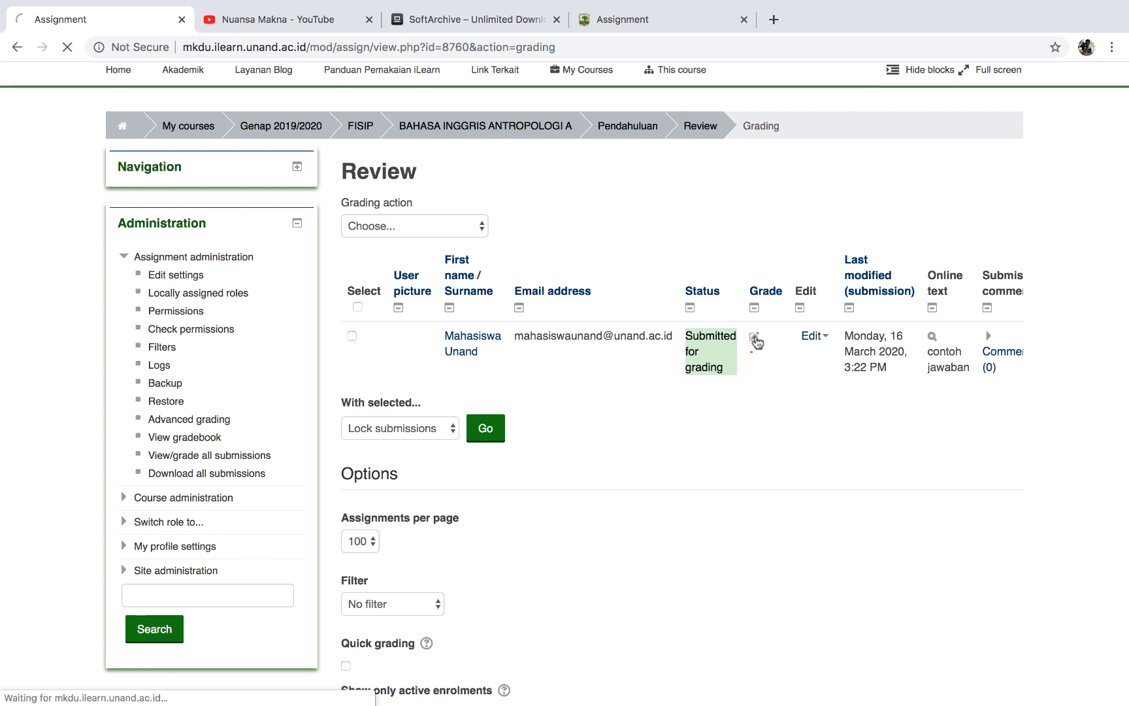
{"action": "scroll", "coordinate": [651, 384], "scroll_direction": "down", "scroll_amount": 3}
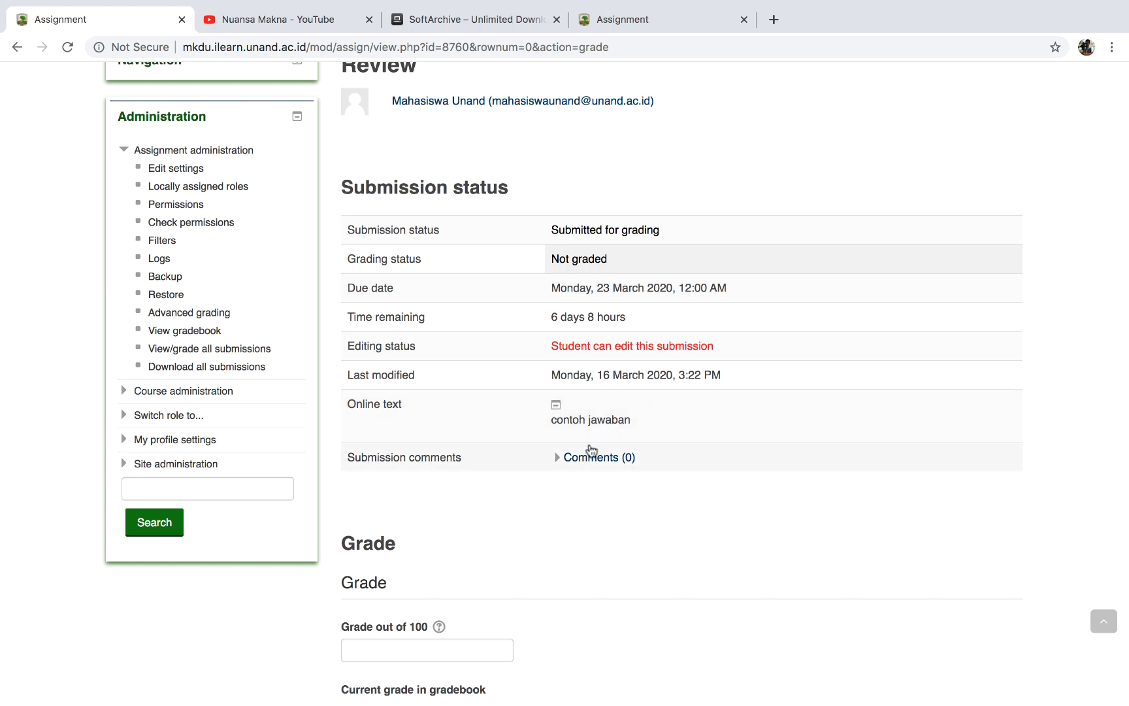
{"action": "scroll", "coordinate": [582, 458], "scroll_direction": "down", "scroll_amount": 3}
{"action": "left_click", "coordinate": [413, 483]}
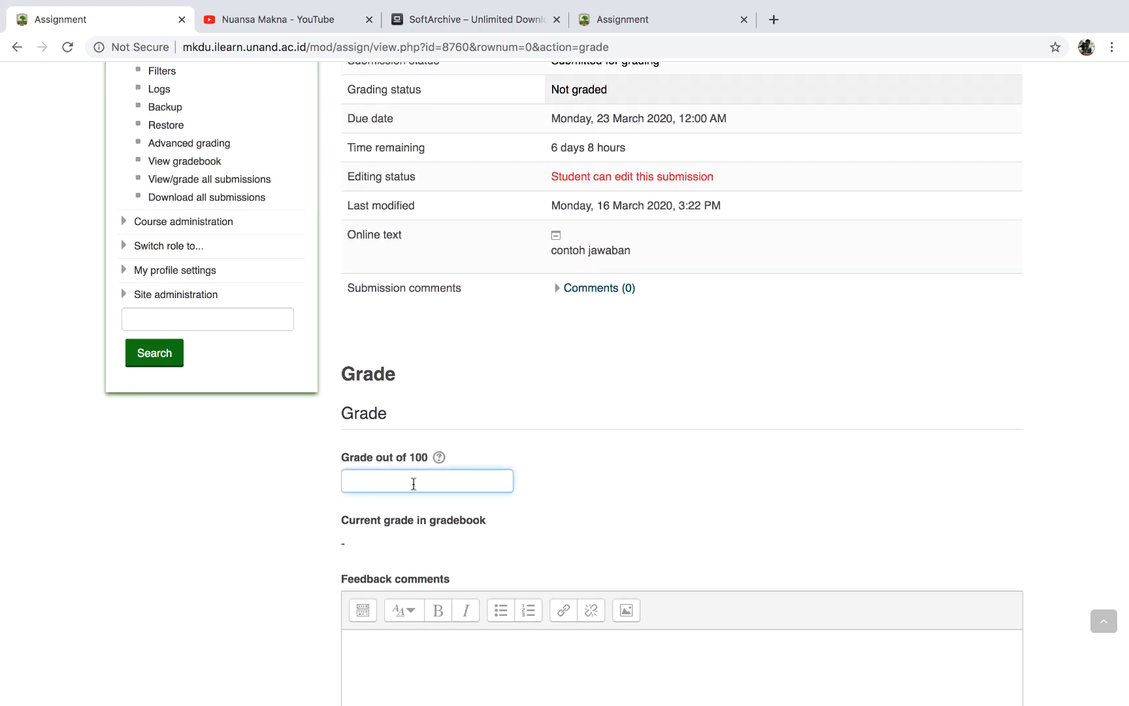
{"action": "type", "text": "70"}
Save the 70 / 100 Review grade and return to the course page.
{"action": "scroll", "coordinate": [338, 597], "scroll_direction": "down", "scroll_amount": 3}
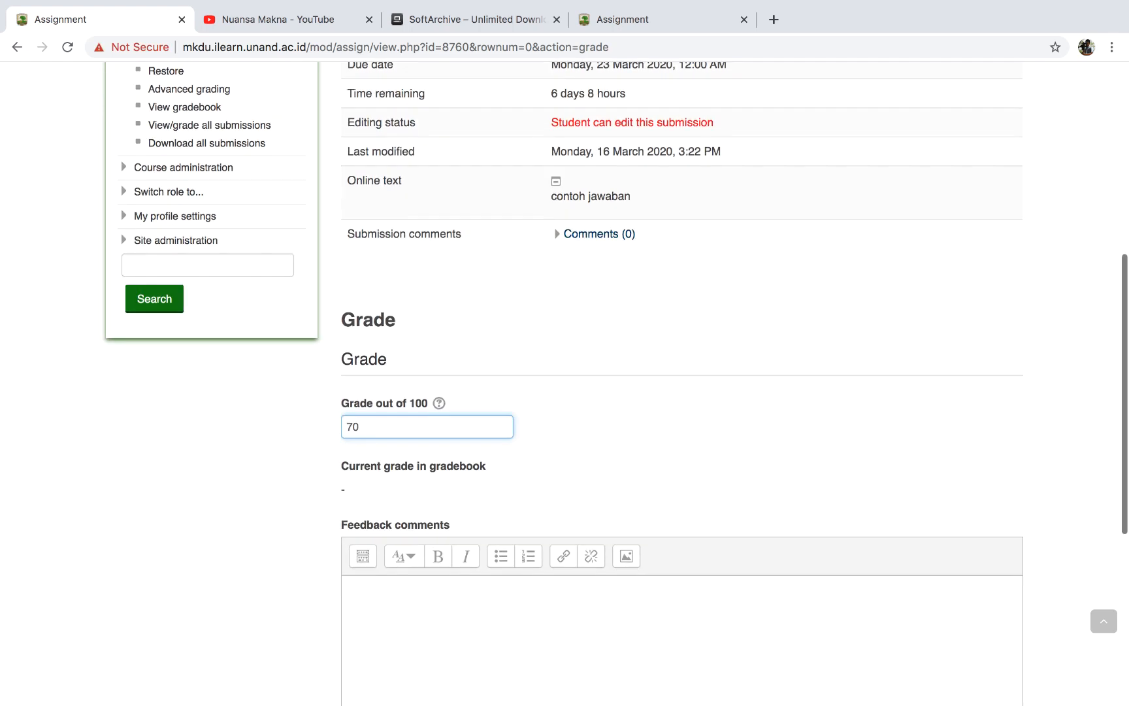
{"action": "left_click", "coordinate": [447, 506]}
{"action": "scroll", "coordinate": [446, 504], "scroll_direction": "down", "scroll_amount": 4}
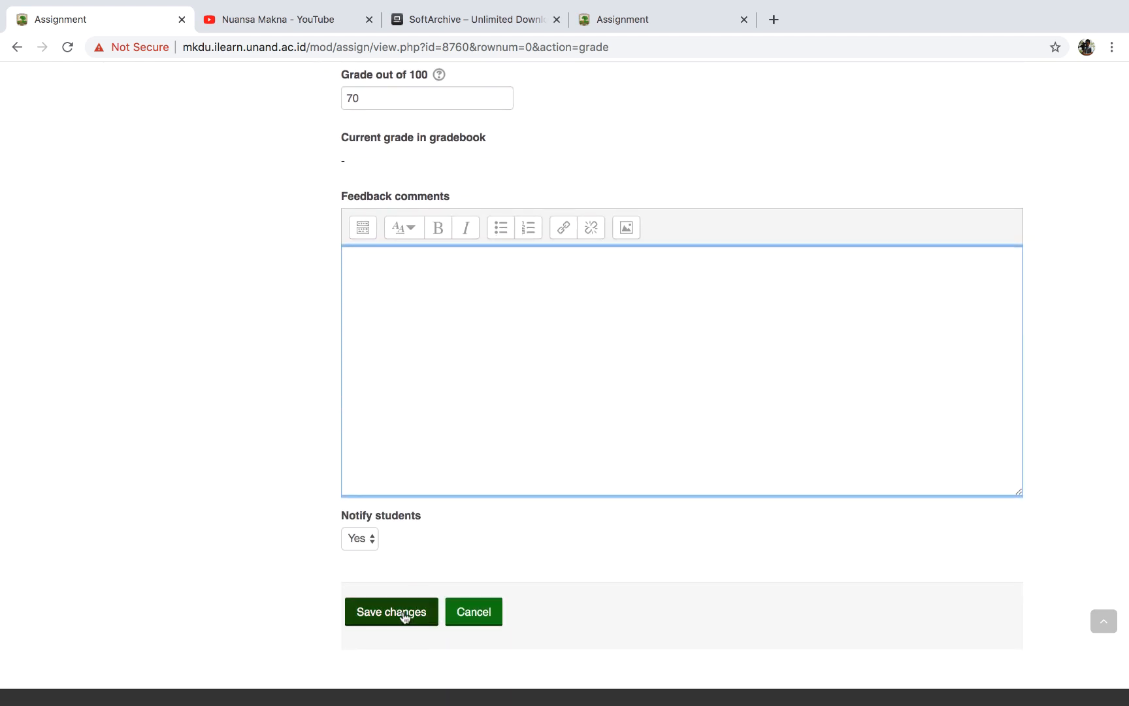
{"action": "left_click", "coordinate": [405, 617]}
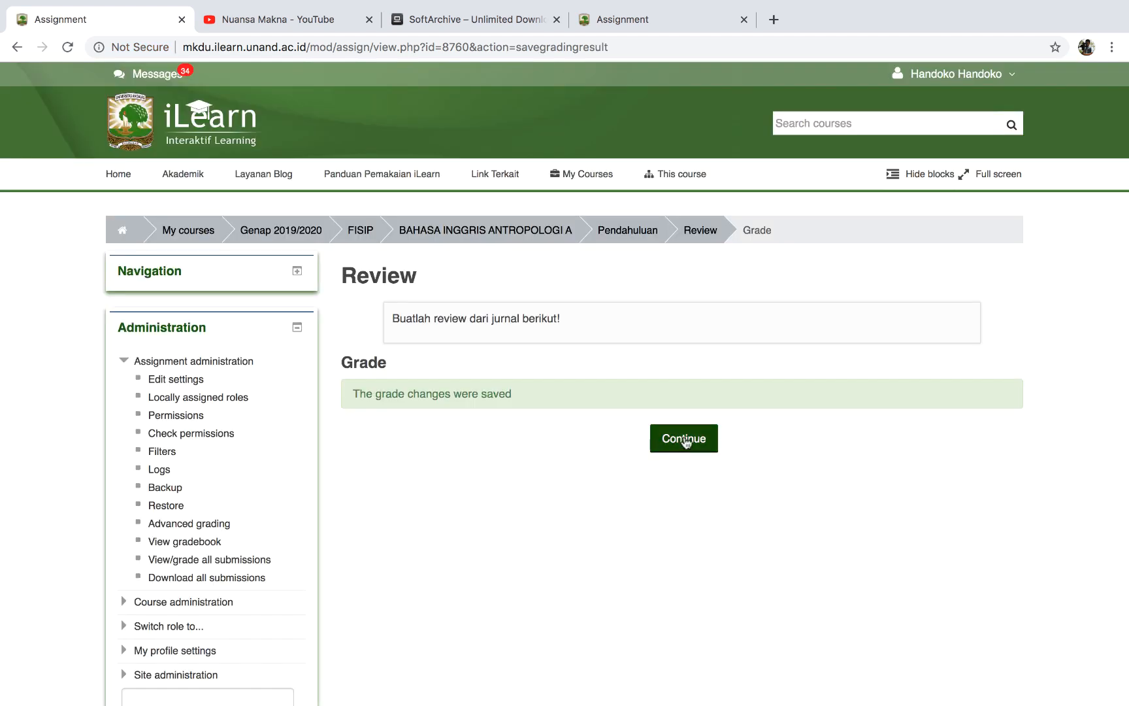
{"action": "left_click", "coordinate": [686, 442]}
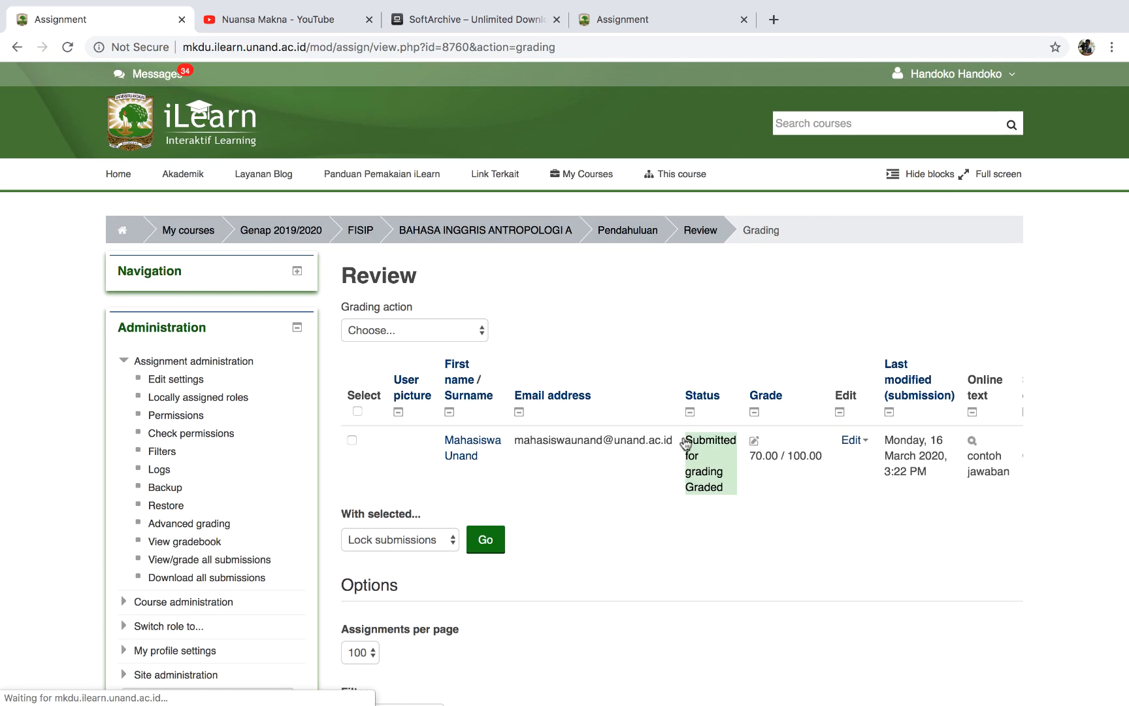
{"action": "left_click", "coordinate": [510, 233]}
{"action": "scroll", "coordinate": [554, 535], "scroll_direction": "down", "scroll_amount": 5}
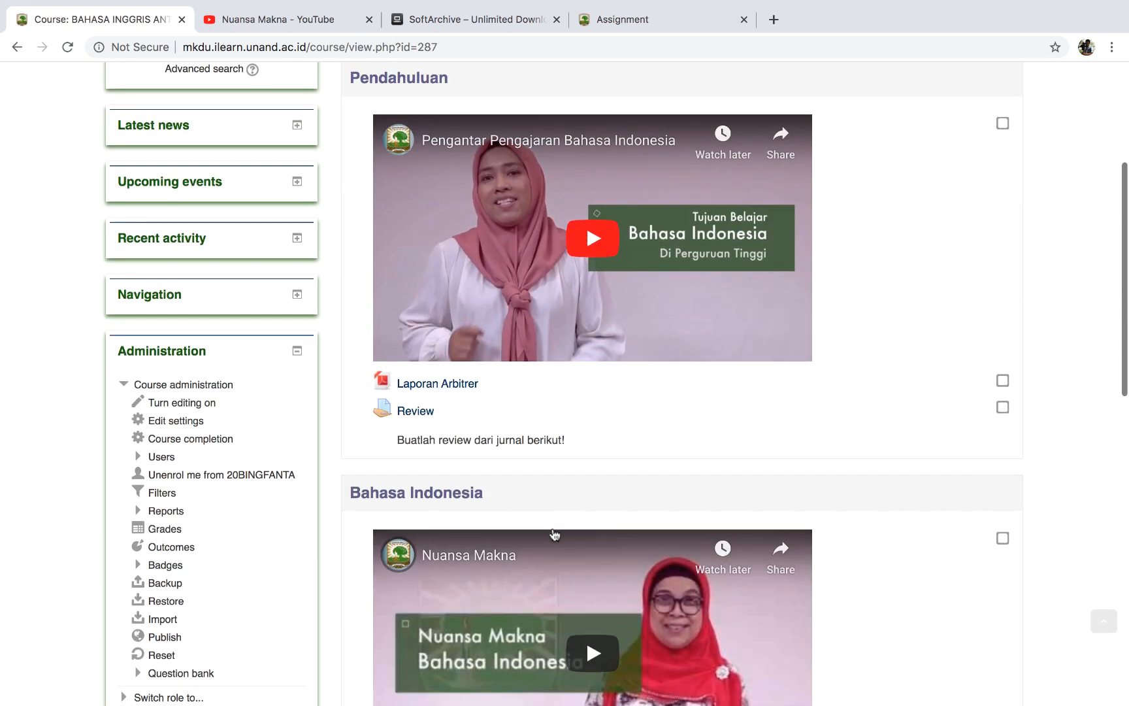
Open the student's Membuat Laporan submission for grading and download Cetak Buku LPTIK.docx.
{"action": "scroll", "coordinate": [554, 534], "scroll_direction": "down", "scroll_amount": 6}
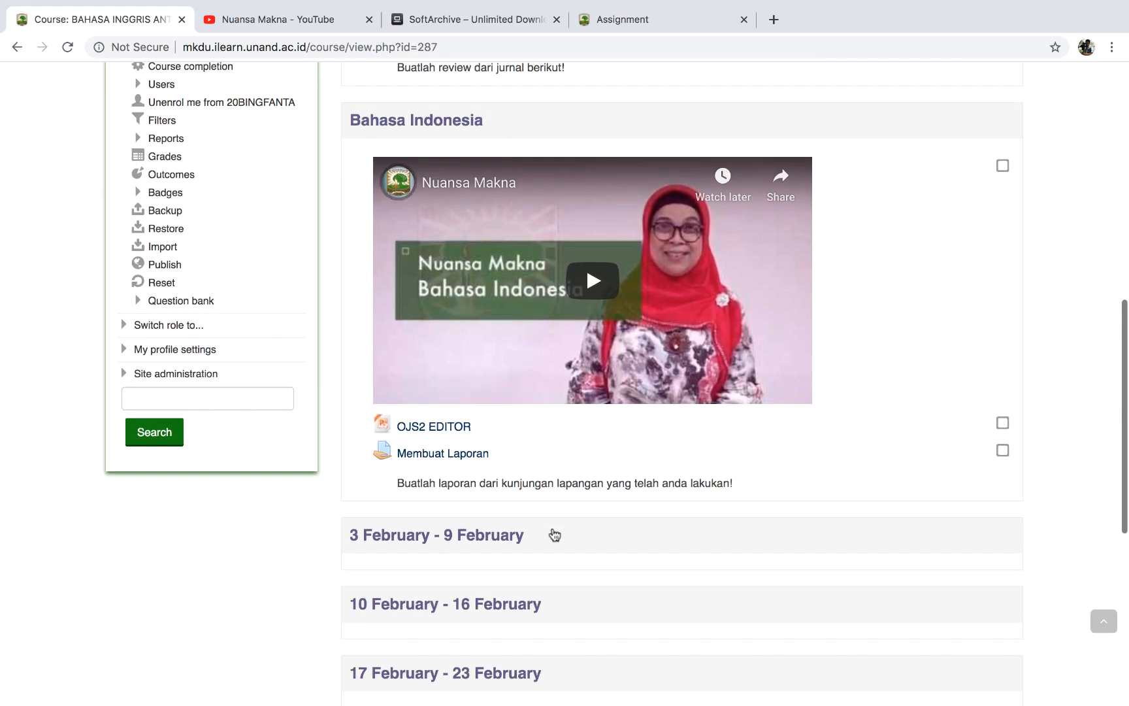
{"action": "left_click", "coordinate": [440, 457]}
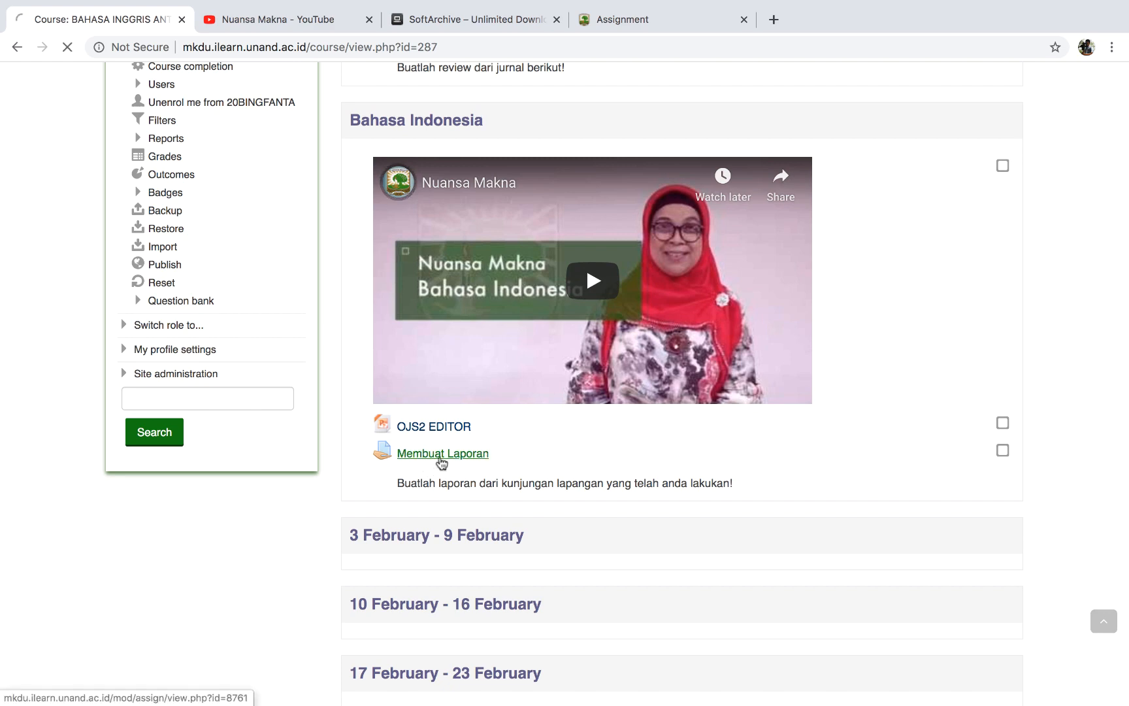
{"action": "scroll", "coordinate": [441, 463], "scroll_direction": "down", "scroll_amount": 3}
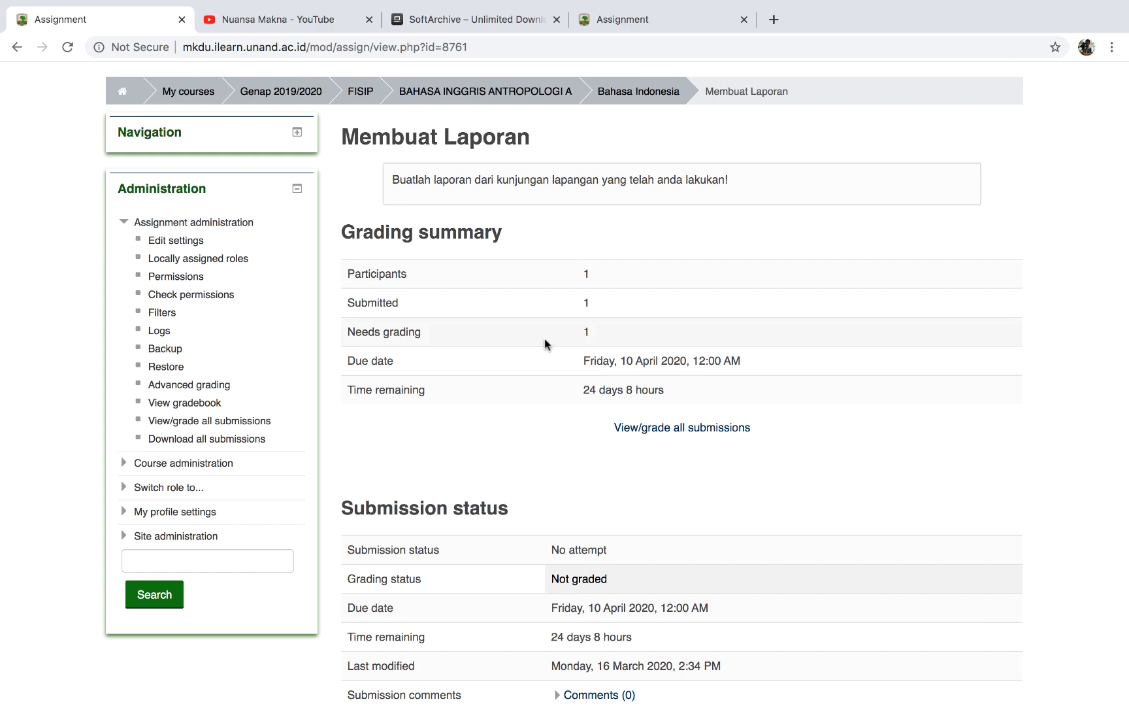
{"action": "left_click", "coordinate": [647, 430]}
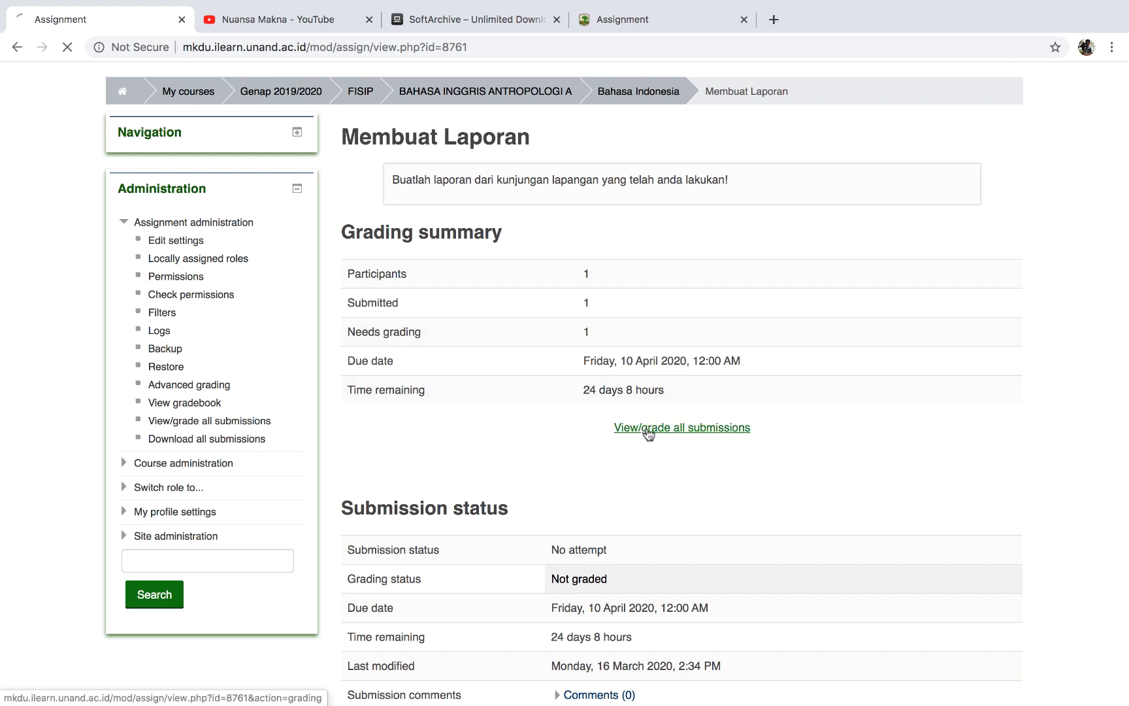
{"action": "scroll", "coordinate": [648, 435], "scroll_direction": "down", "scroll_amount": 2}
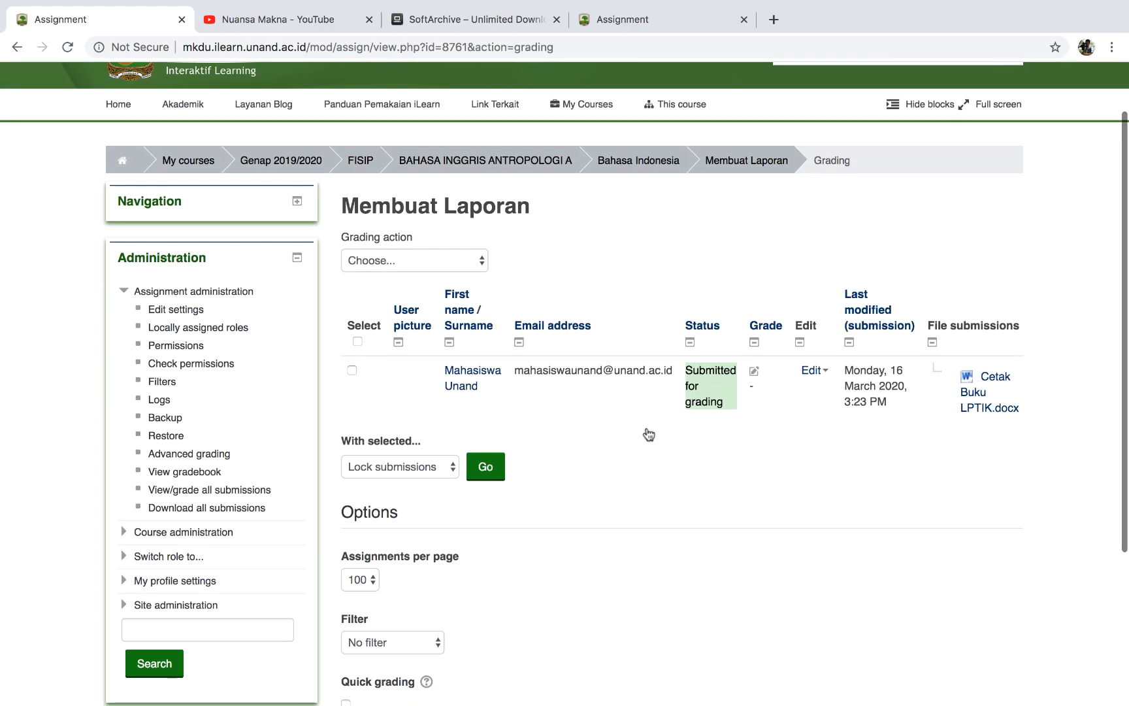
{"action": "left_click", "coordinate": [755, 375]}
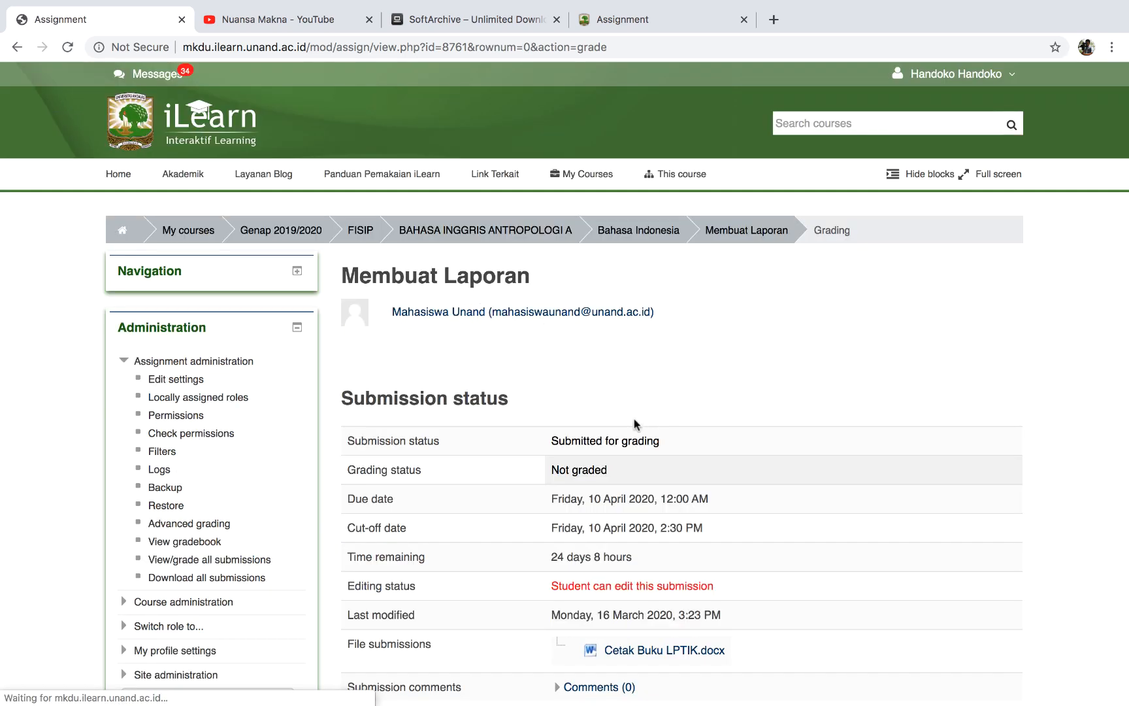
{"action": "scroll", "coordinate": [634, 424], "scroll_direction": "down", "scroll_amount": 3}
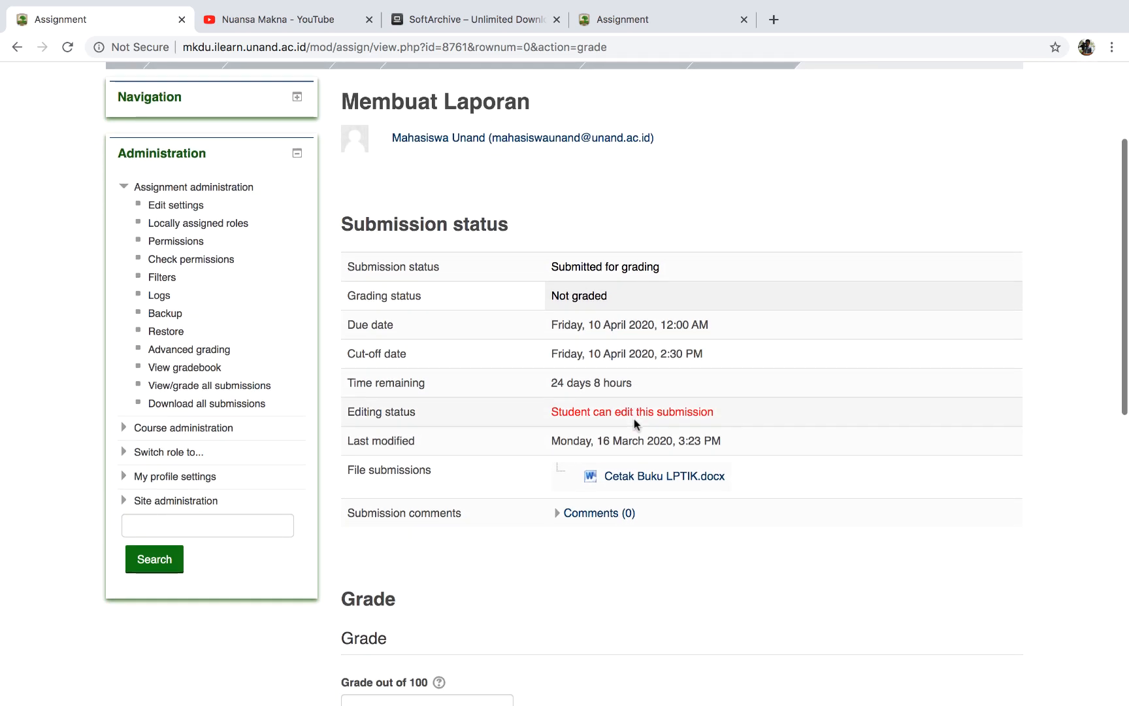
{"action": "left_click", "coordinate": [626, 484]}
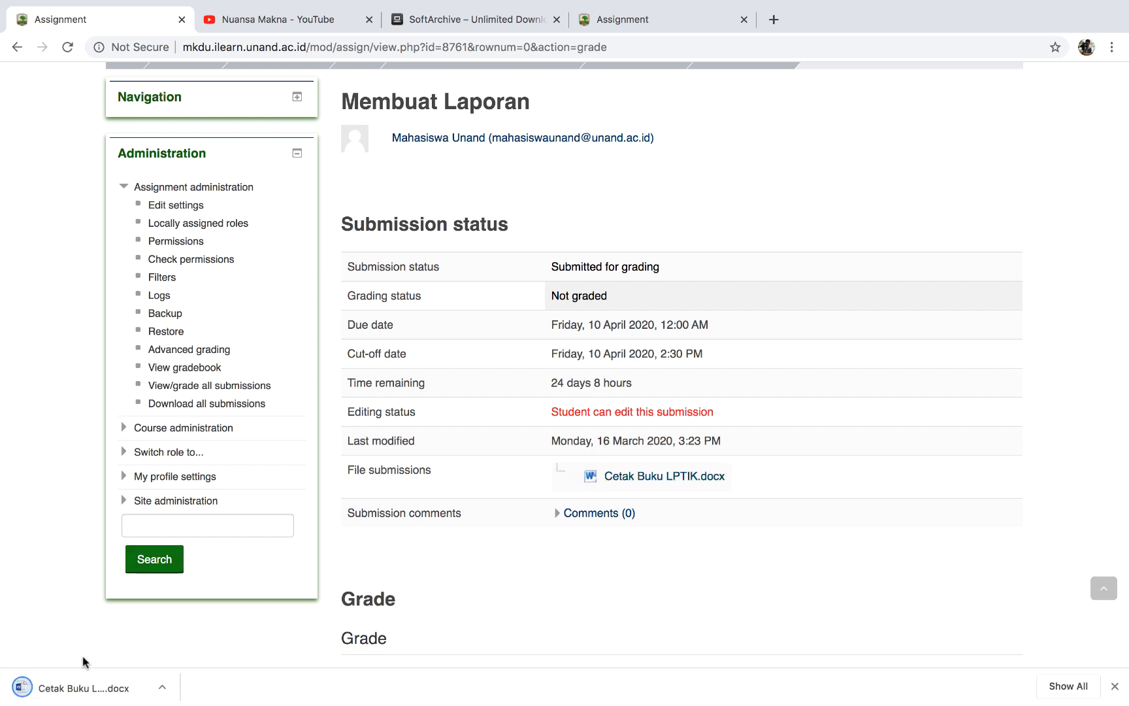
Enter and save a grade of 80 for the Membuat Laporan submission.
{"action": "scroll", "coordinate": [496, 573], "scroll_direction": "down", "scroll_amount": 3}
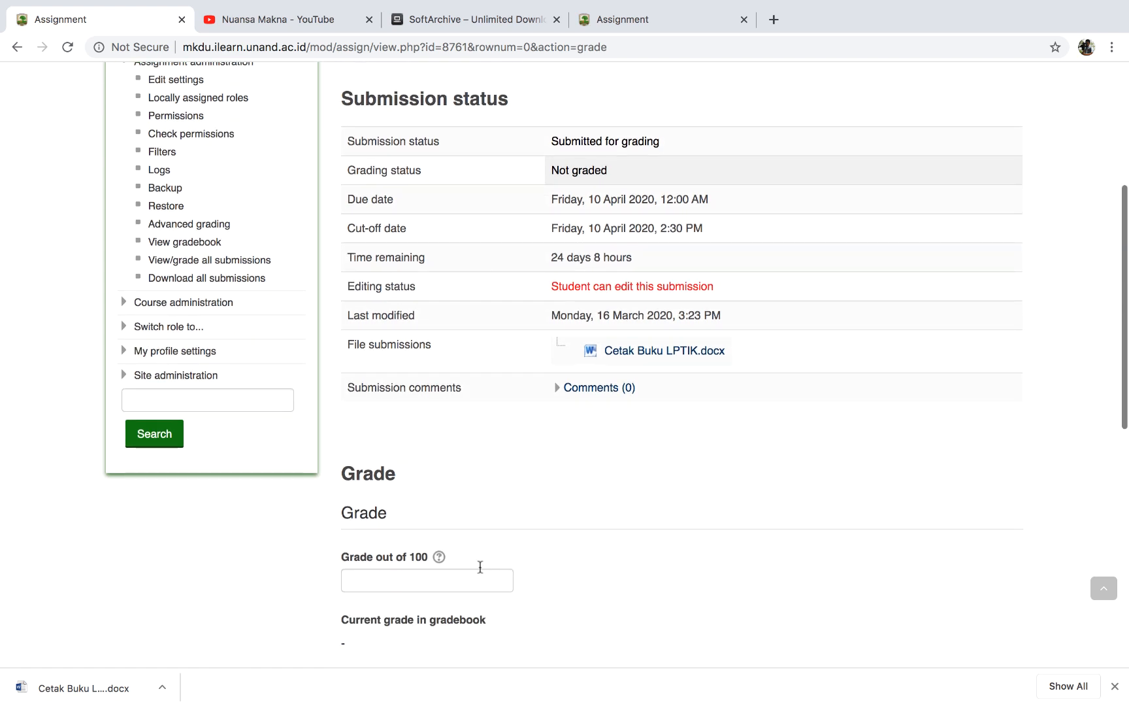
{"action": "left_click", "coordinate": [411, 581]}
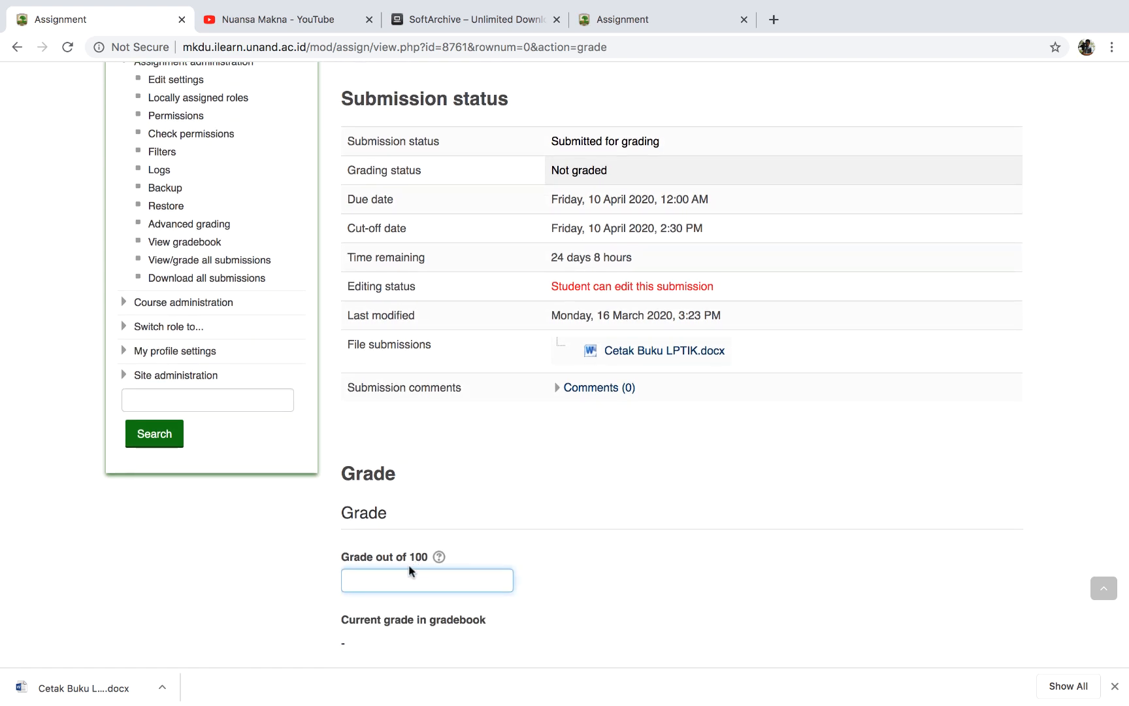
{"action": "type", "text": "80"}
{"action": "scroll", "coordinate": [408, 564], "scroll_direction": "down", "scroll_amount": 3}
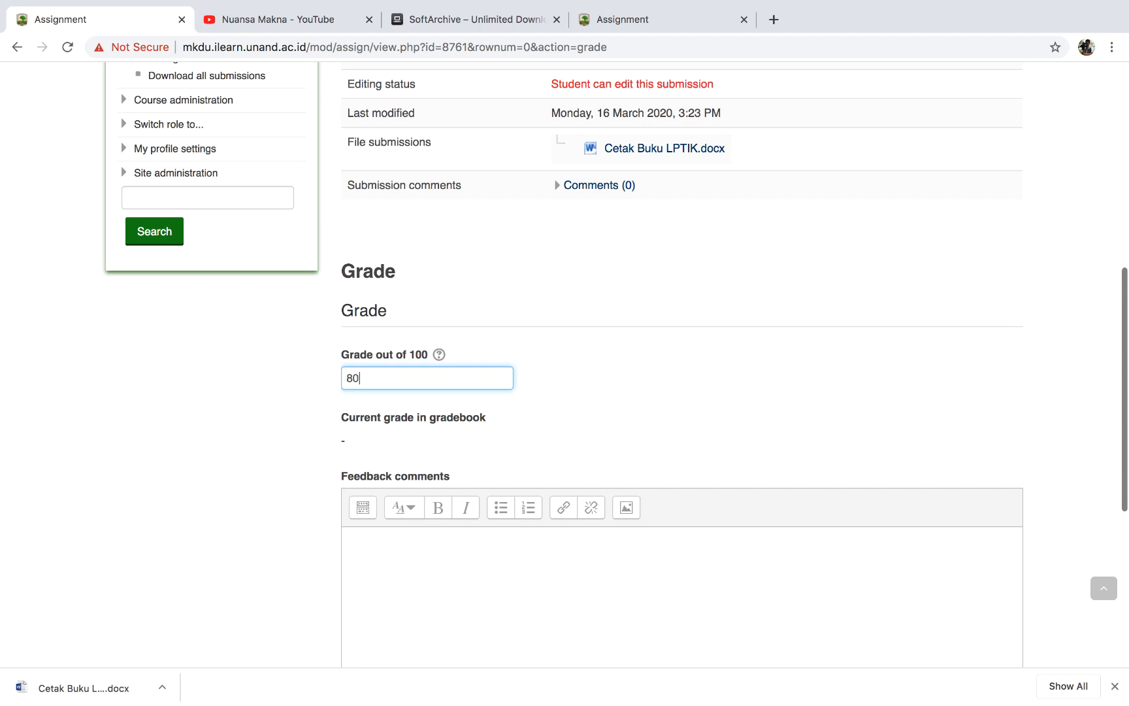
{"action": "left_click", "coordinate": [545, 576]}
{"action": "scroll", "coordinate": [480, 575], "scroll_direction": "down", "scroll_amount": 4}
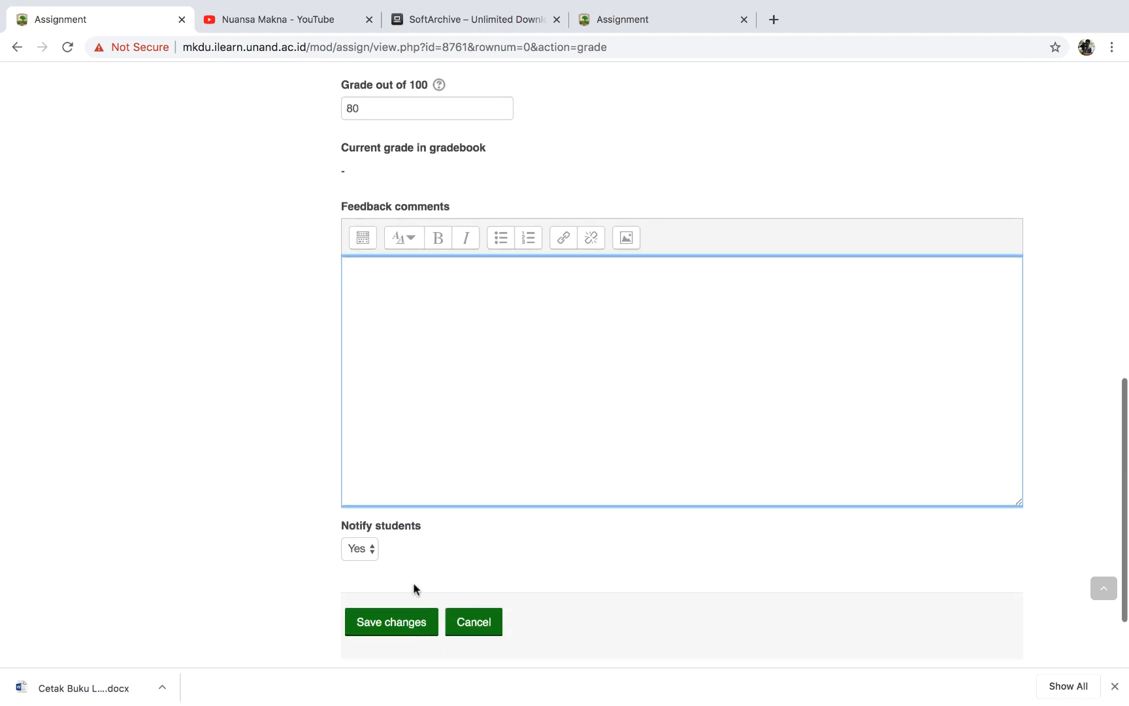
{"action": "left_click", "coordinate": [377, 624]}
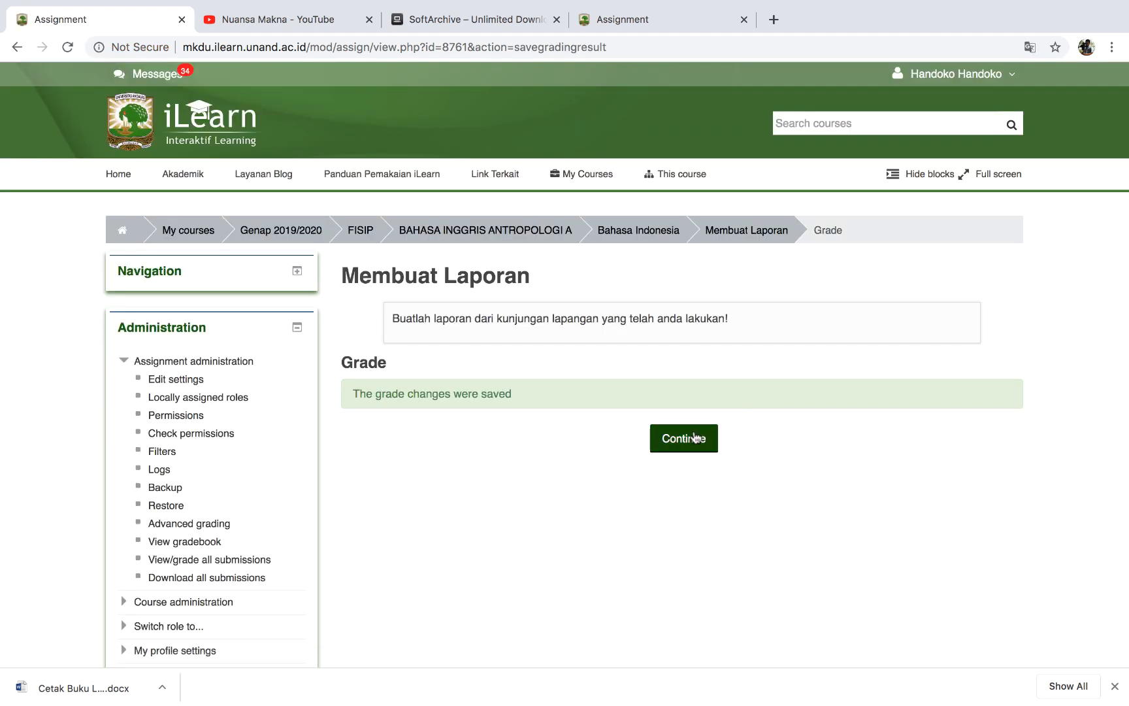
{"action": "left_click", "coordinate": [695, 437]}
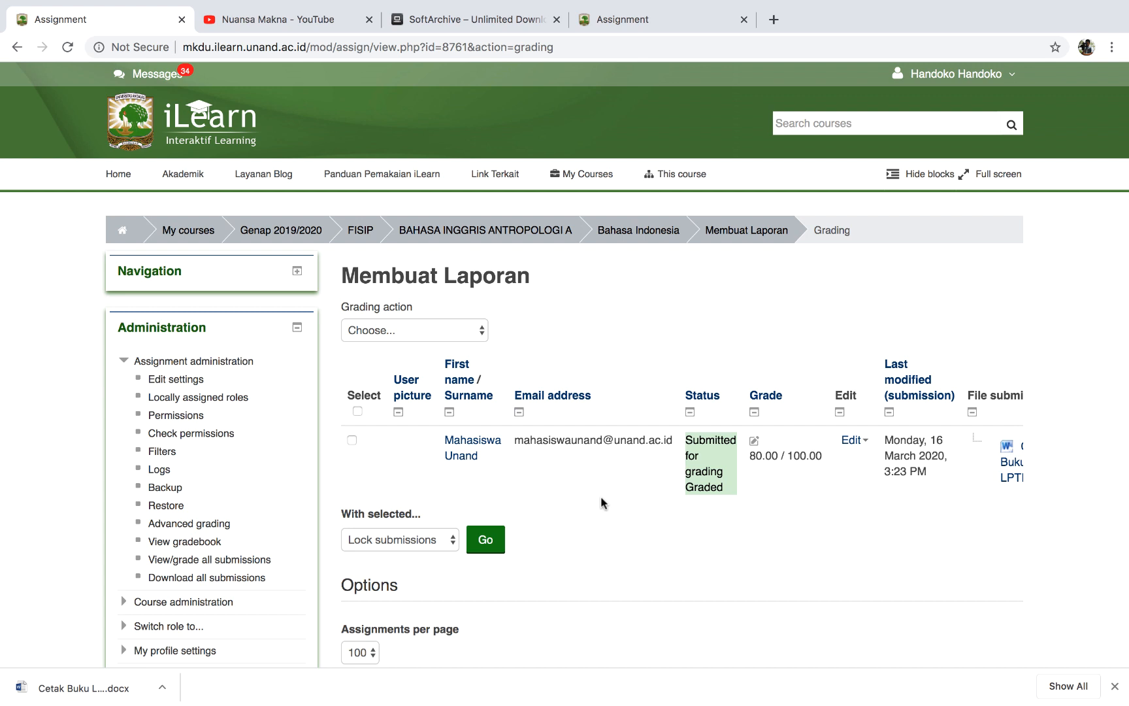
Scroll the submissions table to confirm the entry shows Graded with 80.00 / 100.00.
{"action": "scroll", "coordinate": [601, 498], "scroll_direction": "down", "scroll_amount": 5}
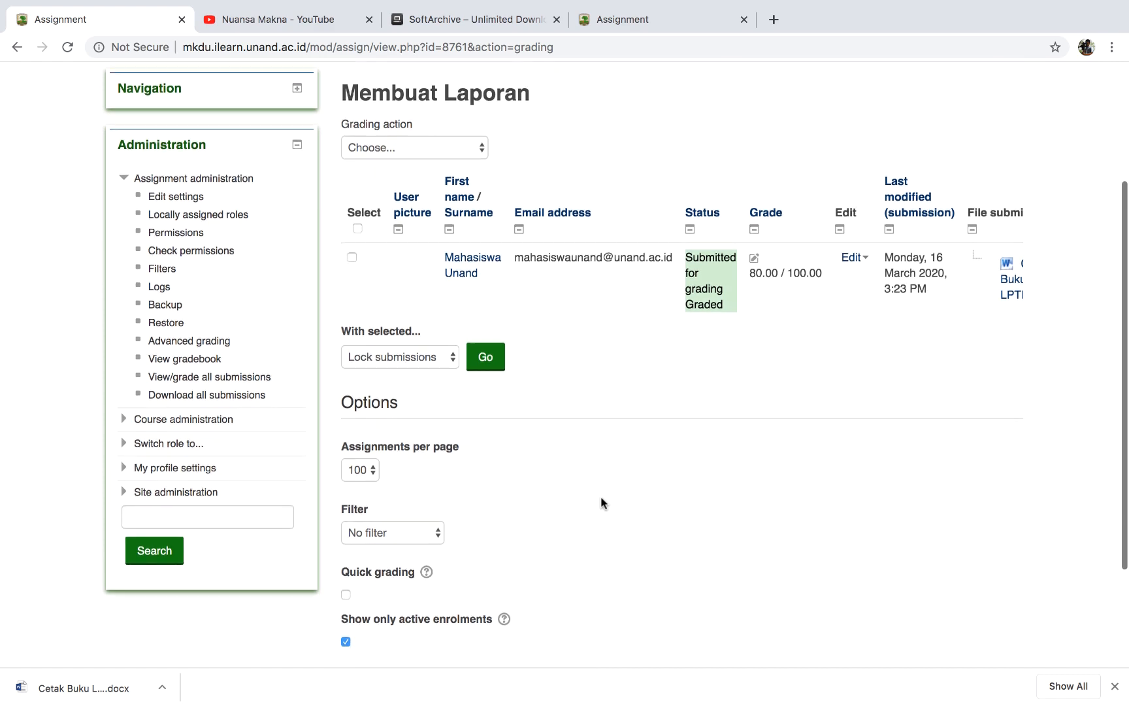
{"action": "scroll", "coordinate": [601, 496], "scroll_direction": "up", "scroll_amount": 5}
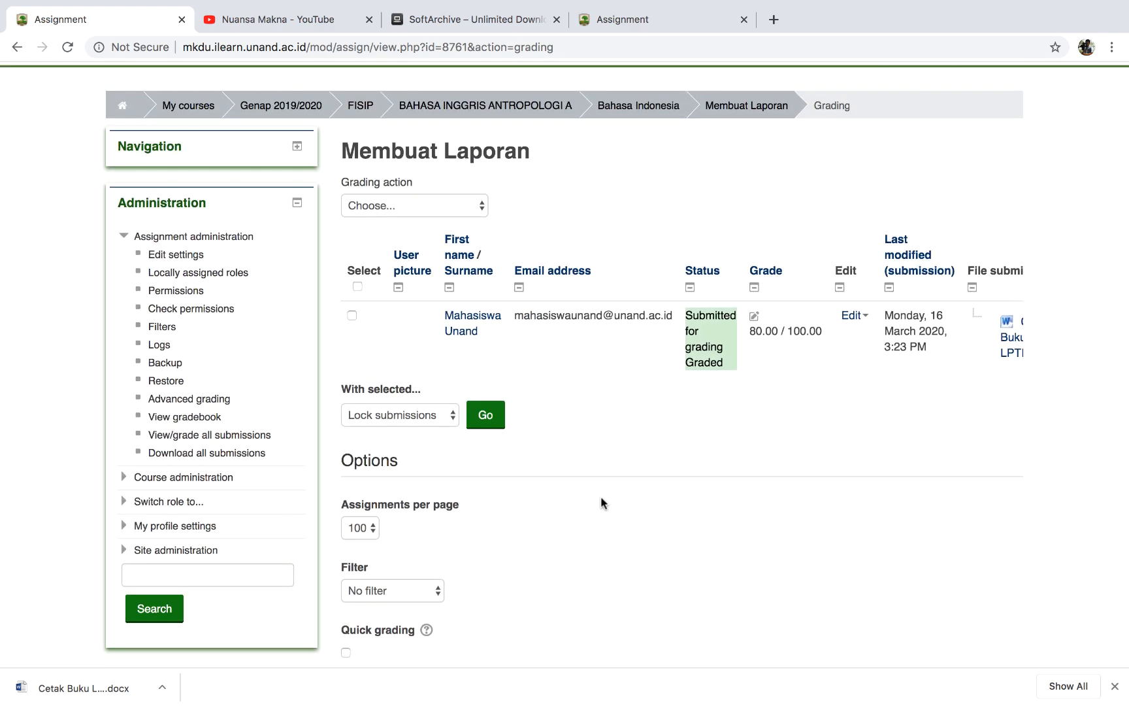